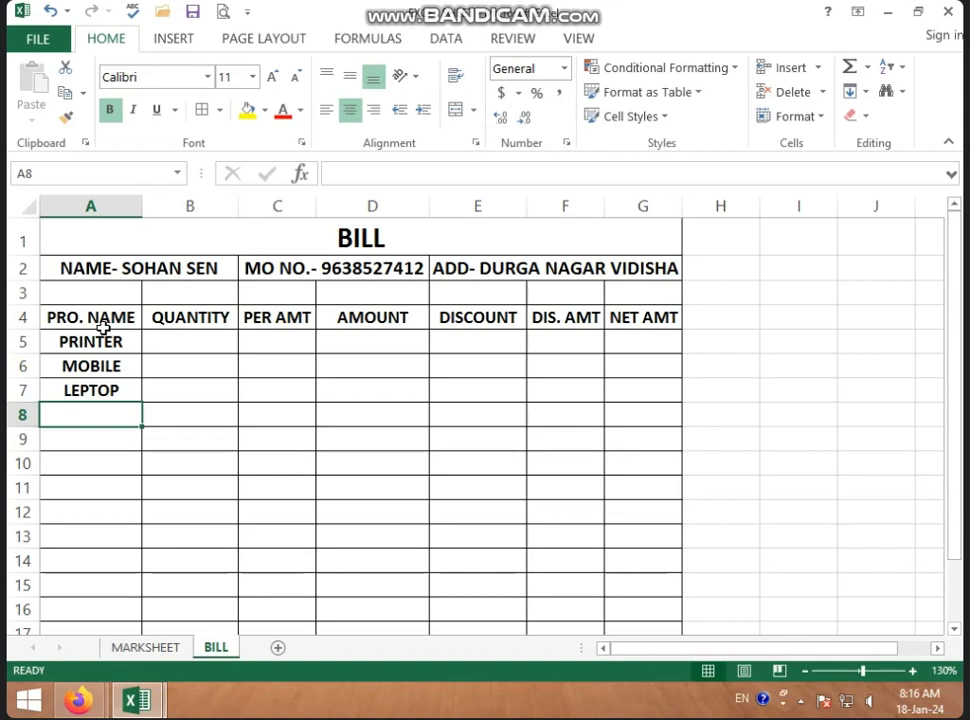
# - Enter TV in A8 and AC in A9 as the fourth and fifth products
pyautogui.write('T')
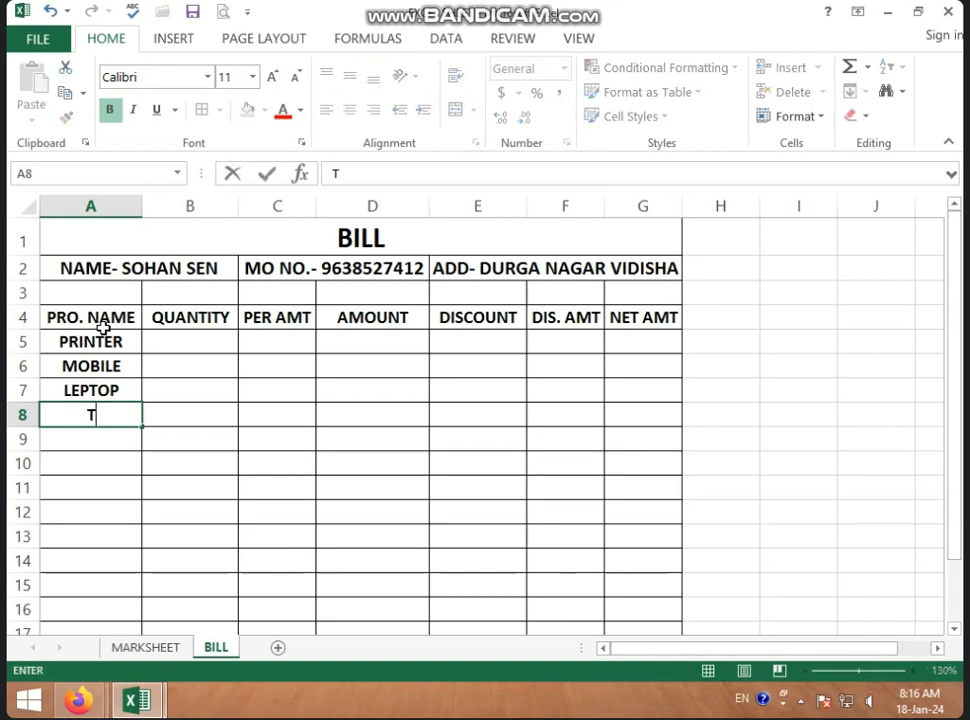
pyautogui.write('V')
pyautogui.press('Return')
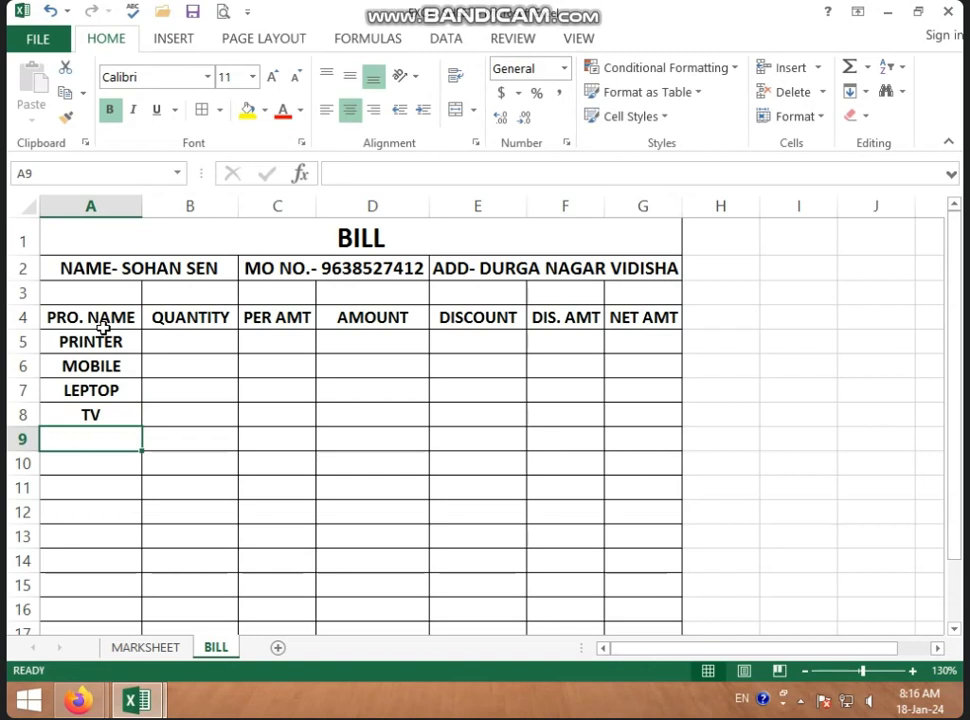
pyautogui.write('AC')
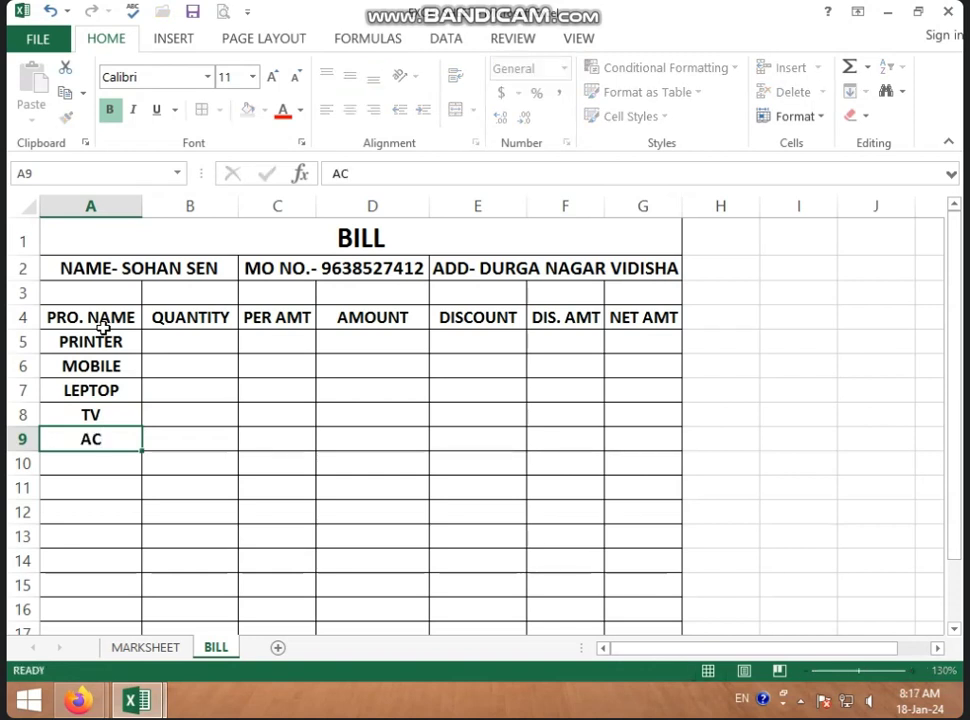
pyautogui.press('Return')
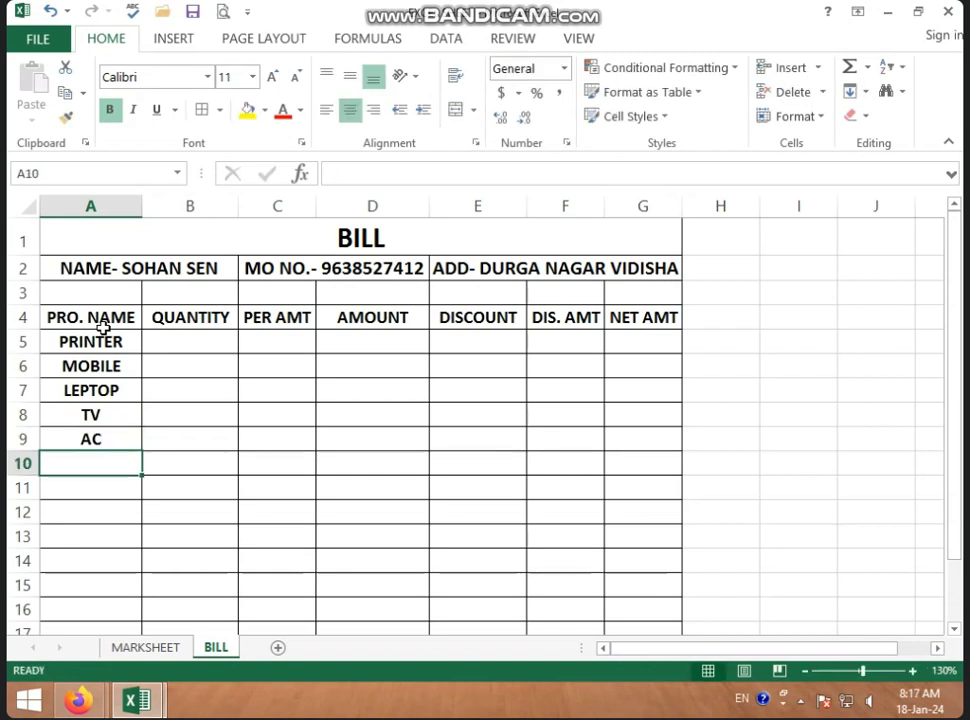
pyautogui.click(189, 343)
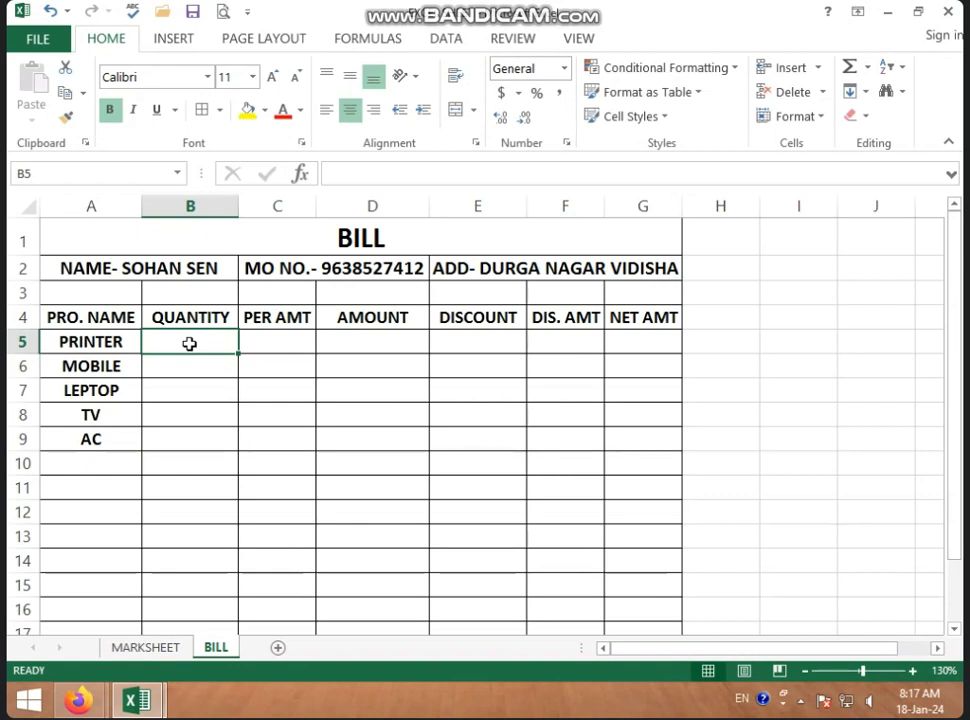
# - Enter quantities 2, 4, 3, 2 and 1 in B5:B9 for PRINTER, MOBILE, LEPTOP, TV and AC
pyautogui.click(214, 394)
pyautogui.click(225, 346)
pyautogui.write('2')
pyautogui.press('Return')
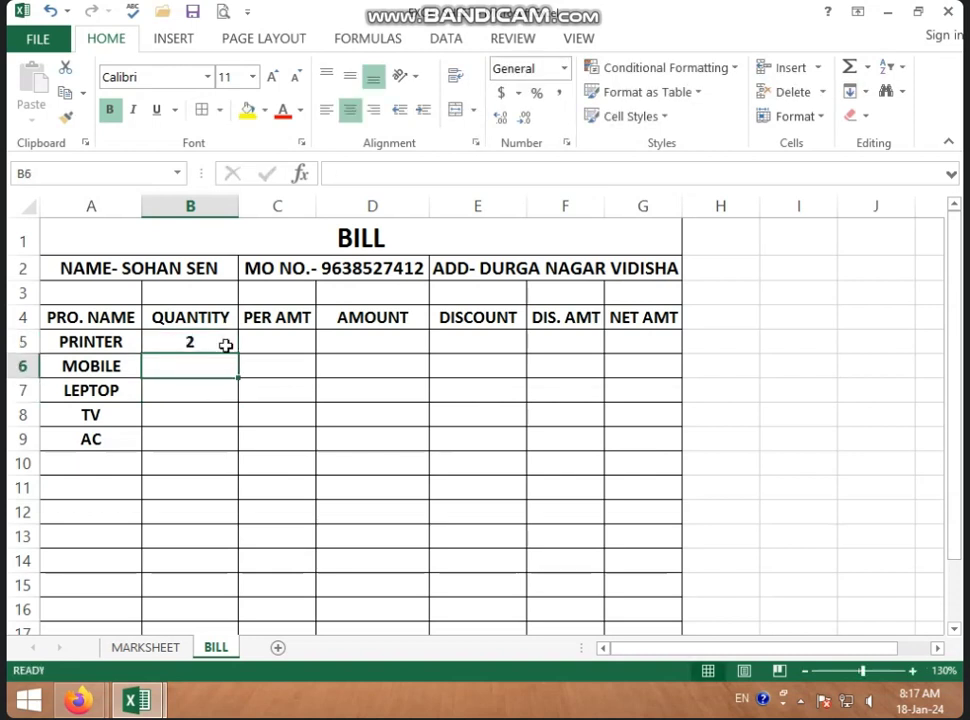
pyautogui.write('4')
pyautogui.press('Return')
pyautogui.write('3')
pyautogui.press('Return')
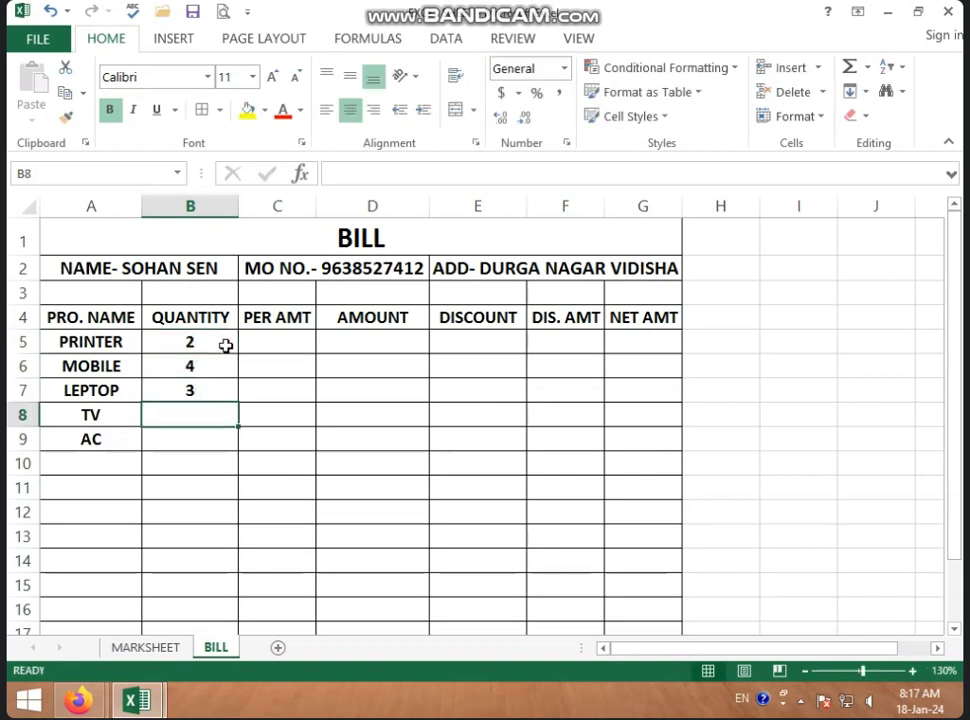
pyautogui.write('2')
pyautogui.press('Return')
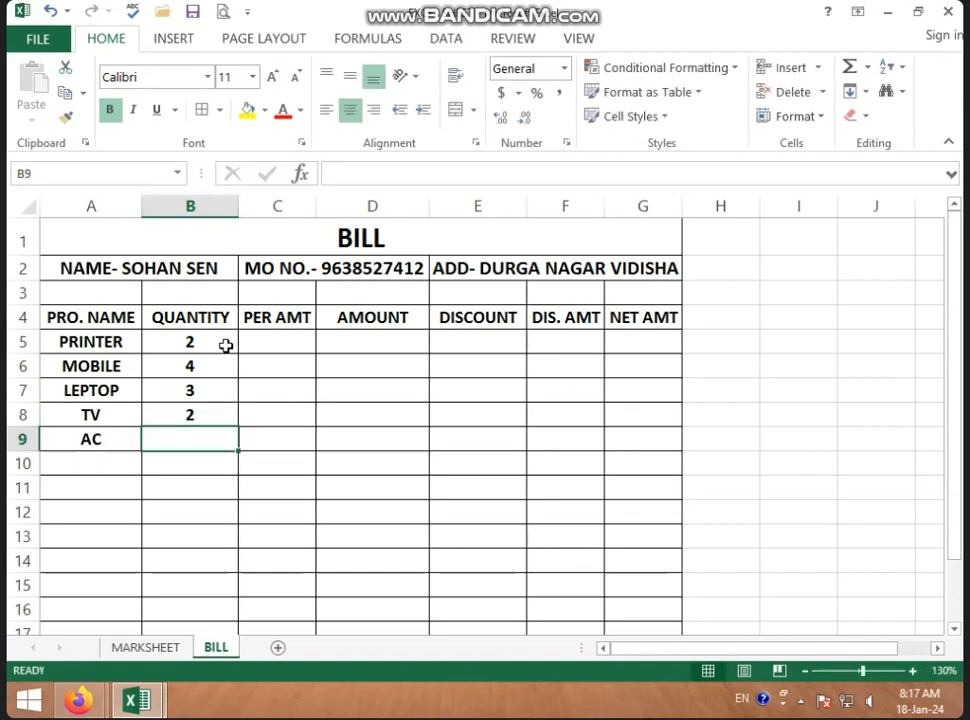
pyautogui.write('1')
pyautogui.click(300, 344)
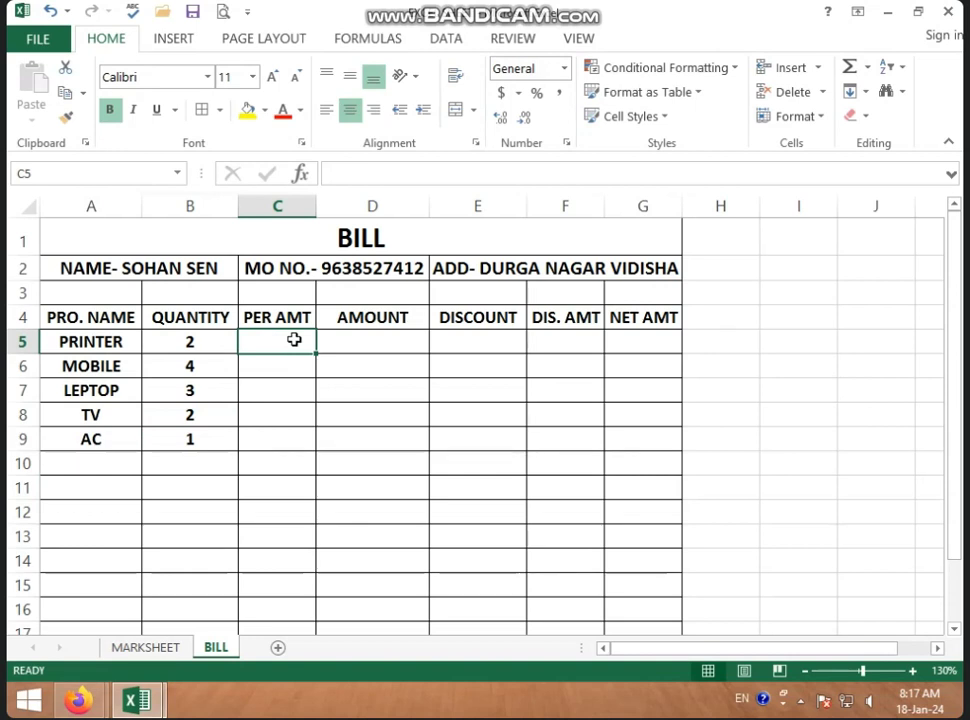
# - Fill C5:C9 with prices 6000, 25000, 15000, 10000 and 30000 for the five products
pyautogui.write('600')
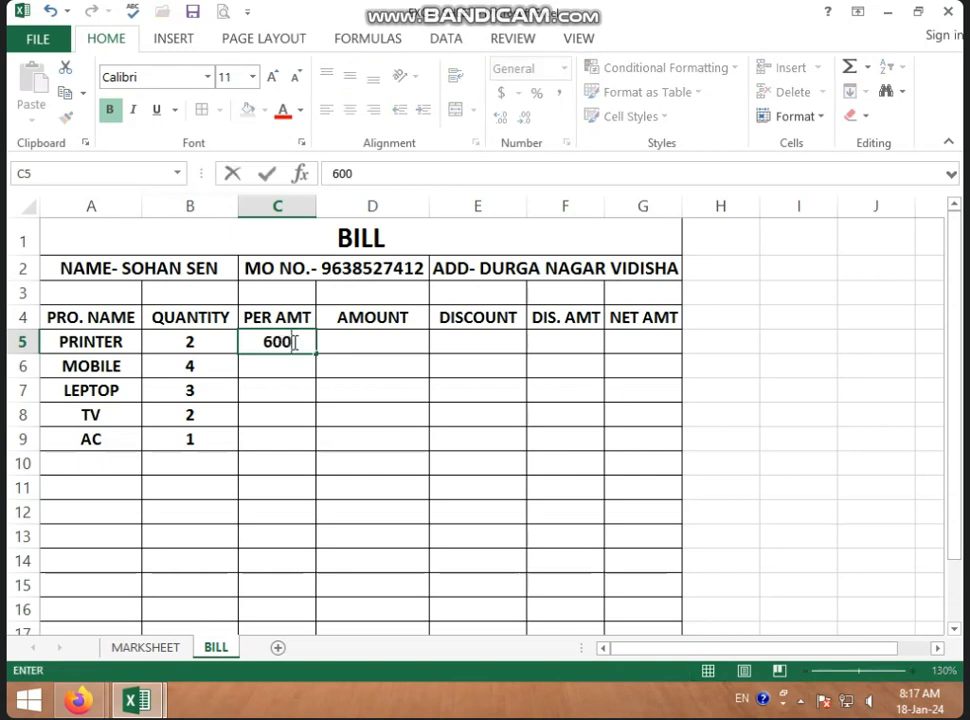
pyautogui.write('0')
pyautogui.press('Return')
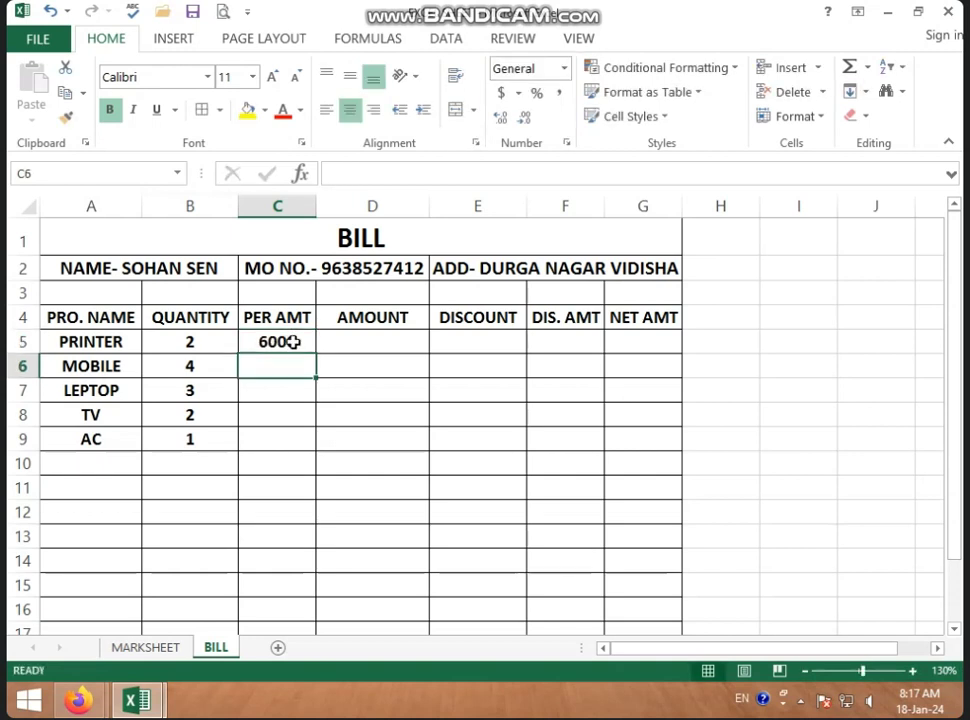
pyautogui.write('250')
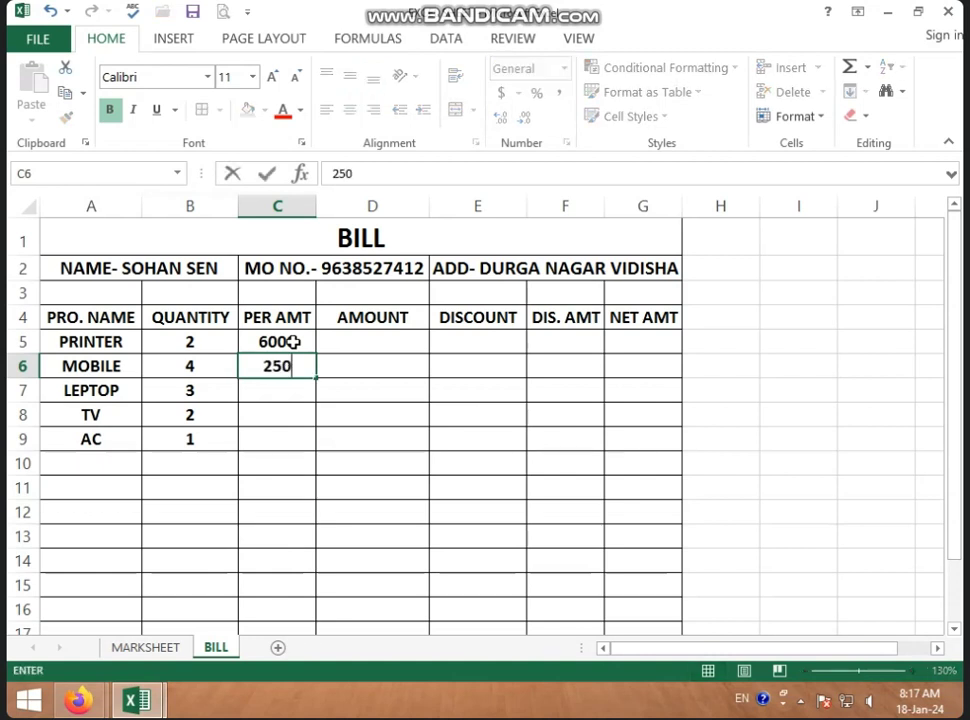
pyautogui.write('00')
pyautogui.press('Return')
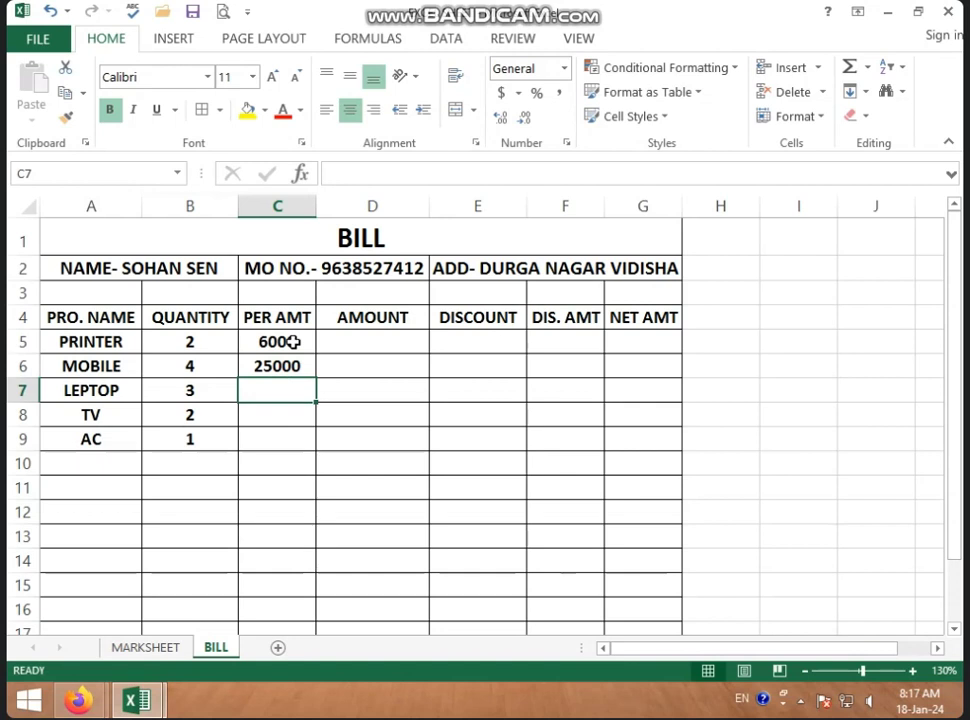
pyautogui.write('15000')
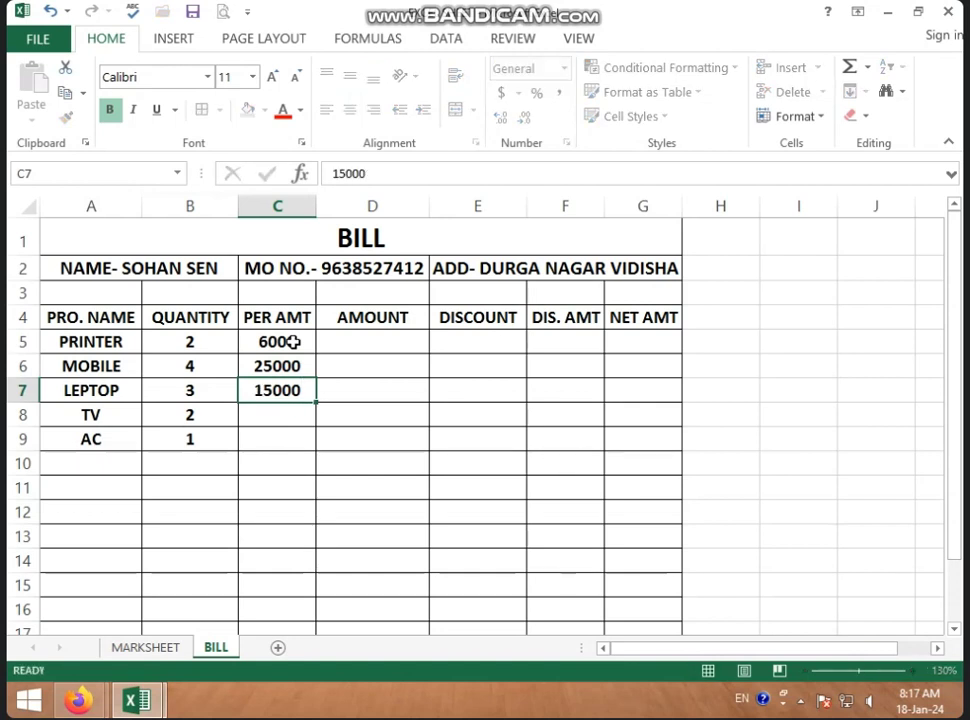
pyautogui.press('Return')
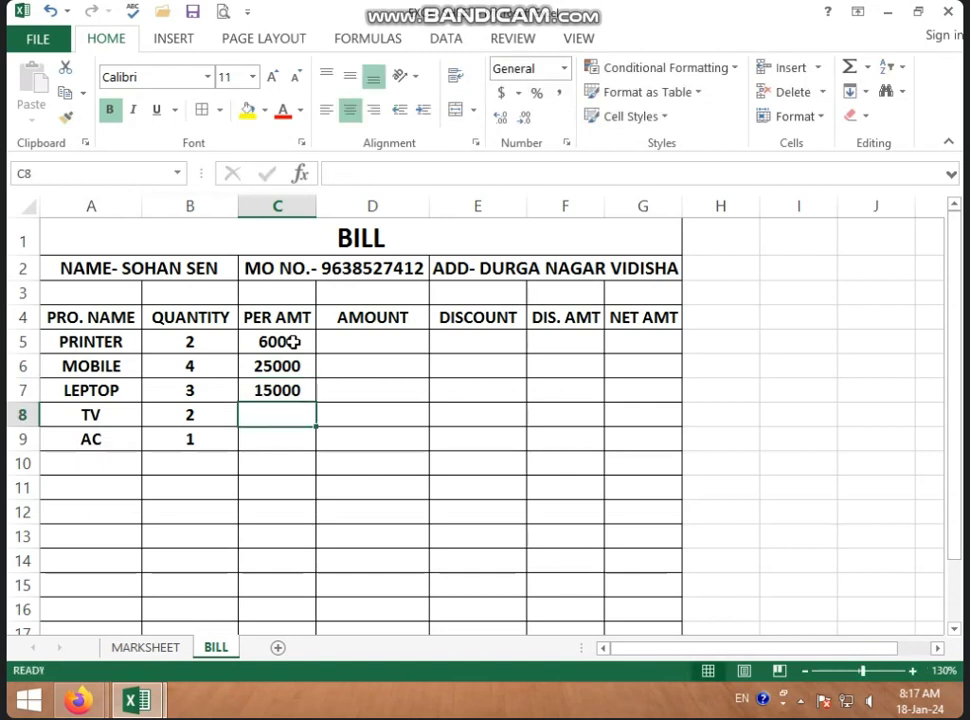
pyautogui.write('1')
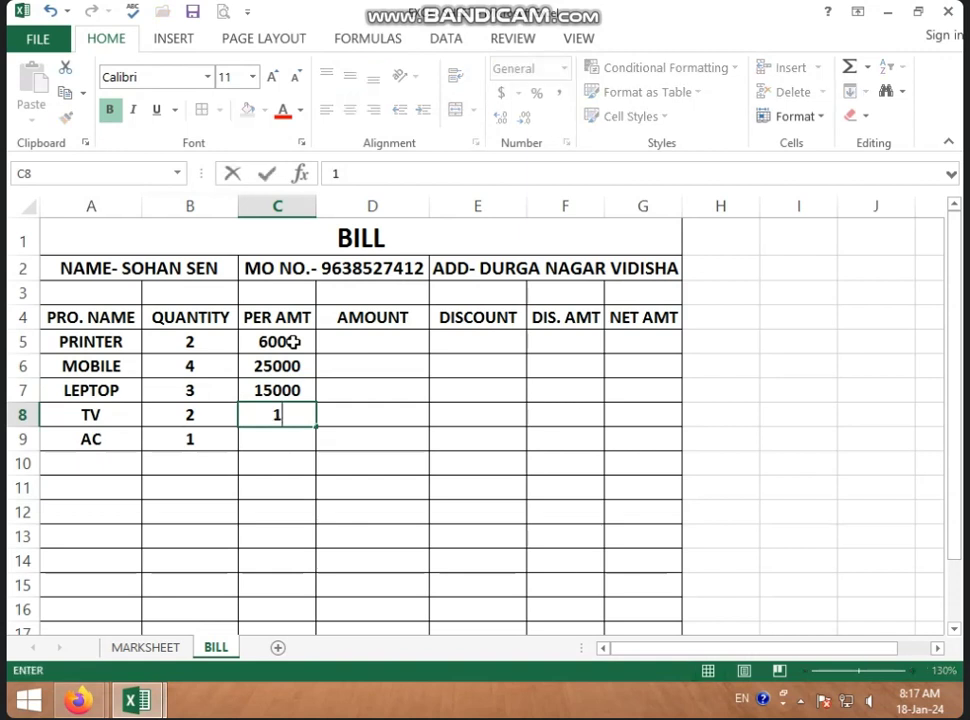
pyautogui.write('0000')
pyautogui.press('Return')
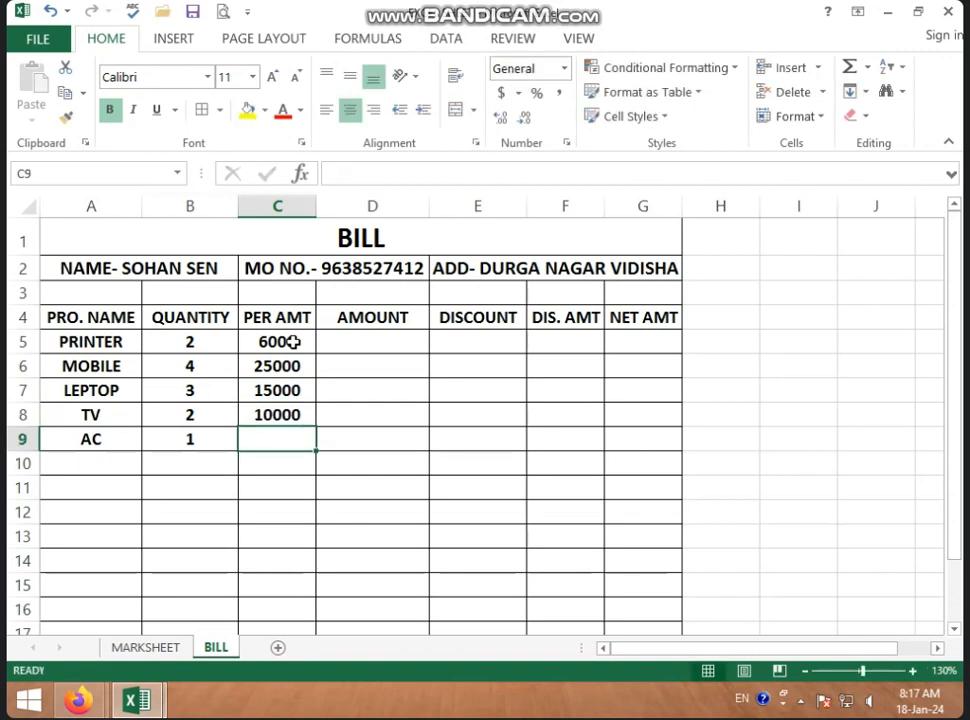
pyautogui.write('3000')
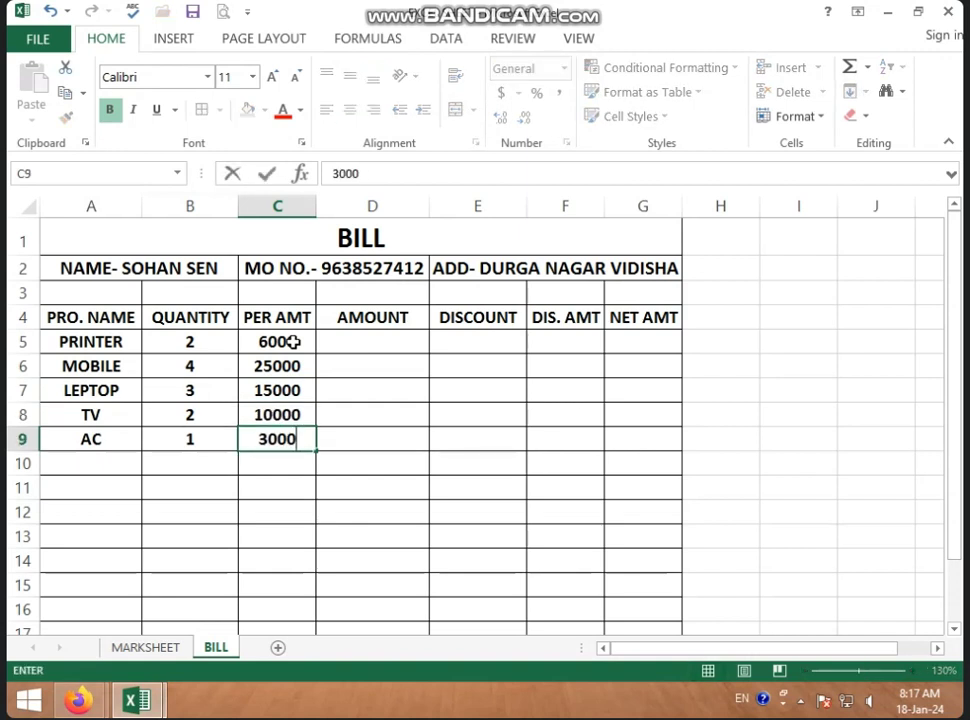
pyautogui.write('0')
pyautogui.click(372, 364)
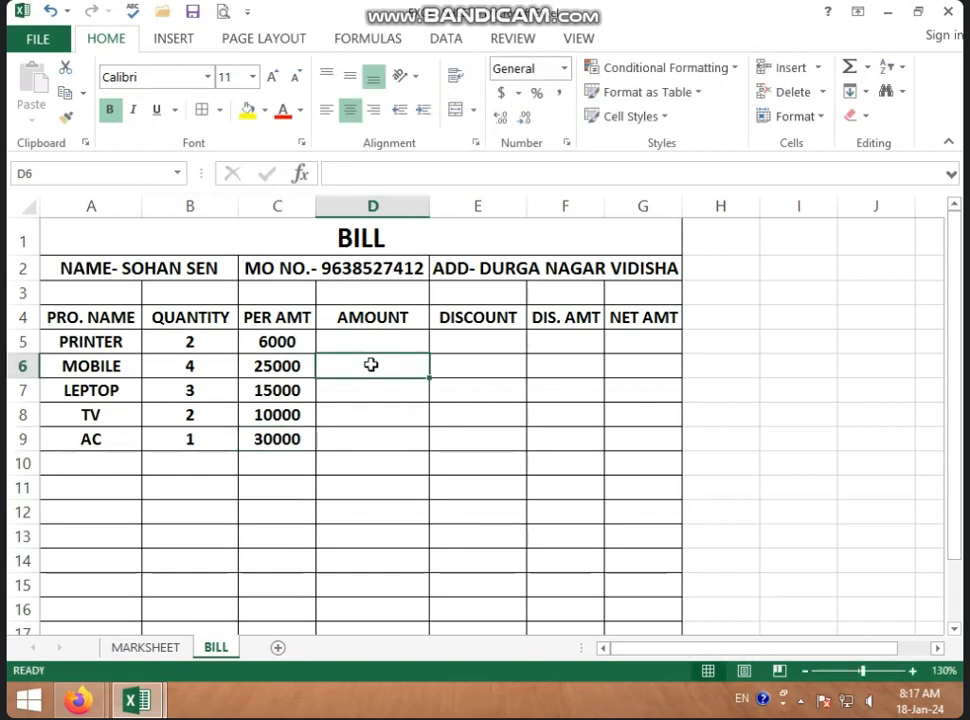
pyautogui.click(277, 344)
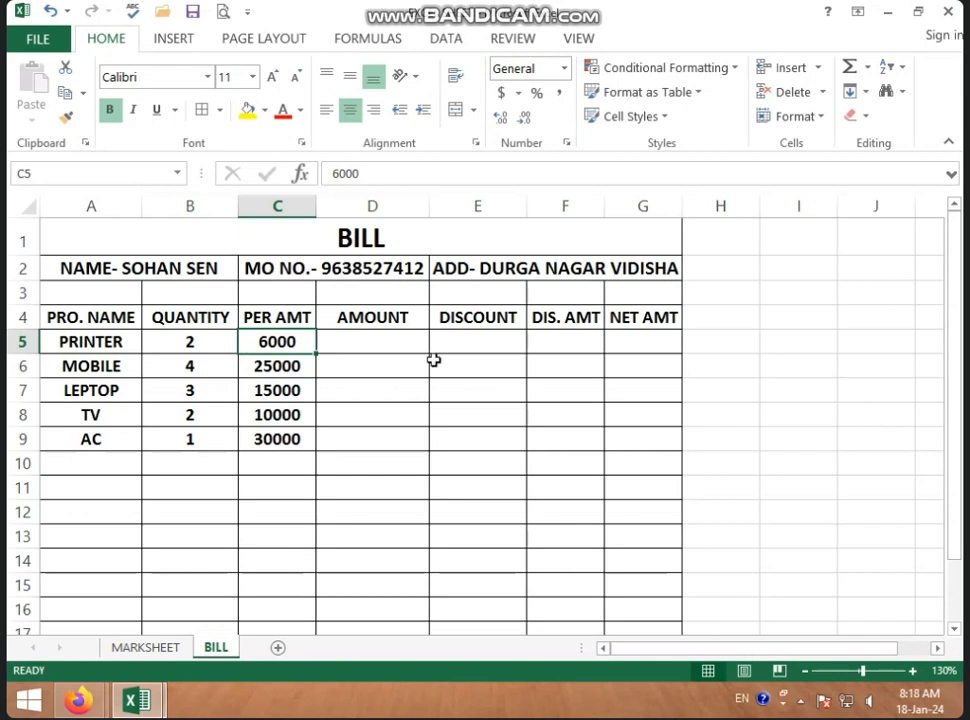
pyautogui.click(402, 341)
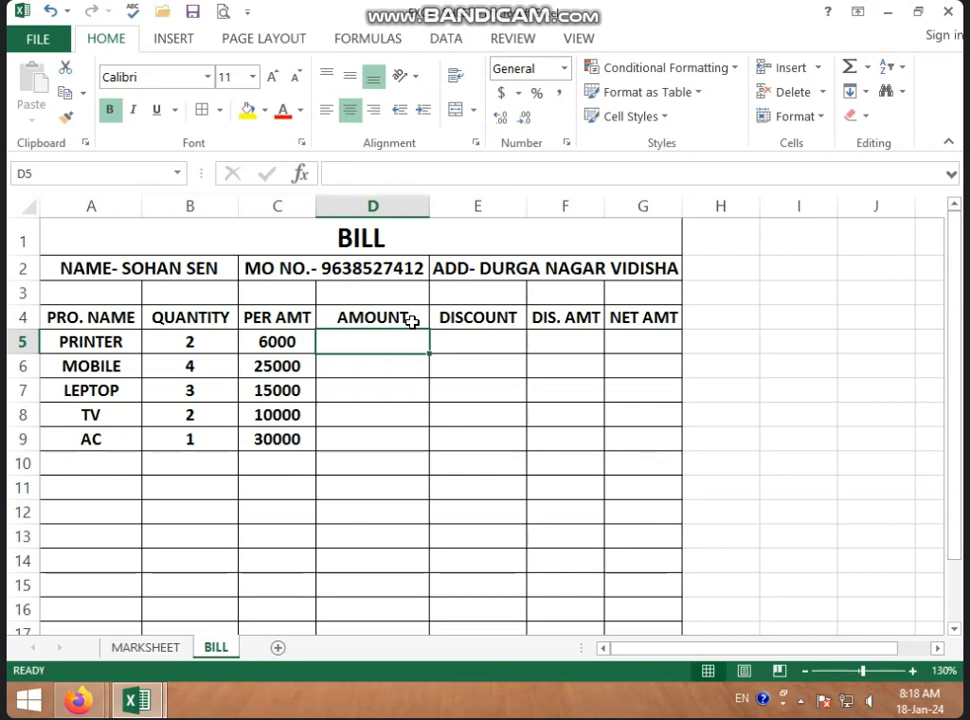
# - Enter =B5*C5 in D5, fill it down to D9, and narrow the AMOUNT column
pyautogui.write('=')
pyautogui.click(203, 342)
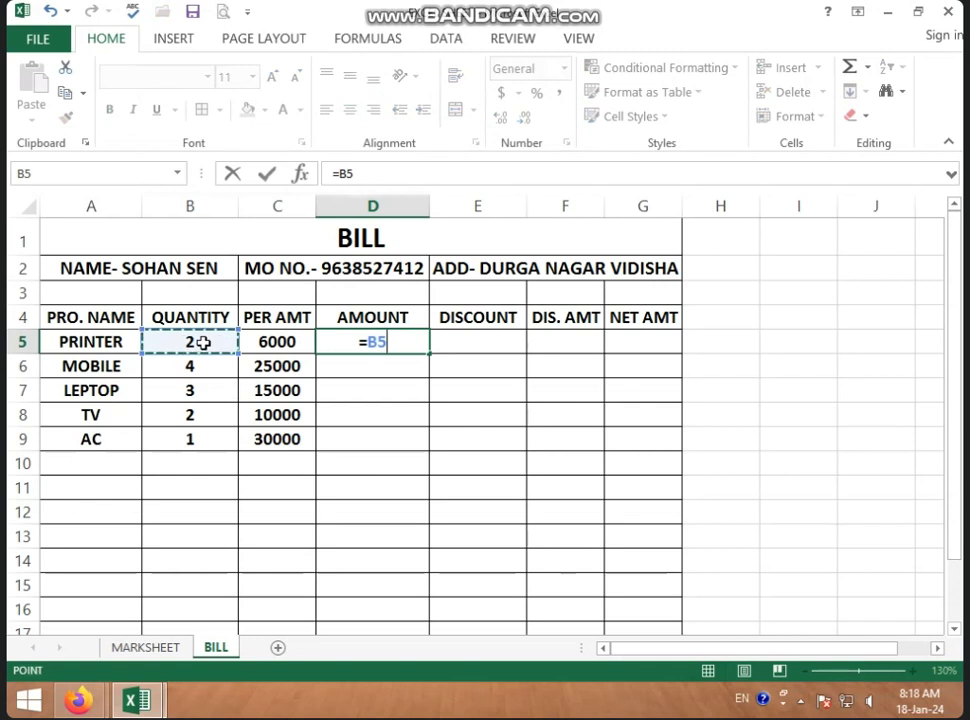
pyautogui.write('*')
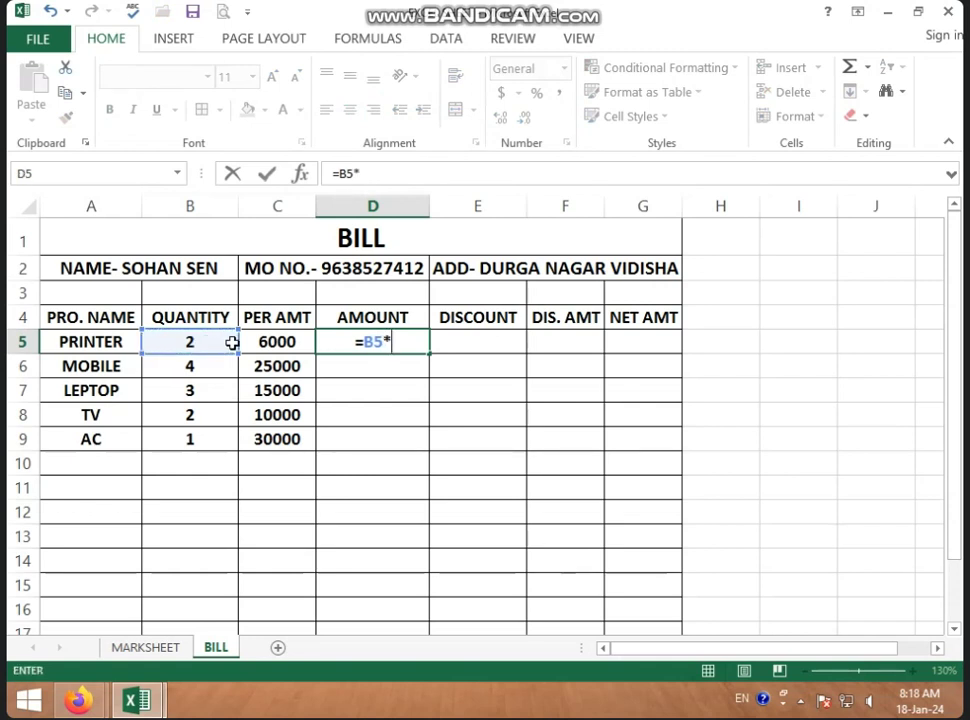
pyautogui.click(270, 342)
pyautogui.press('Return')
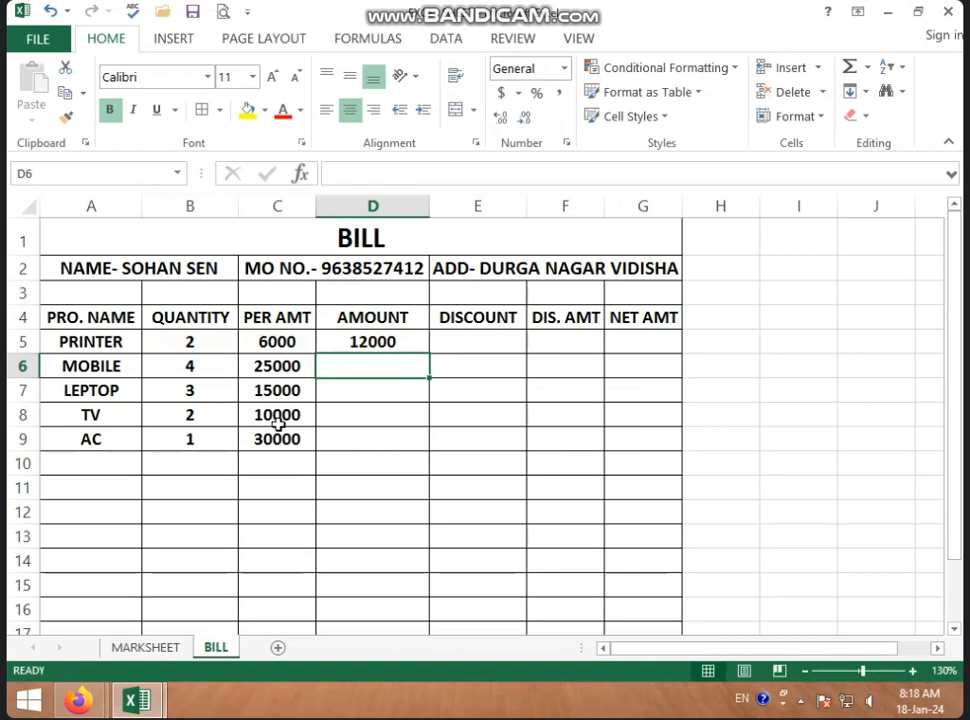
pyautogui.click(372, 343)
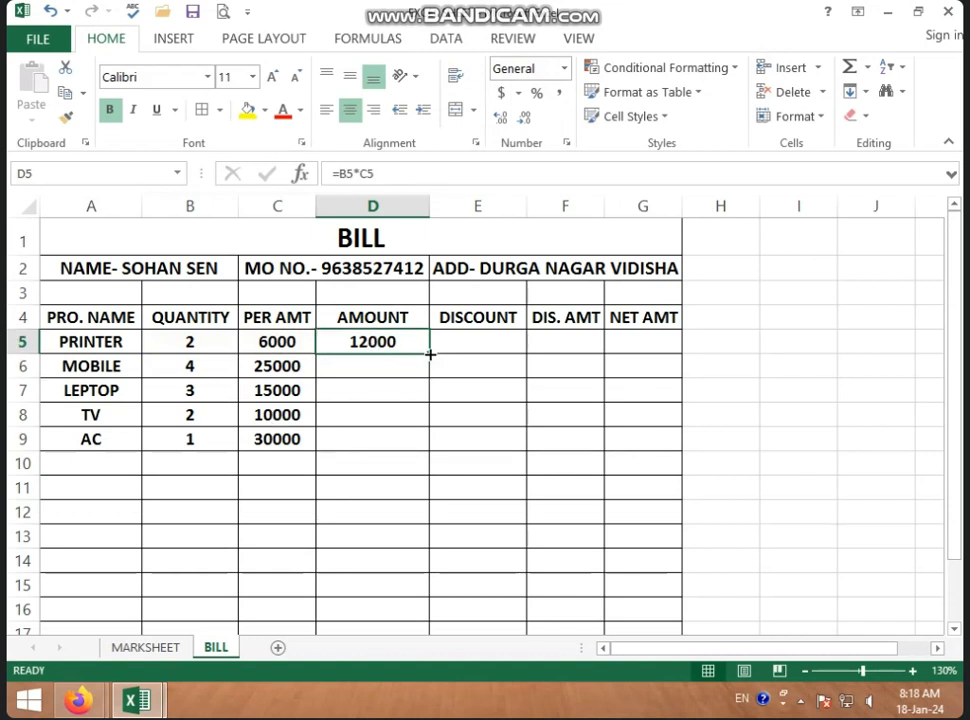
pyautogui.moveTo(429, 353); pyautogui.dragTo(418, 446)
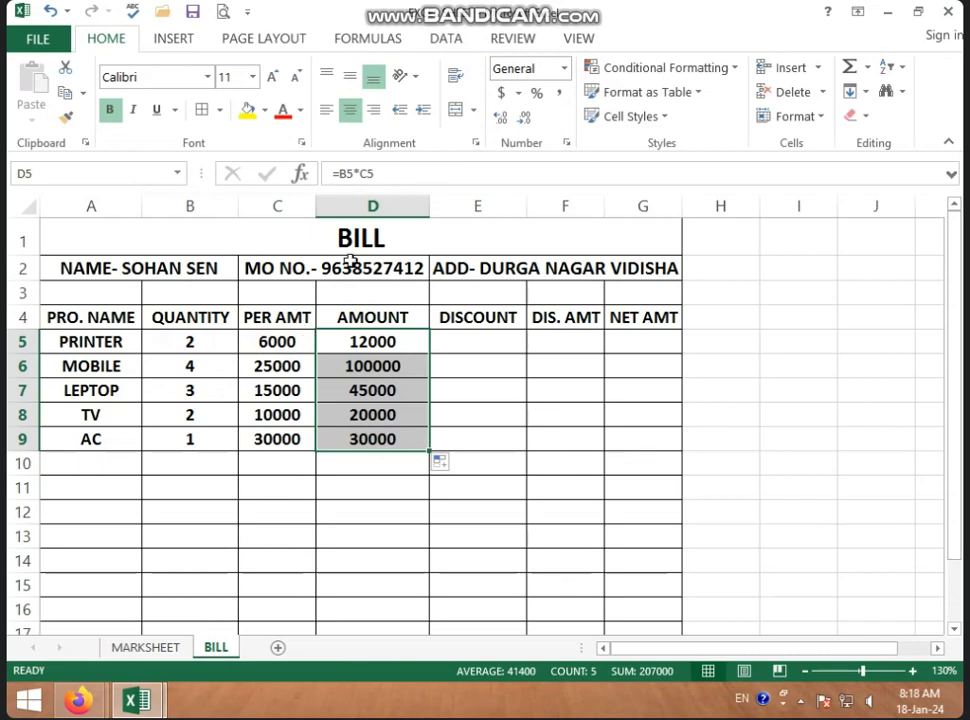
pyautogui.moveTo(428, 209); pyautogui.dragTo(409, 209)
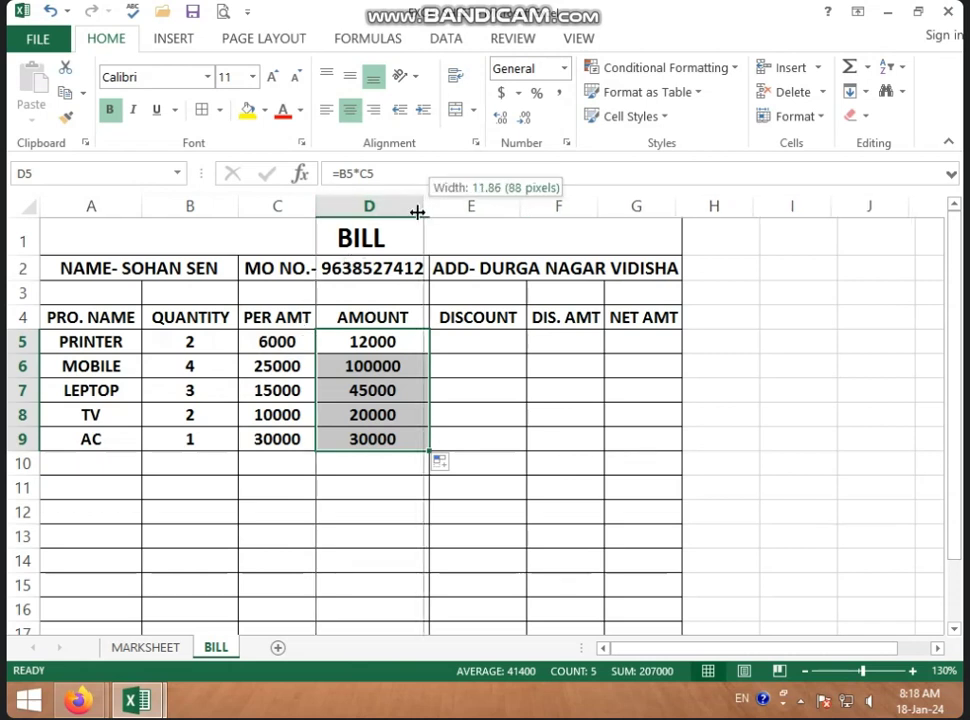
# - Narrow column B so the QUANTITY column fits its contents more tightly
pyautogui.click(446, 344)
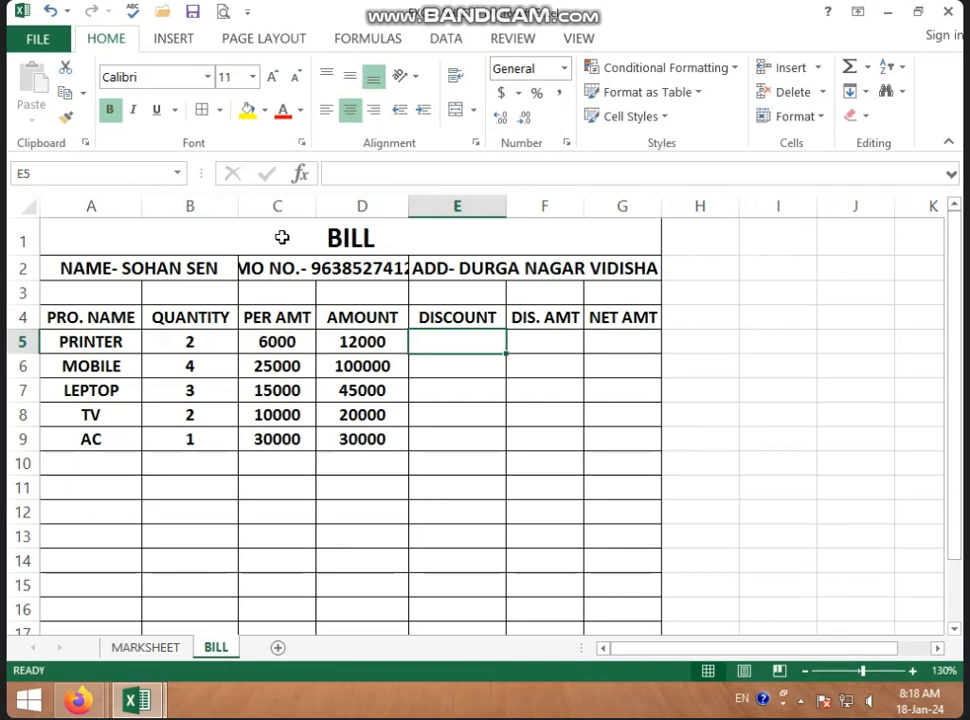
pyautogui.moveTo(238, 207); pyautogui.dragTo(229, 207)
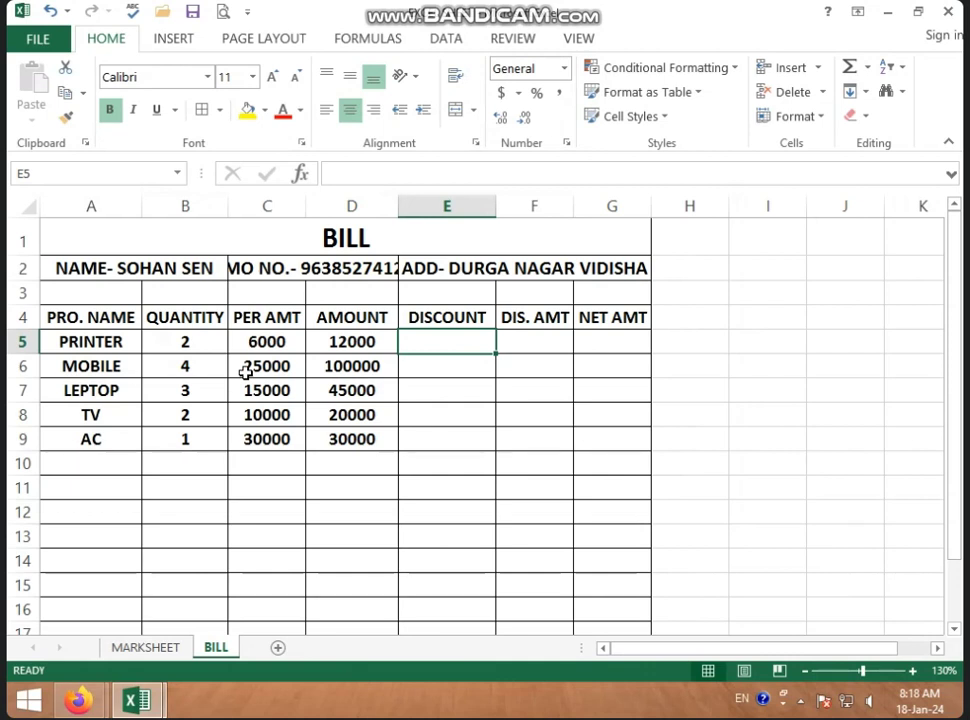
pyautogui.click(439, 366)
pyautogui.click(443, 345)
# - Enter a 3% discount in E5 and format E6:E9 as percentages
pyautogui.write('3')
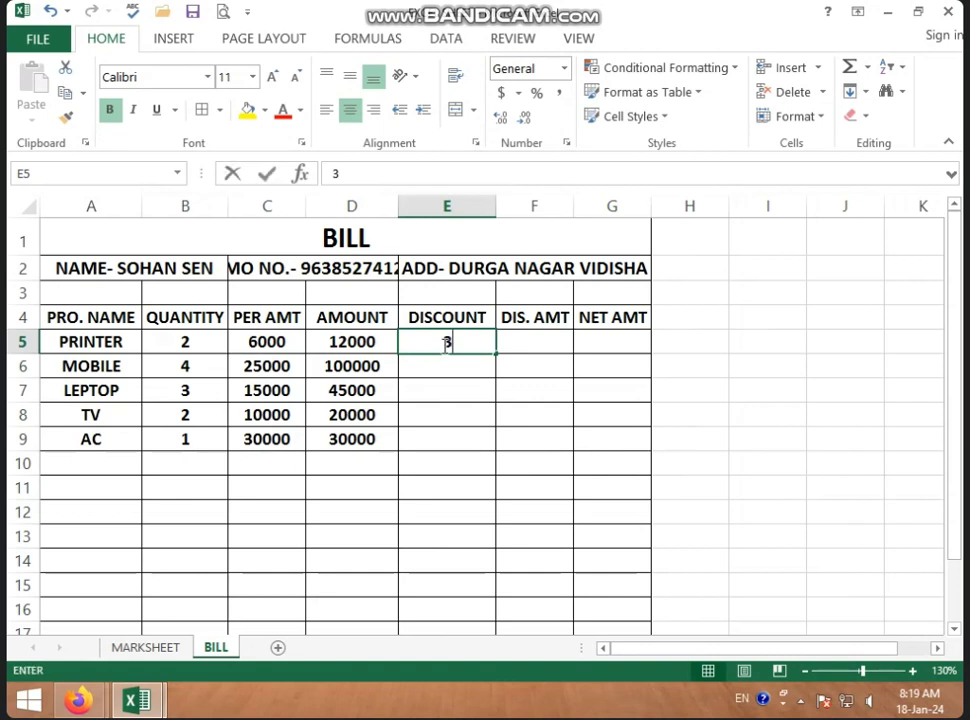
pyautogui.write('%')
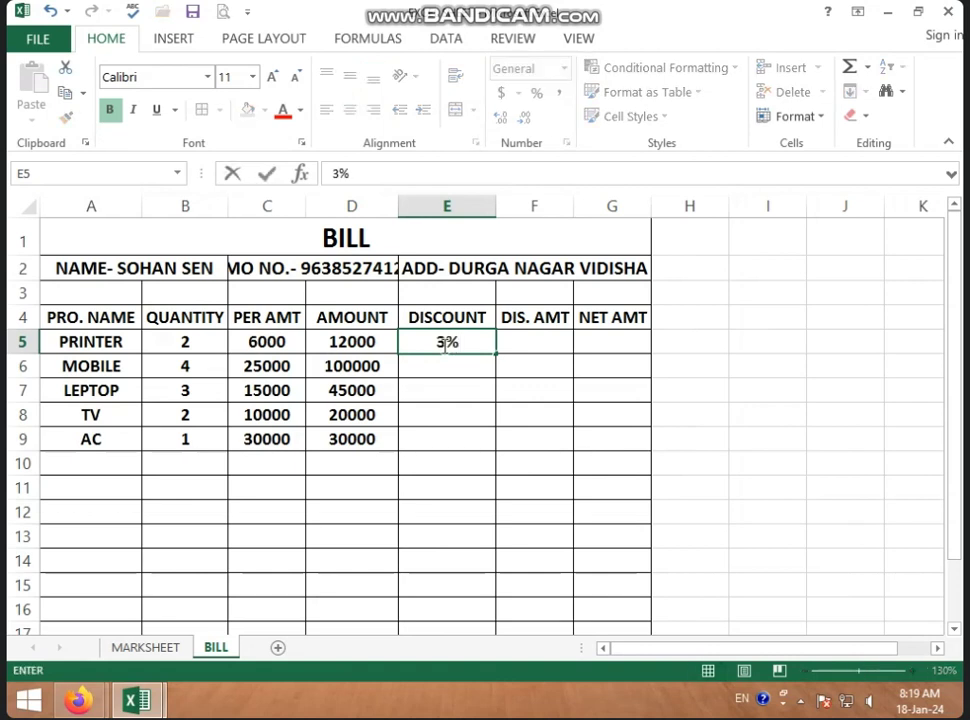
pyautogui.click(468, 380)
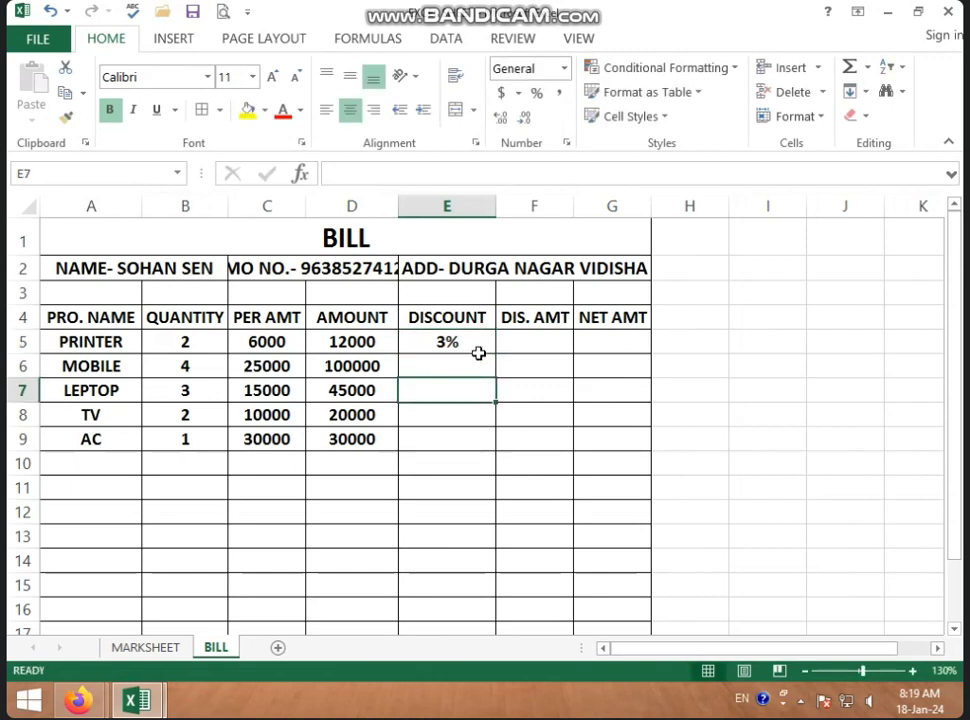
pyautogui.moveTo(452, 368); pyautogui.dragTo(455, 443)
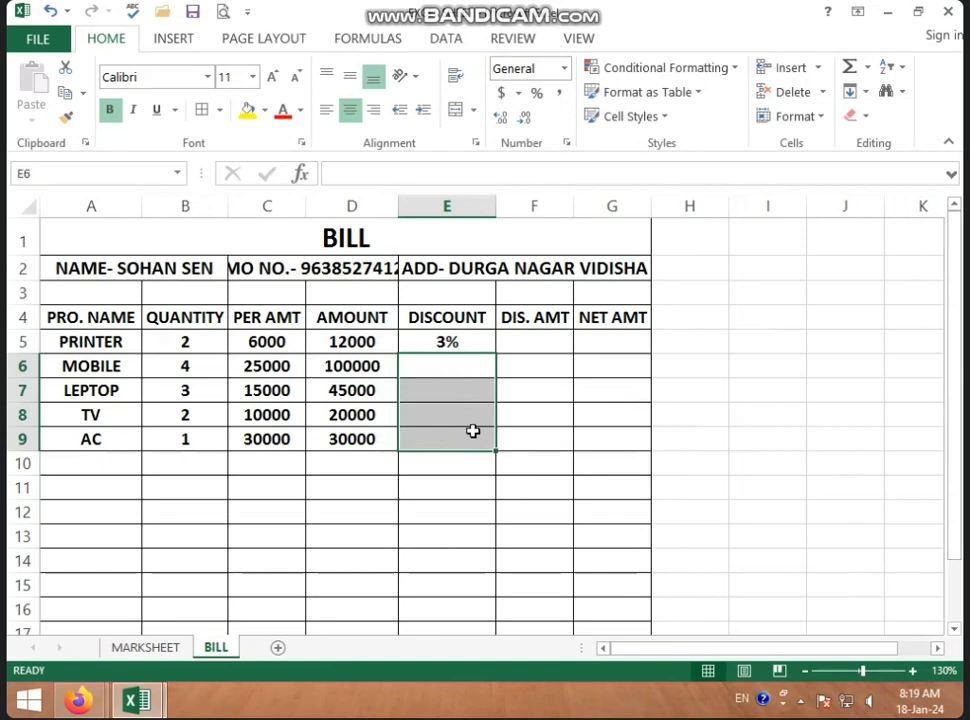
pyautogui.click(536, 100)
pyautogui.click(576, 386)
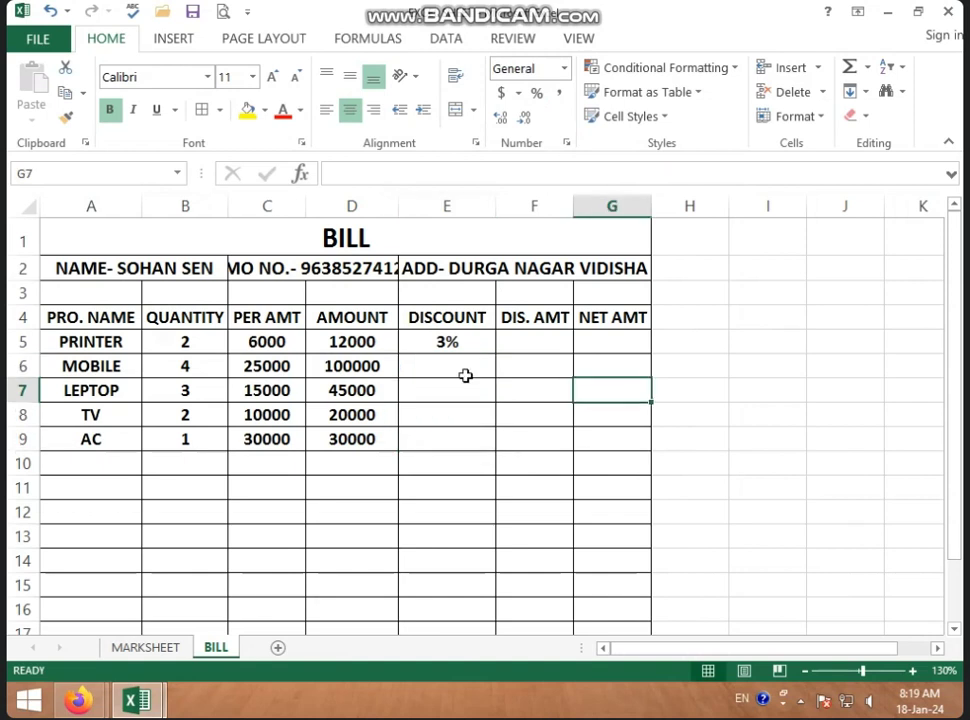
pyautogui.click(465, 372)
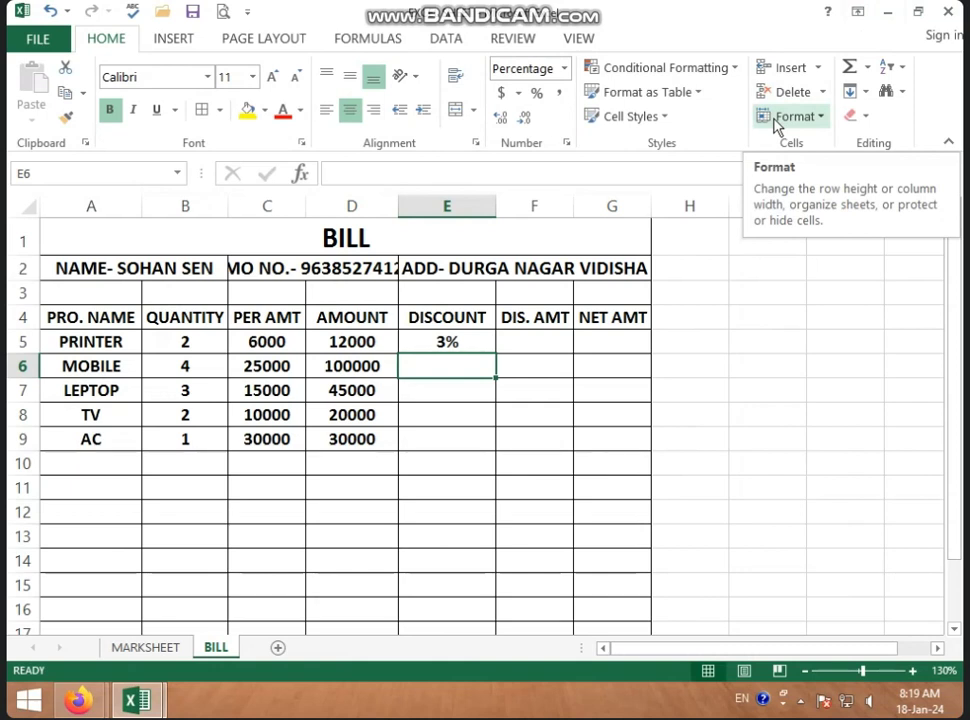
# - Enter discounts 4%, 3%, 2% and 5% for MOBILE, LEPTOP, TV and AC
pyautogui.write('4')
pyautogui.press('Return')
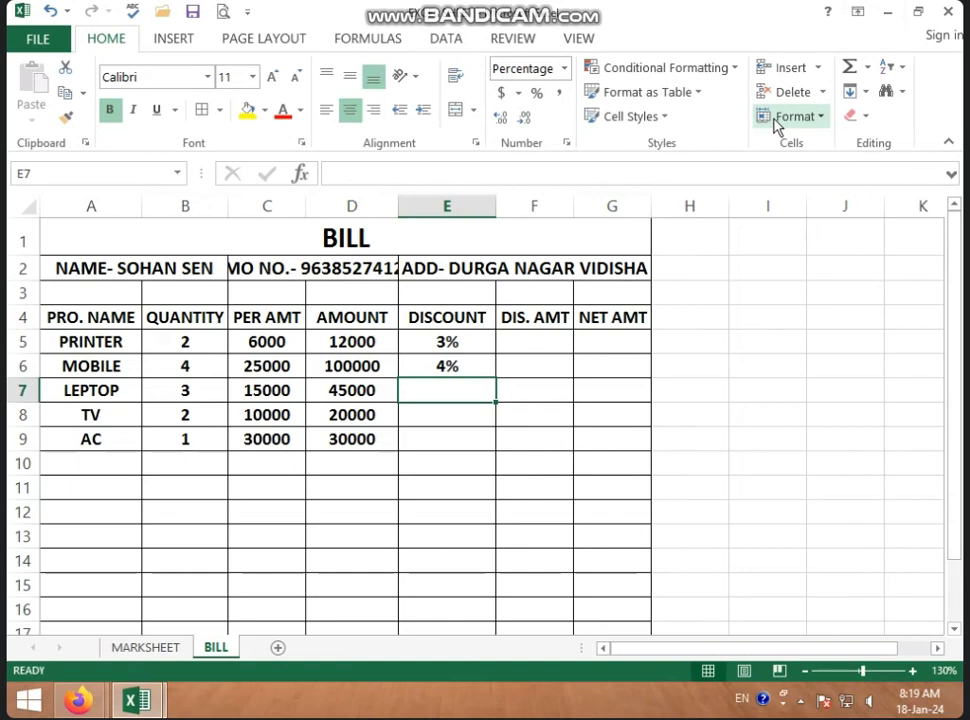
pyautogui.write('3')
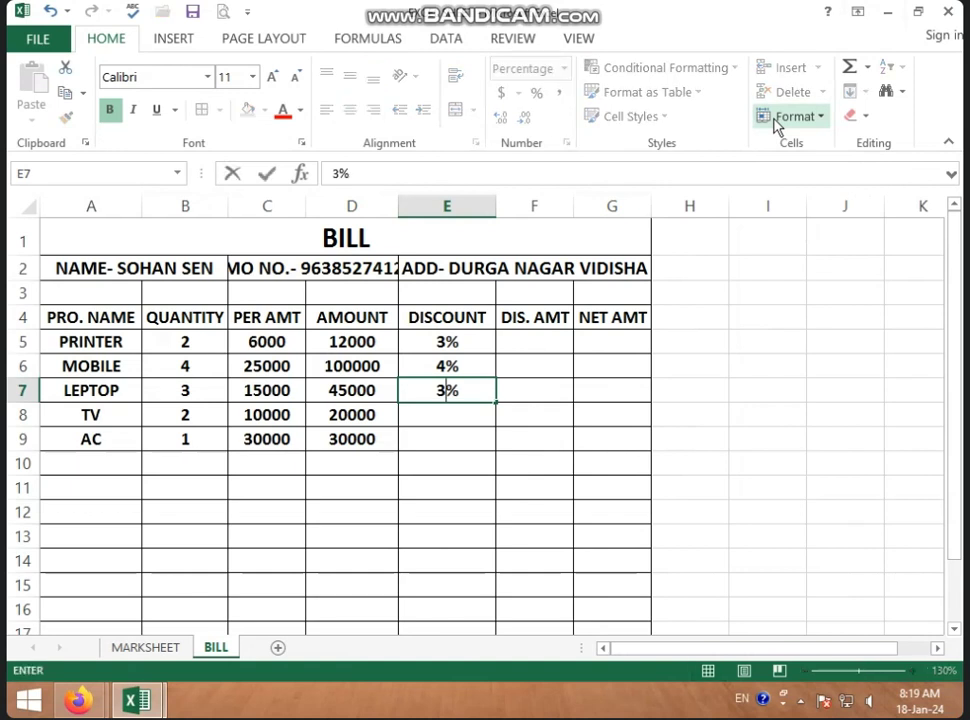
pyautogui.press('Return')
pyautogui.write('2')
pyautogui.press('Return')
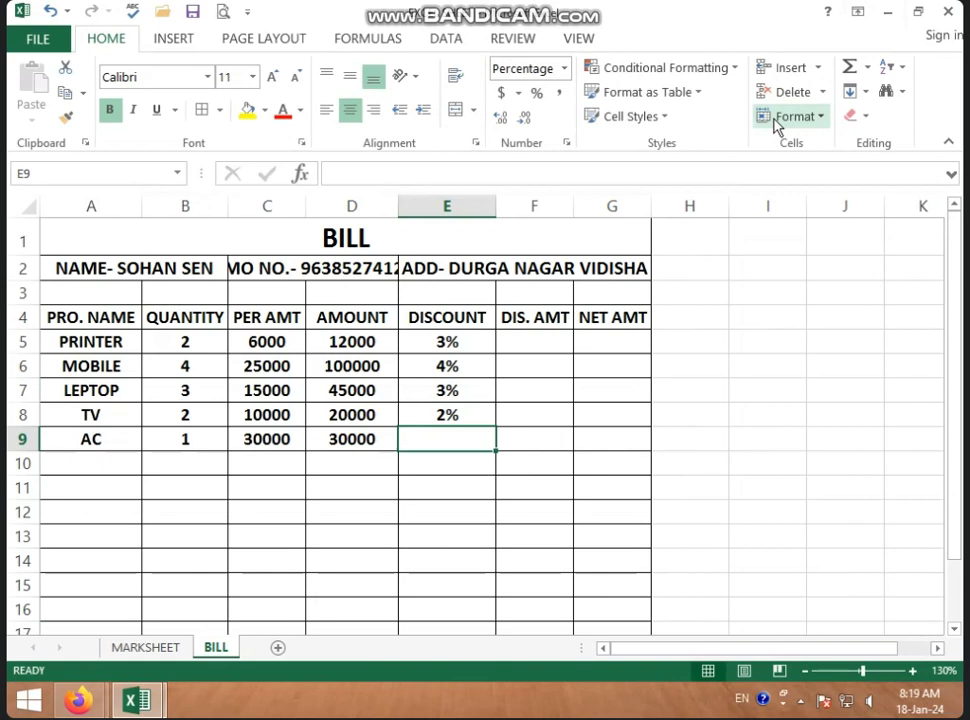
pyautogui.write('5')
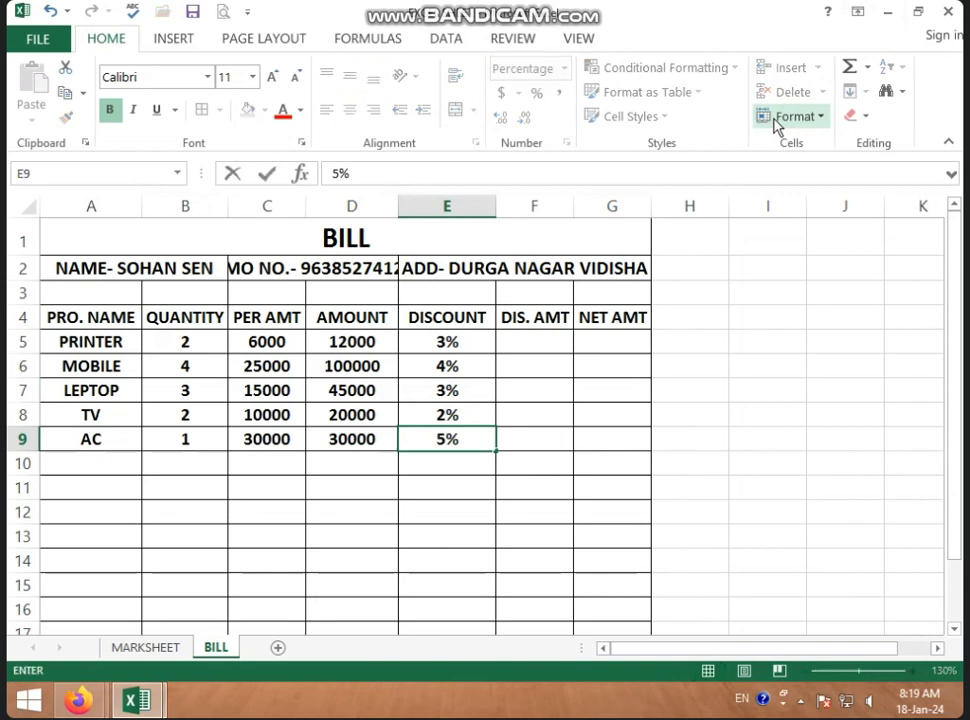
pyautogui.click(695, 390)
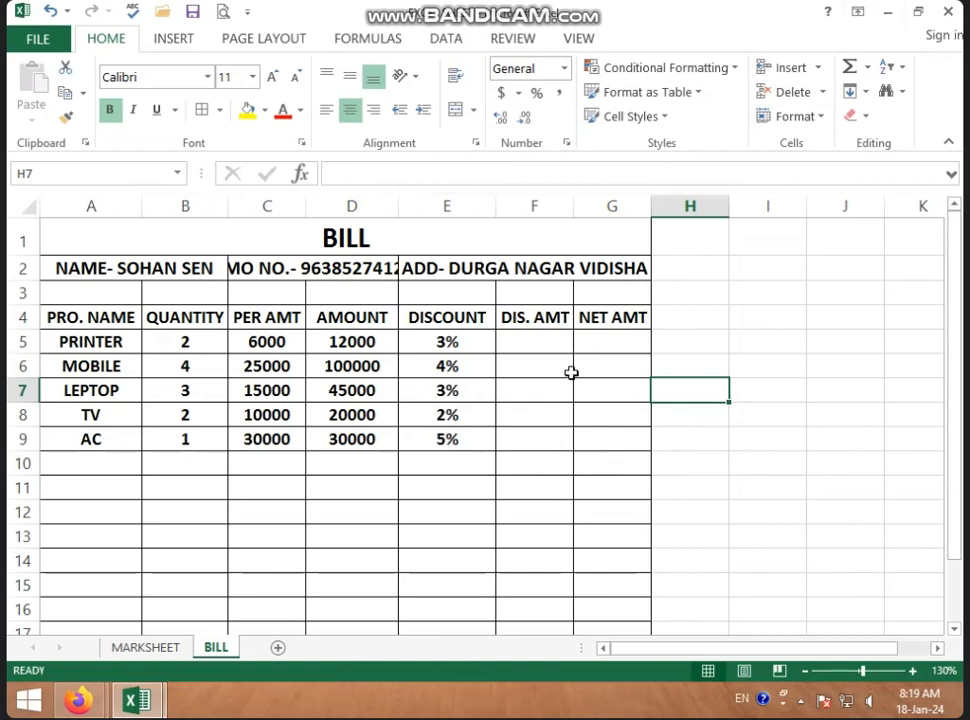
# - Enter =D5*E5 in F5 and fill it down to F9, giving 360, 4000, 1350, 400, 1500
pyautogui.click(537, 344)
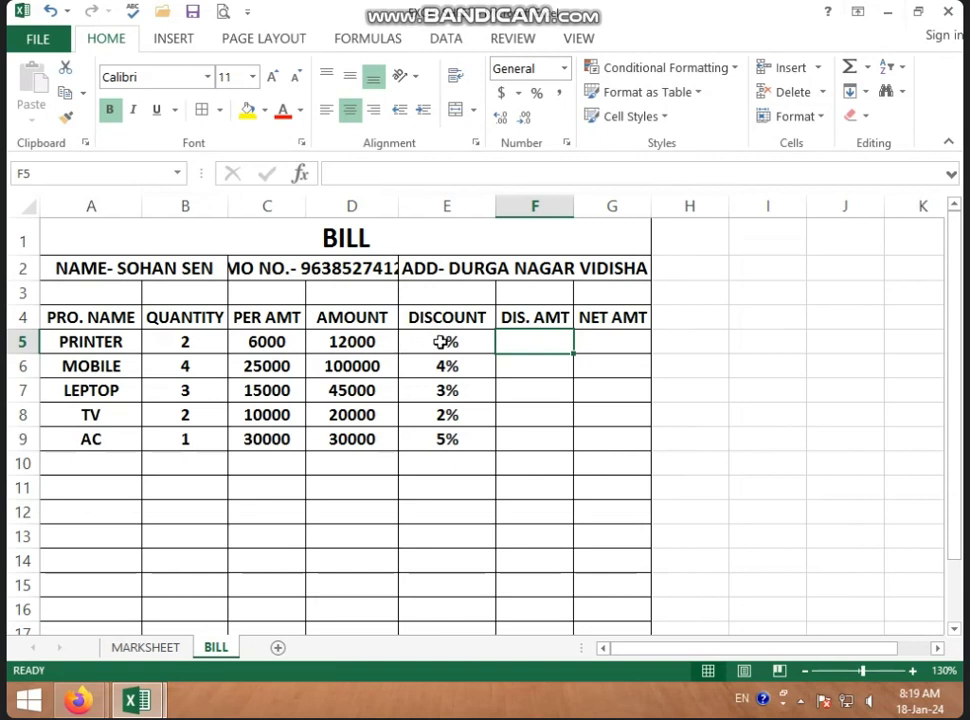
pyautogui.press('Right')
pyautogui.press('Down')
pyautogui.press('Down')
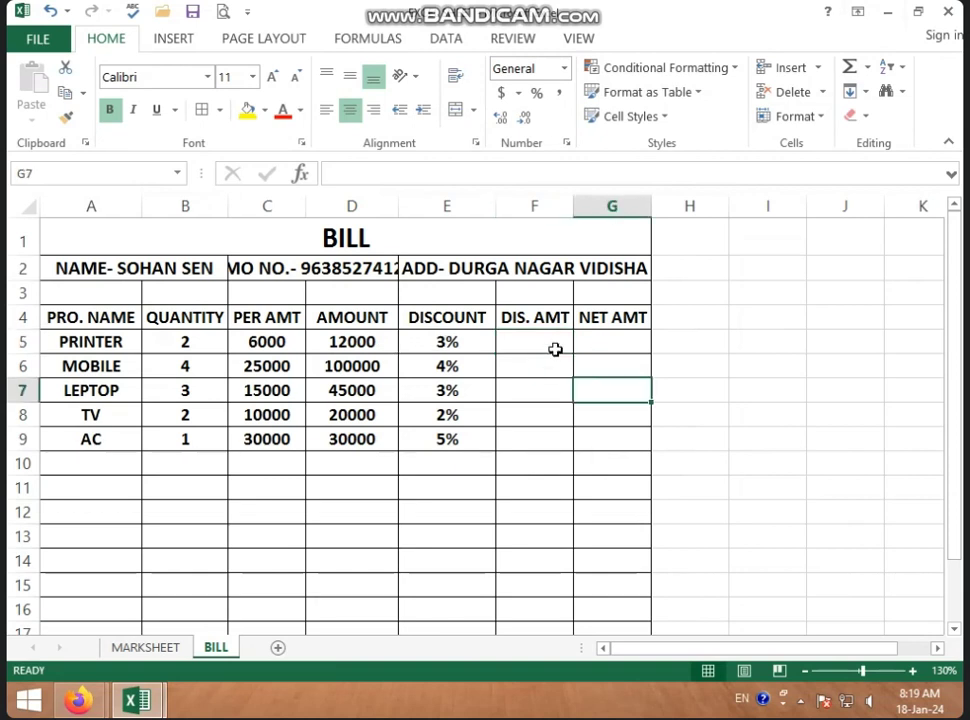
pyautogui.click(555, 349)
pyautogui.write('=')
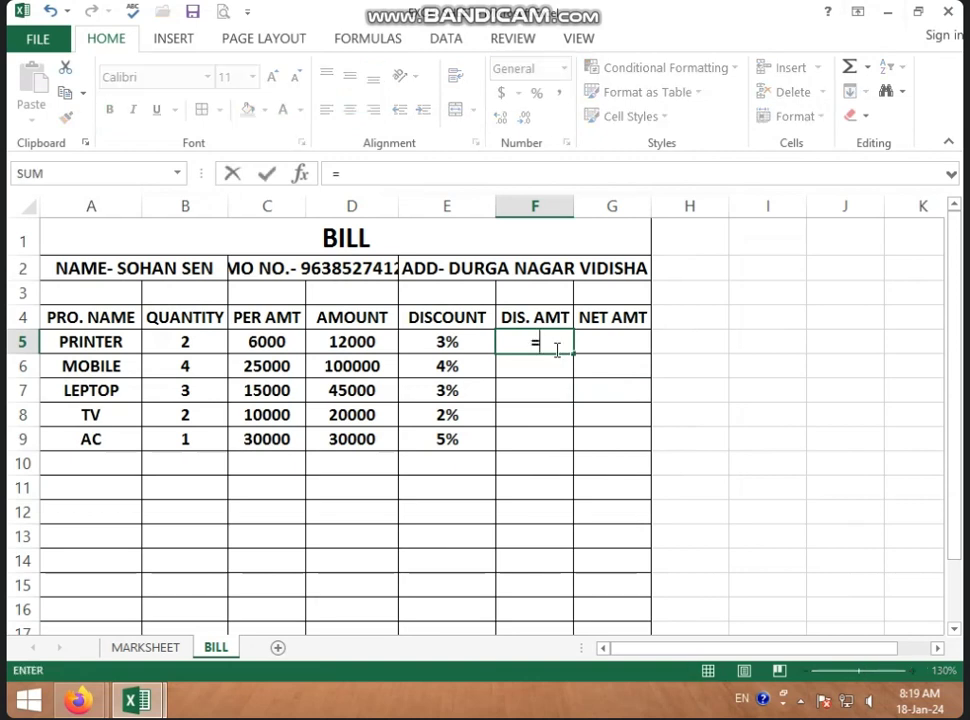
pyautogui.click(372, 342)
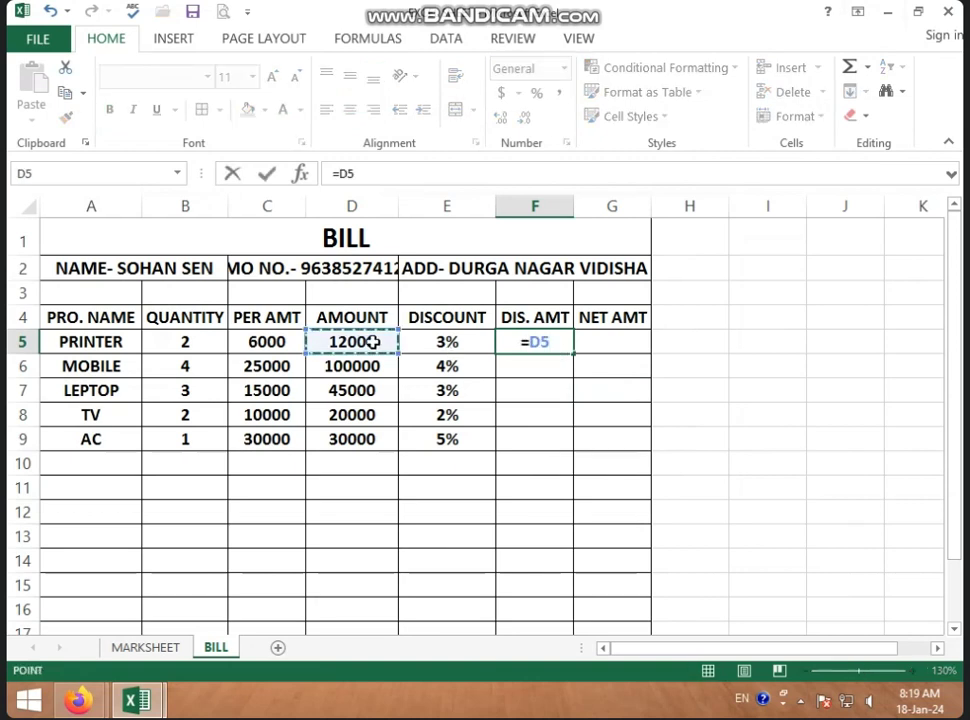
pyautogui.write('*')
pyautogui.click(462, 346)
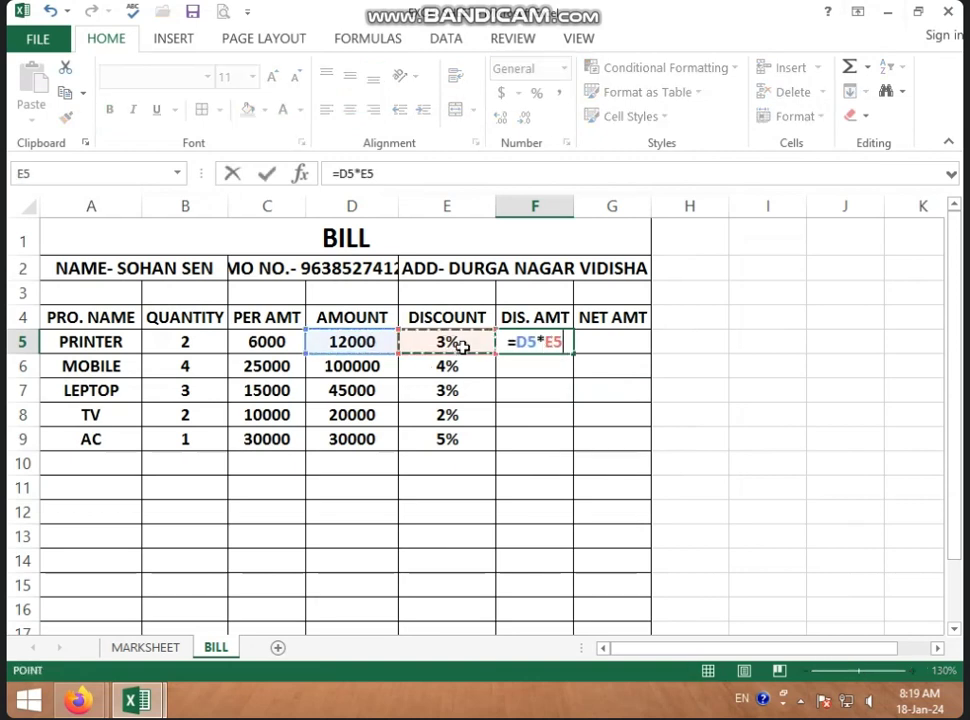
pyautogui.press('Return')
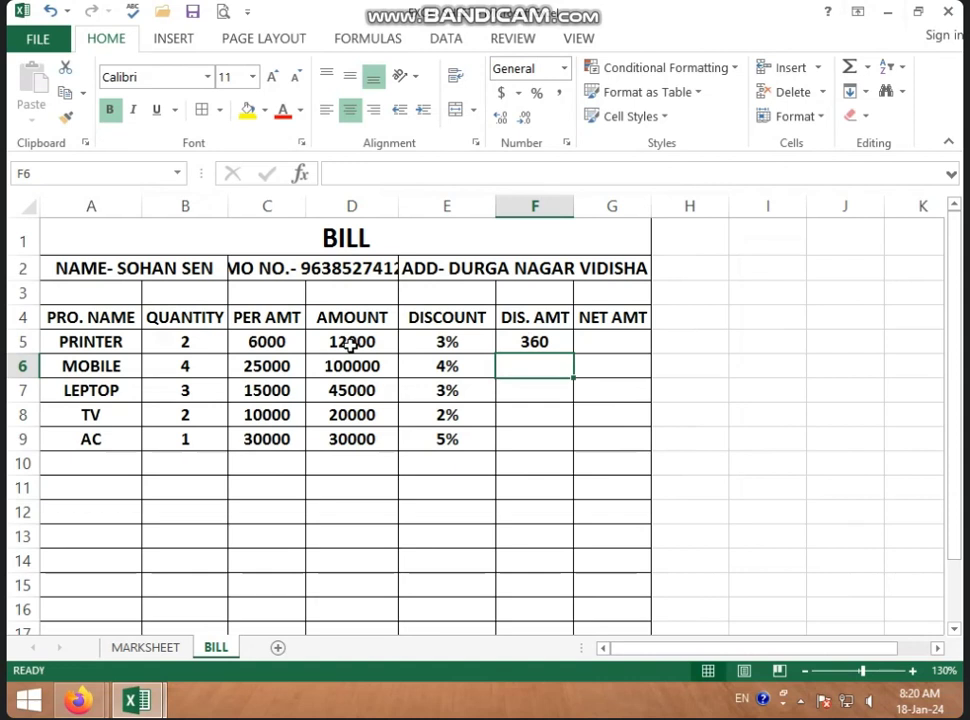
pyautogui.click(536, 342)
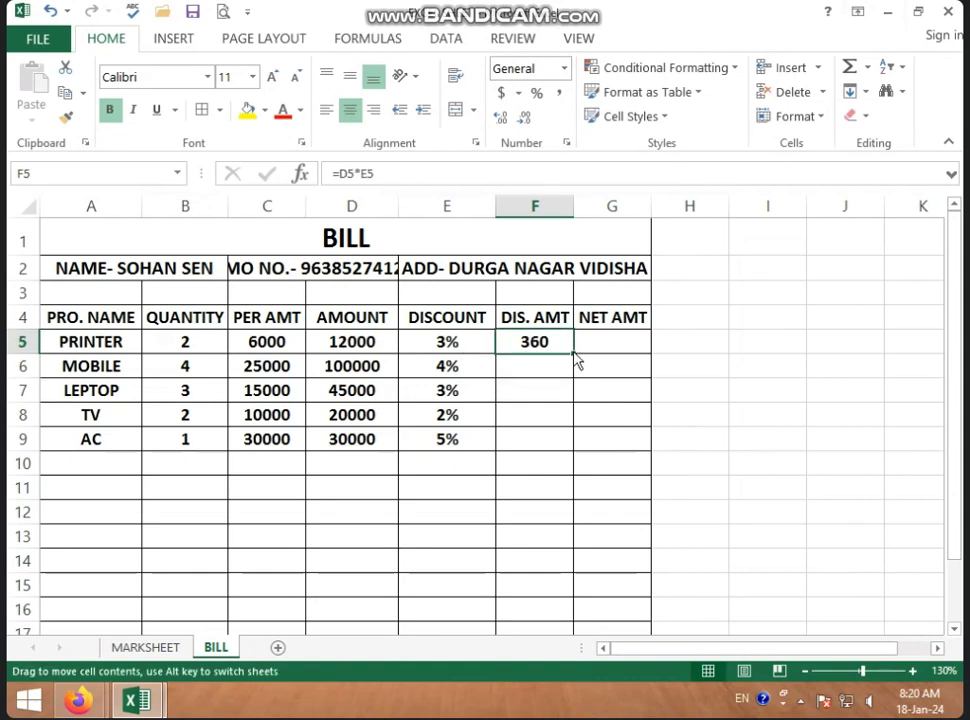
pyautogui.moveTo(574, 354); pyautogui.dragTo(575, 448)
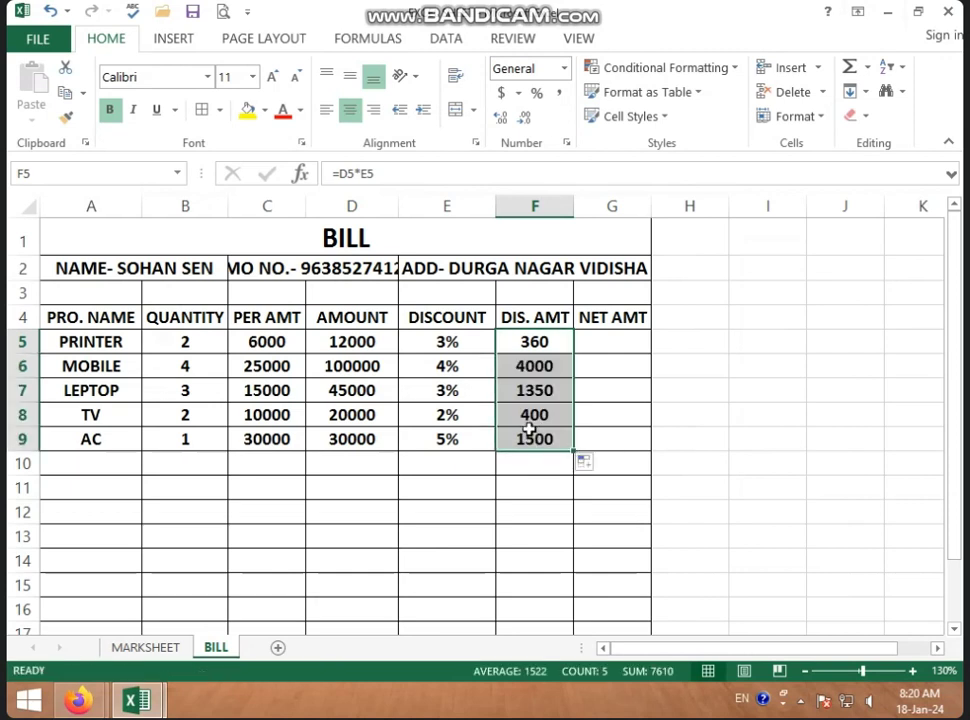
pyautogui.click(618, 346)
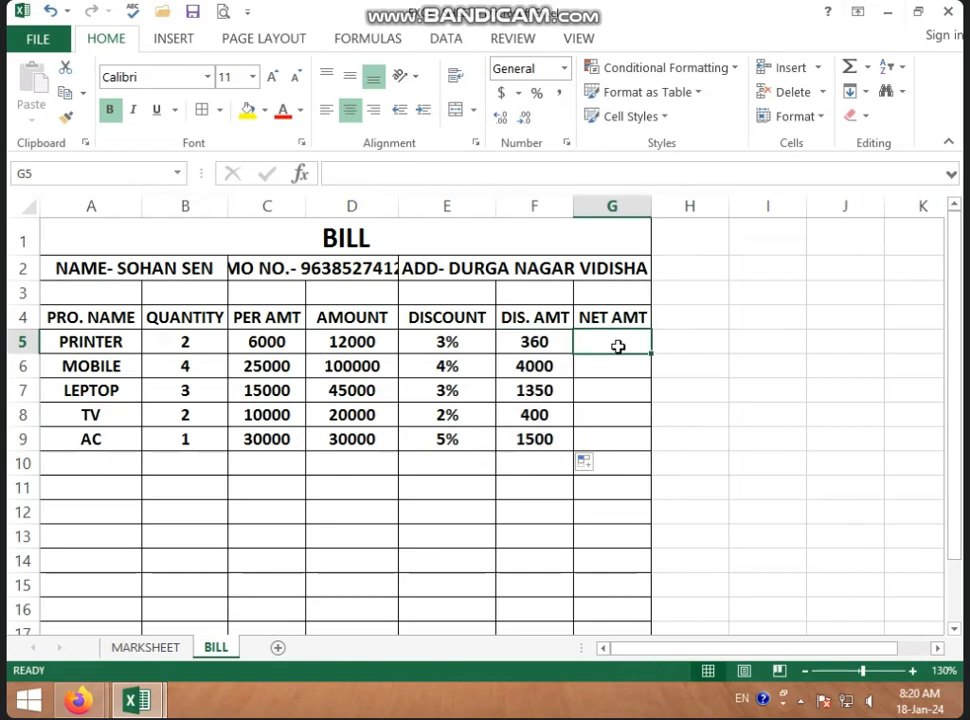
# - Enter =D5-F5 in G5 and fill it down to G9 for the net amounts
pyautogui.write('=')
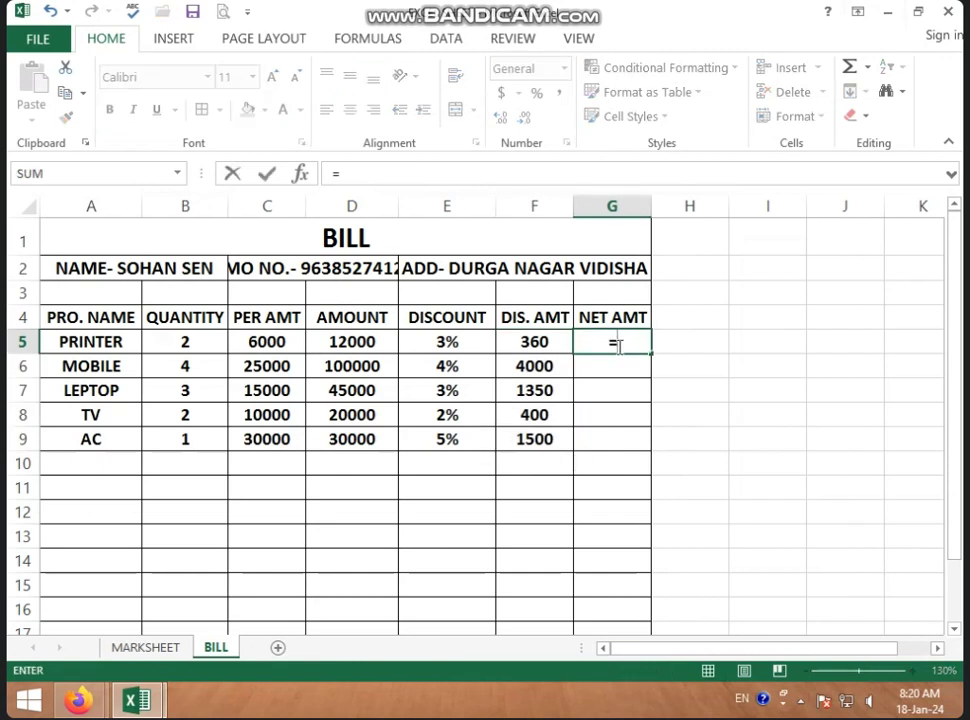
pyautogui.click(359, 342)
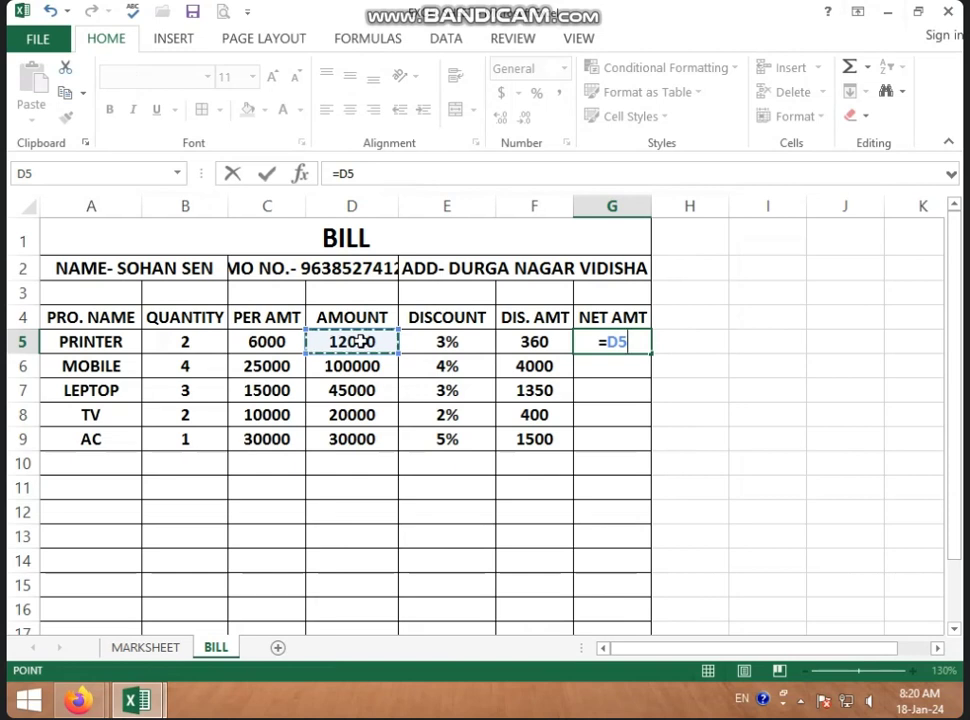
pyautogui.write('-')
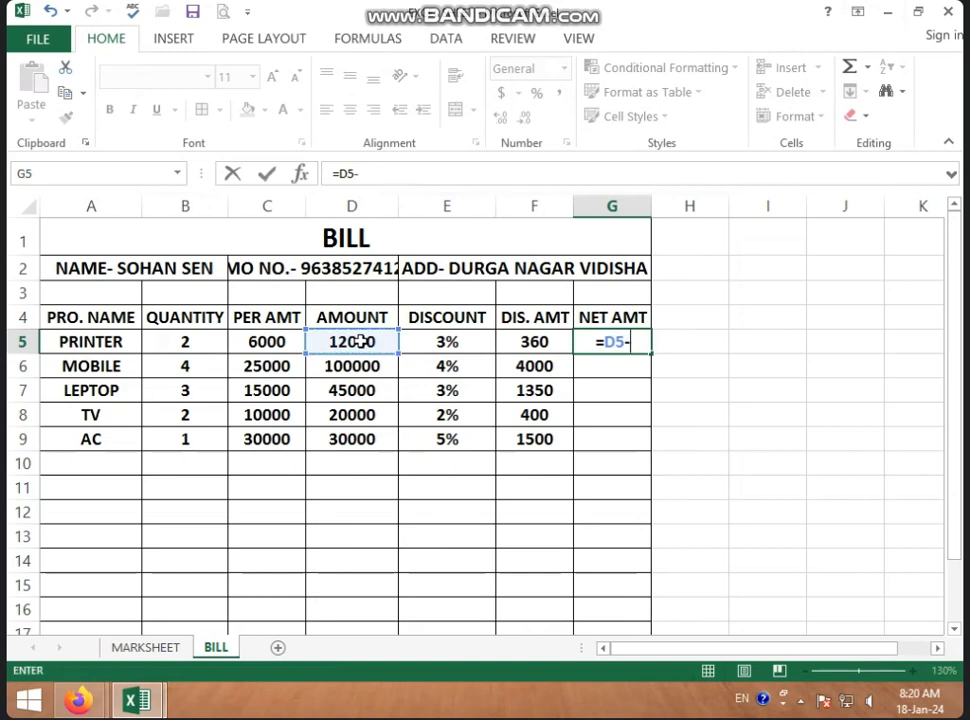
pyautogui.click(528, 342)
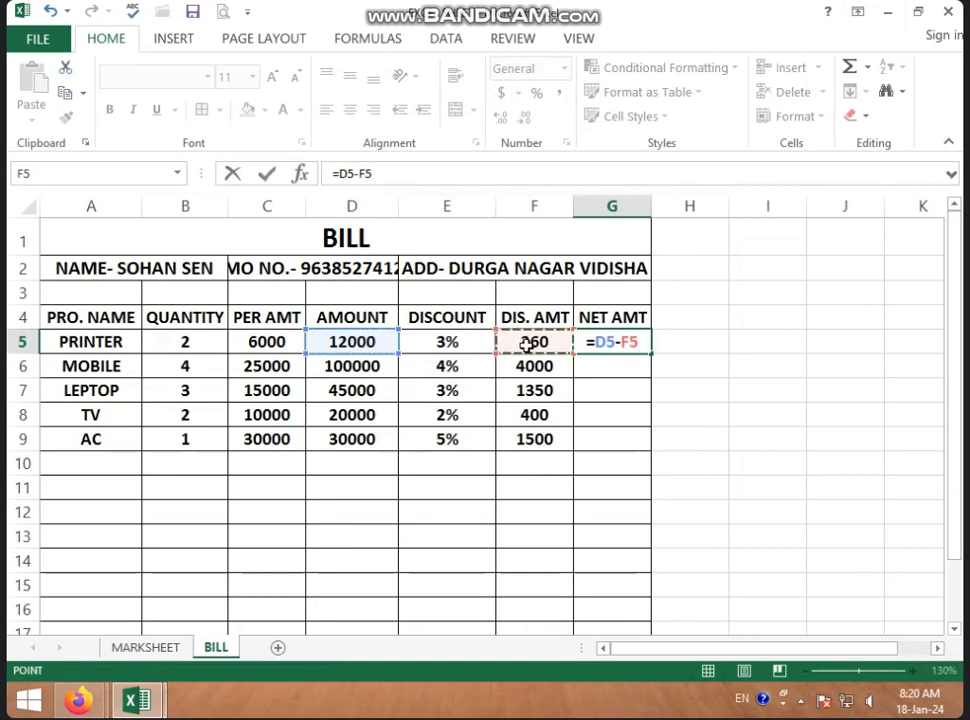
pyautogui.press('Return')
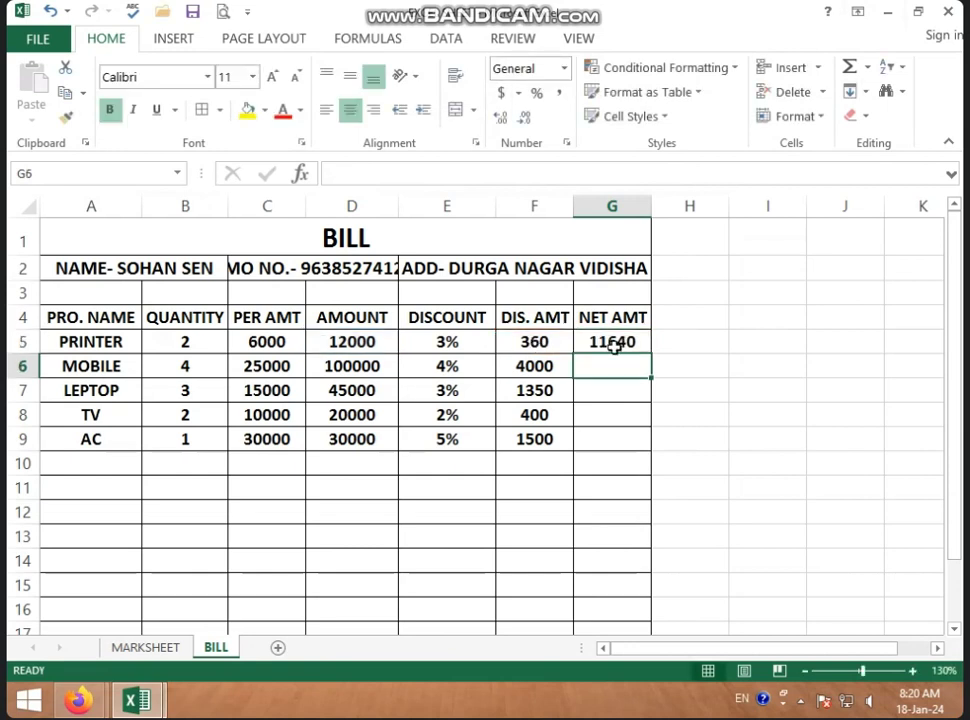
pyautogui.click(615, 344)
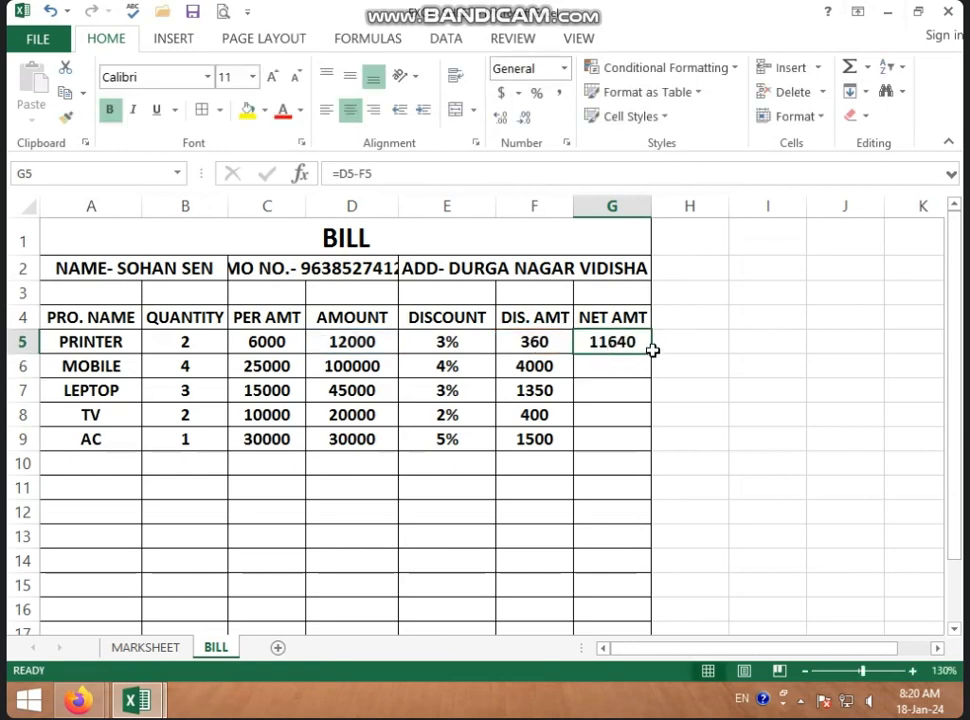
pyautogui.moveTo(651, 354); pyautogui.dragTo(648, 446)
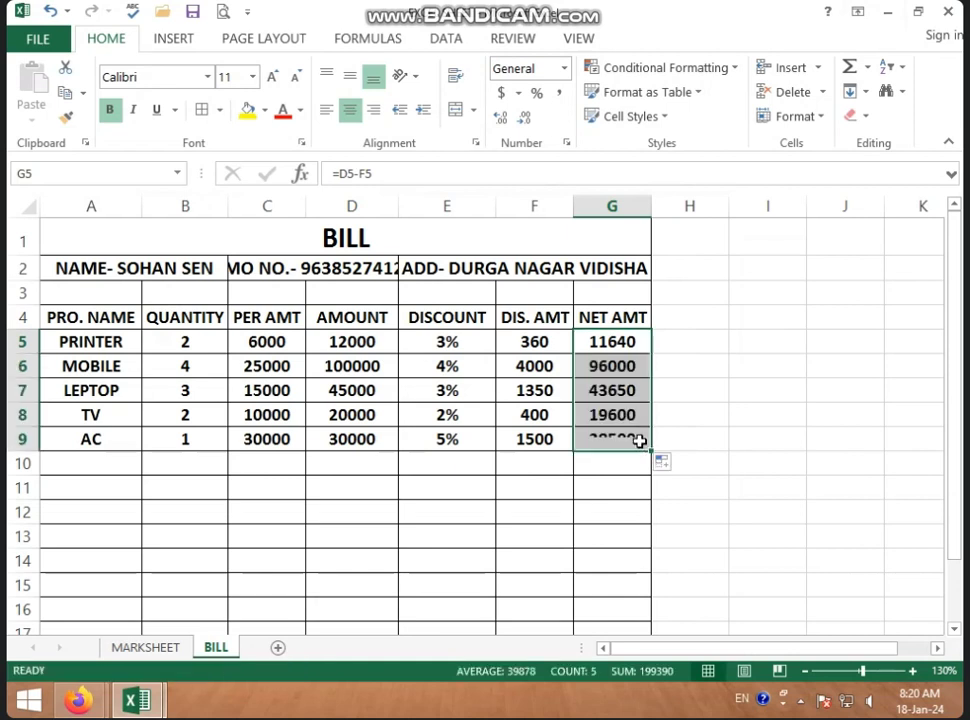
# - Review the formulas in D5, F5 and G5 across the PRINTER row
pyautogui.click(330, 344)
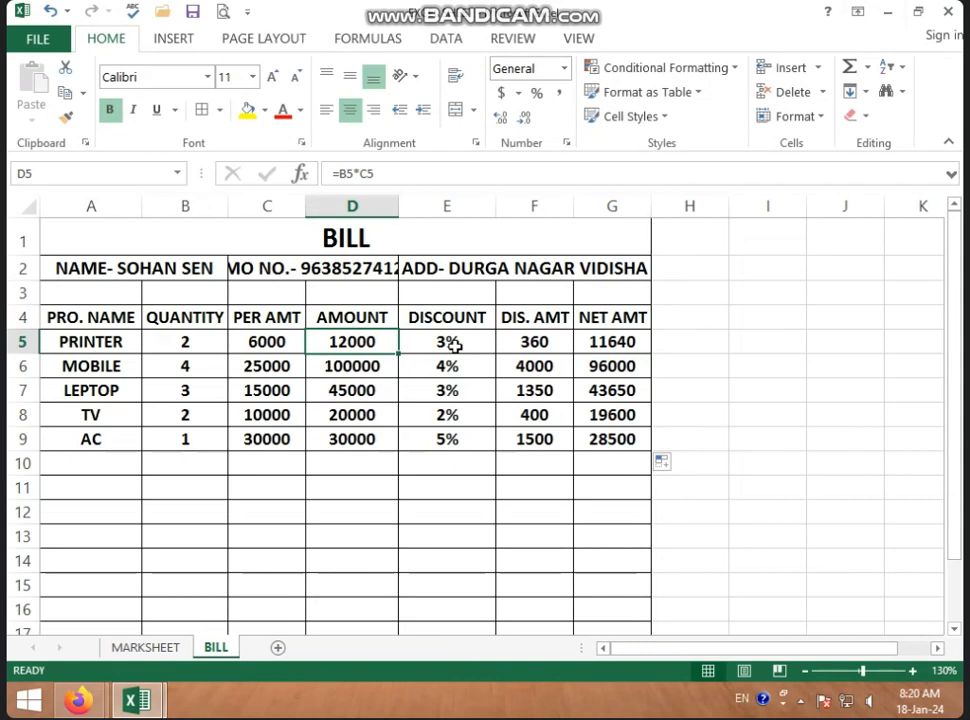
pyautogui.click(557, 342)
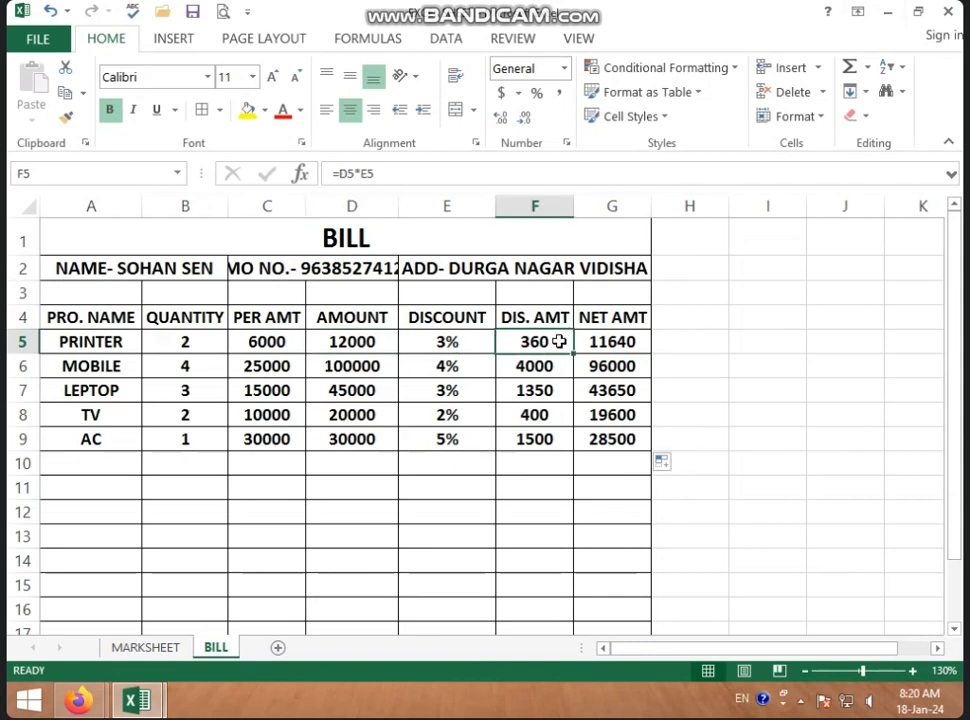
pyautogui.click(619, 342)
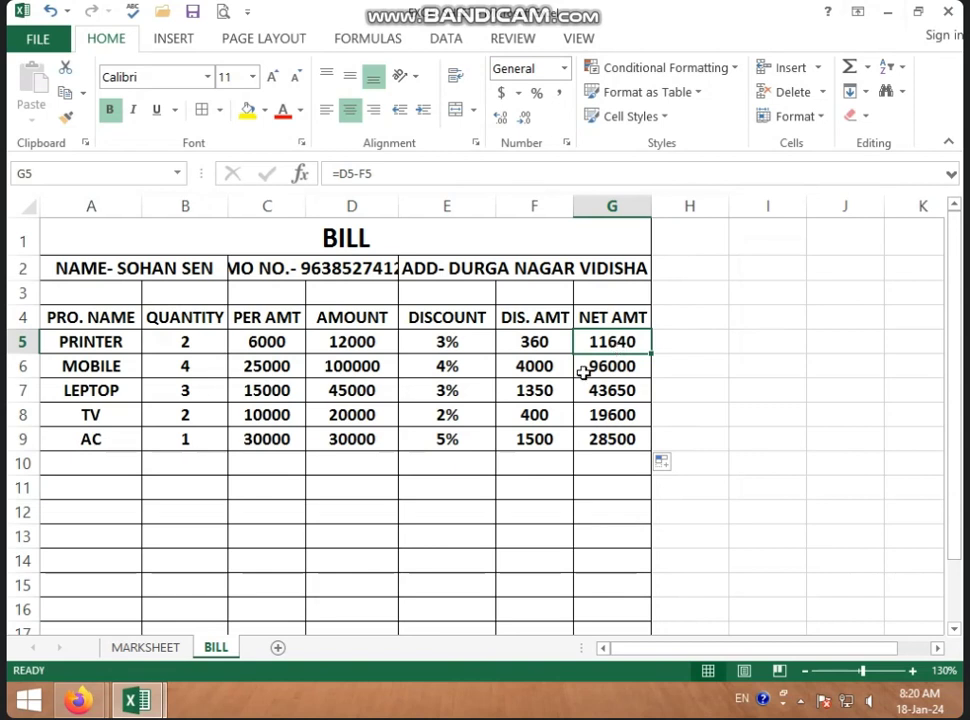
pyautogui.click(12, 342)
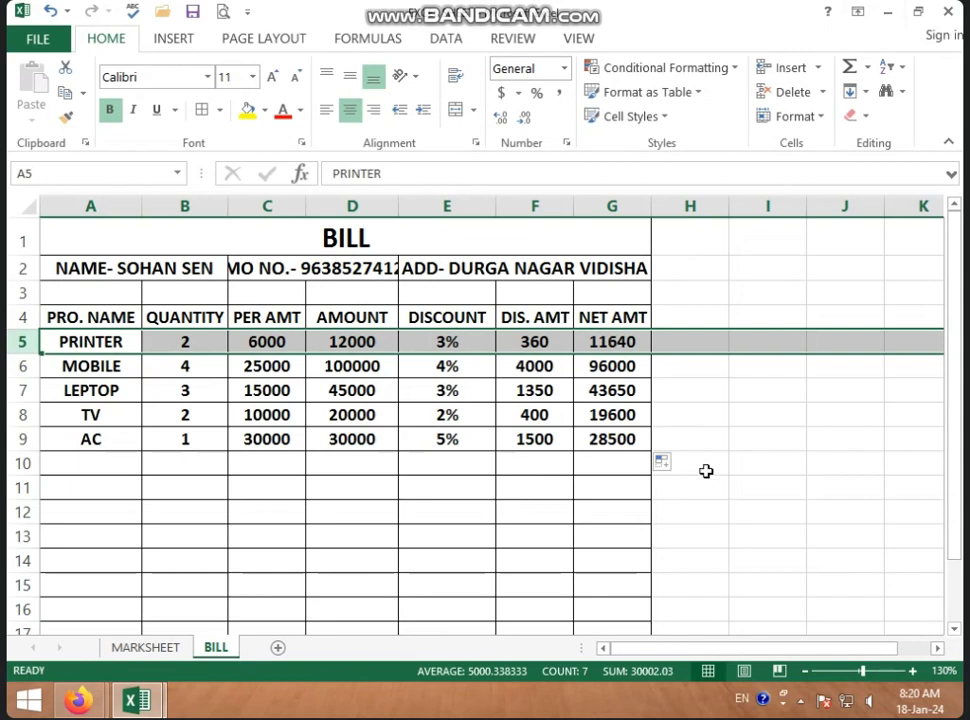
pyautogui.click(485, 483)
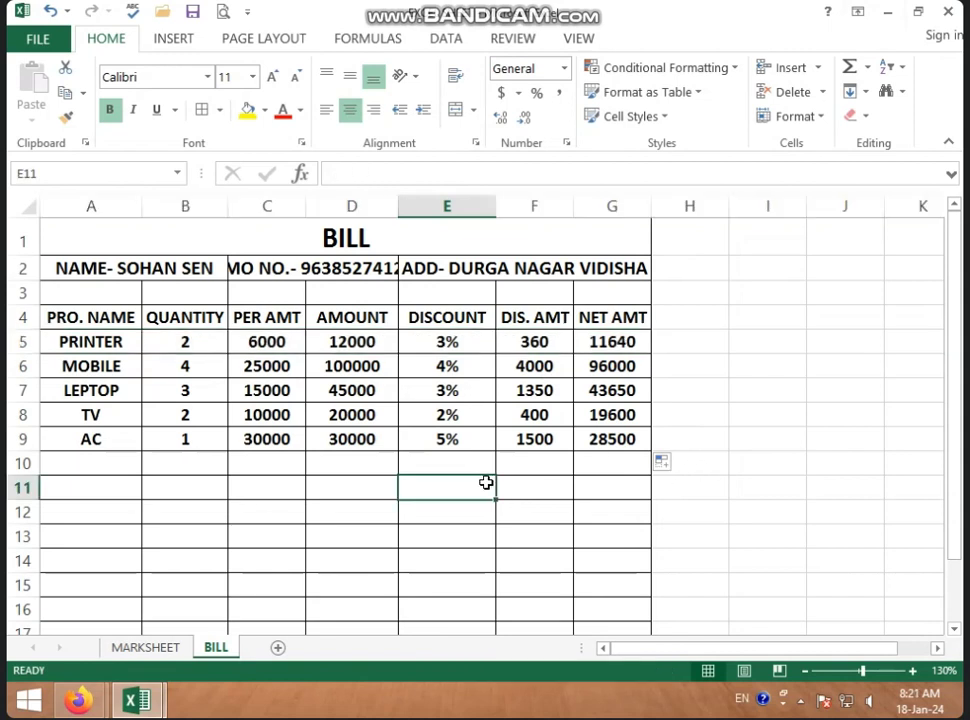
# - Merge and centre A11:F11 and label the merged cell TOTAL NET AMT
pyautogui.click(146, 486)
pyautogui.moveTo(146, 486); pyautogui.dragTo(507, 487)
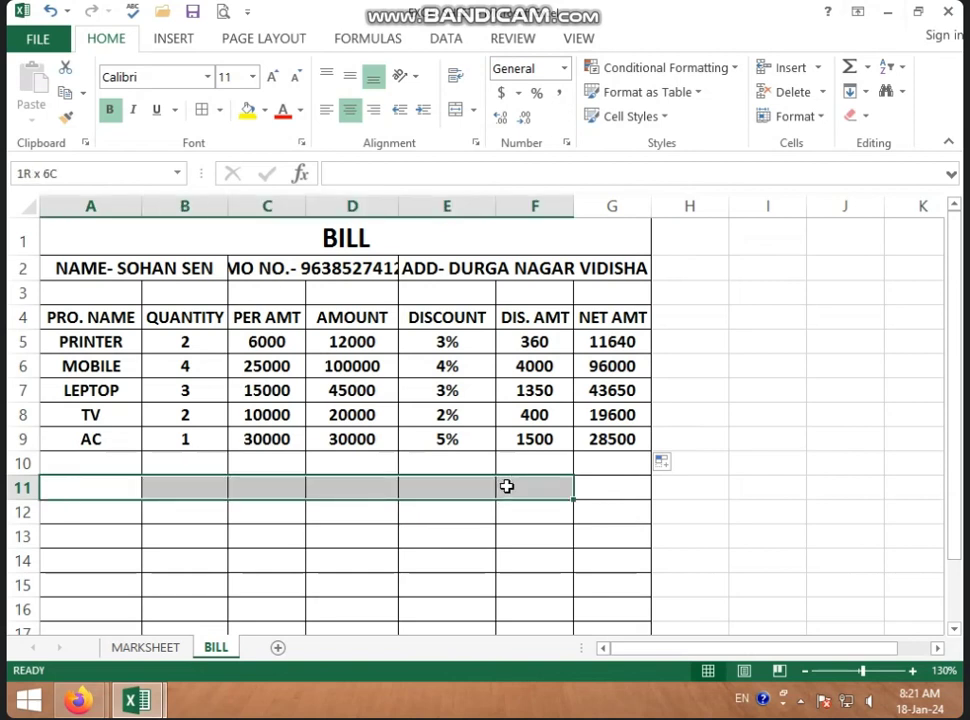
pyautogui.click(457, 112)
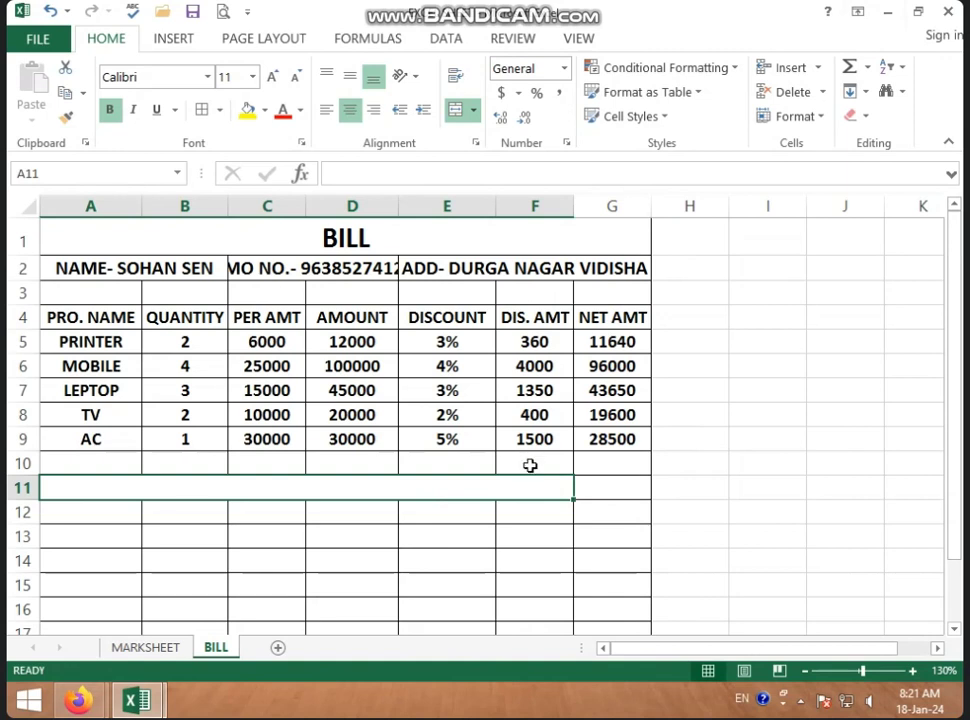
pyautogui.click(609, 486)
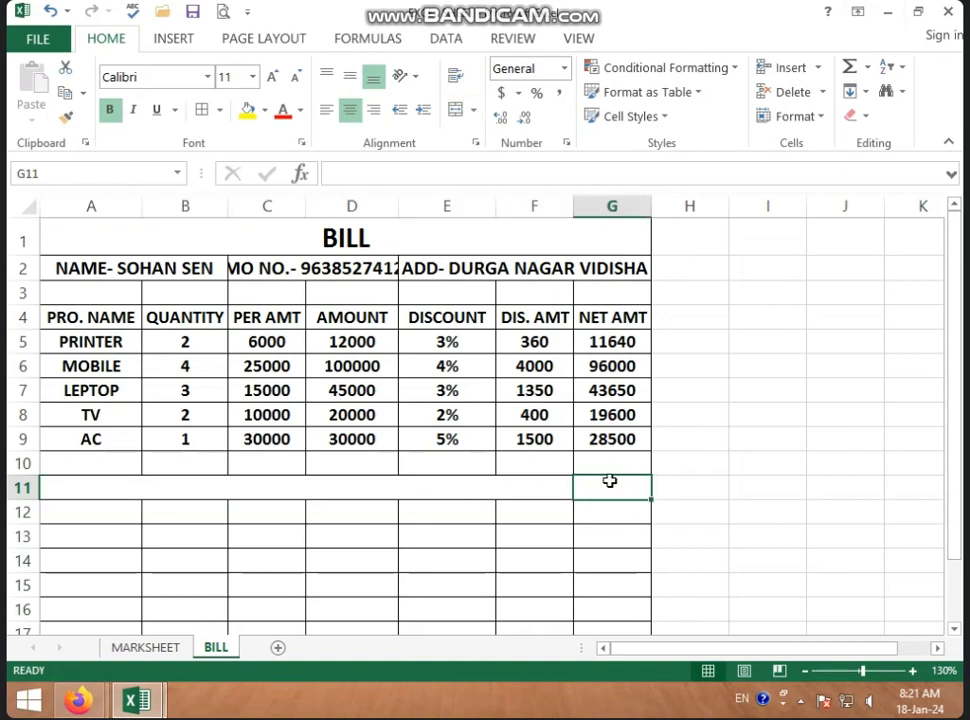
pyautogui.click(494, 491)
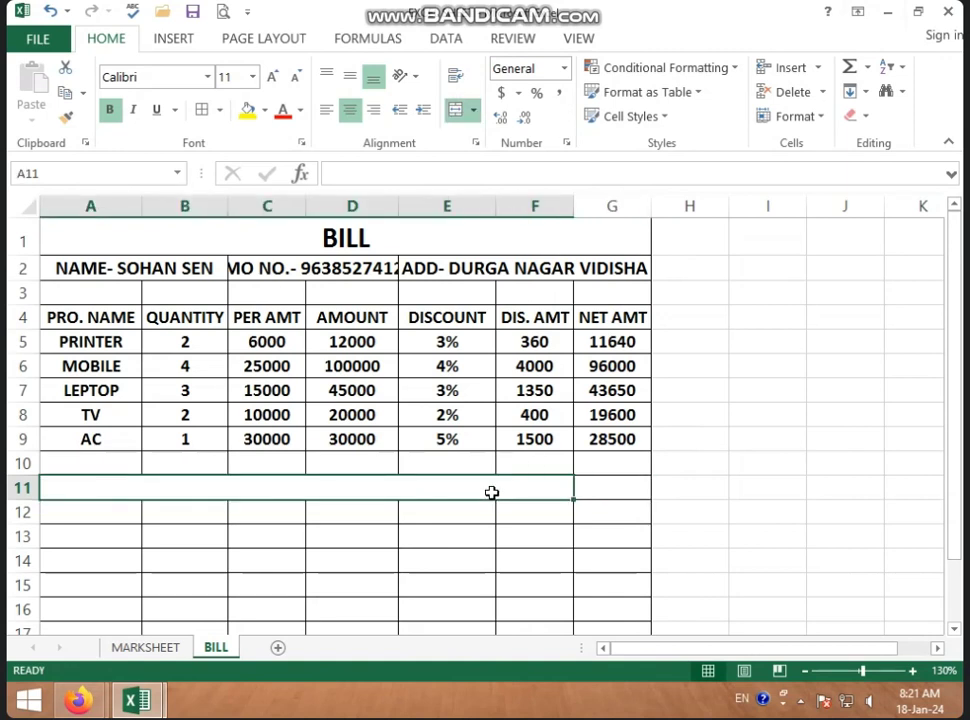
pyautogui.write('TOTAL NE')
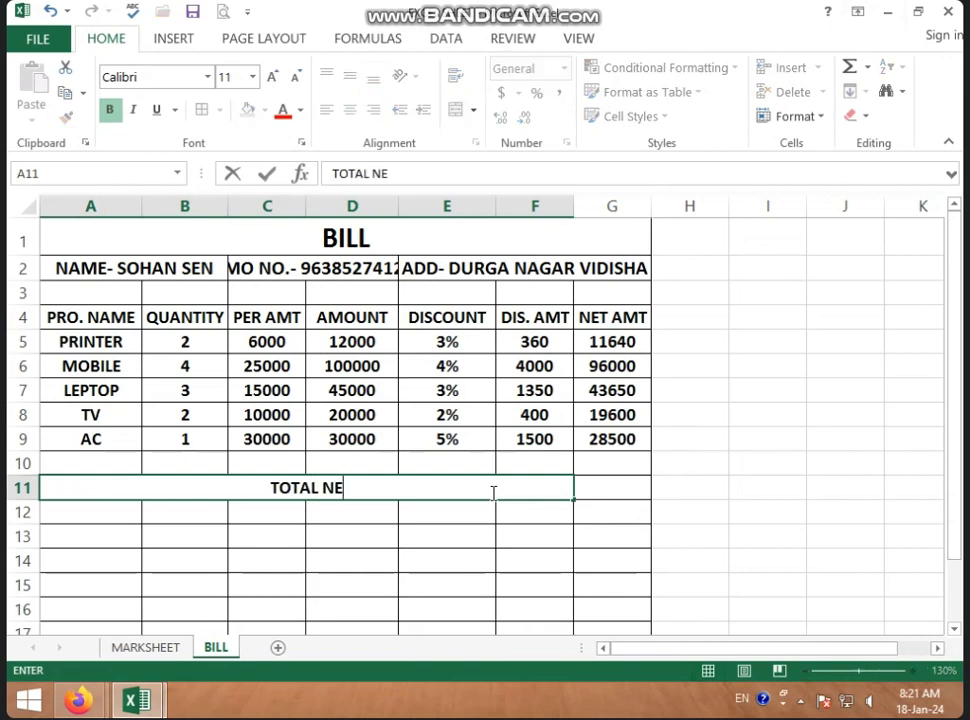
pyautogui.write('T AMT')
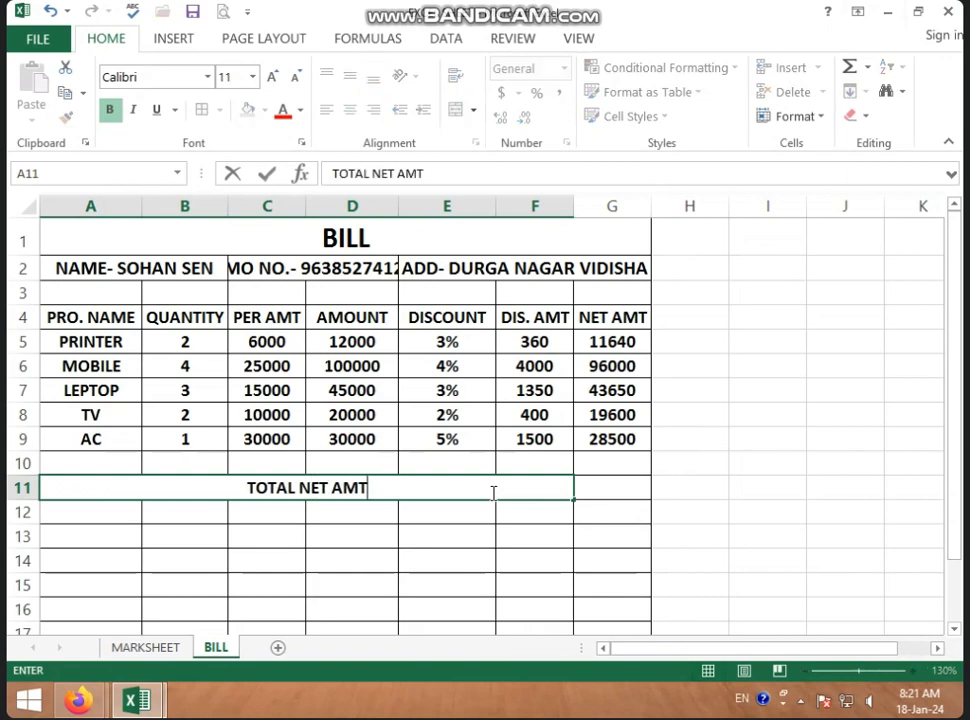
pyautogui.click(612, 499)
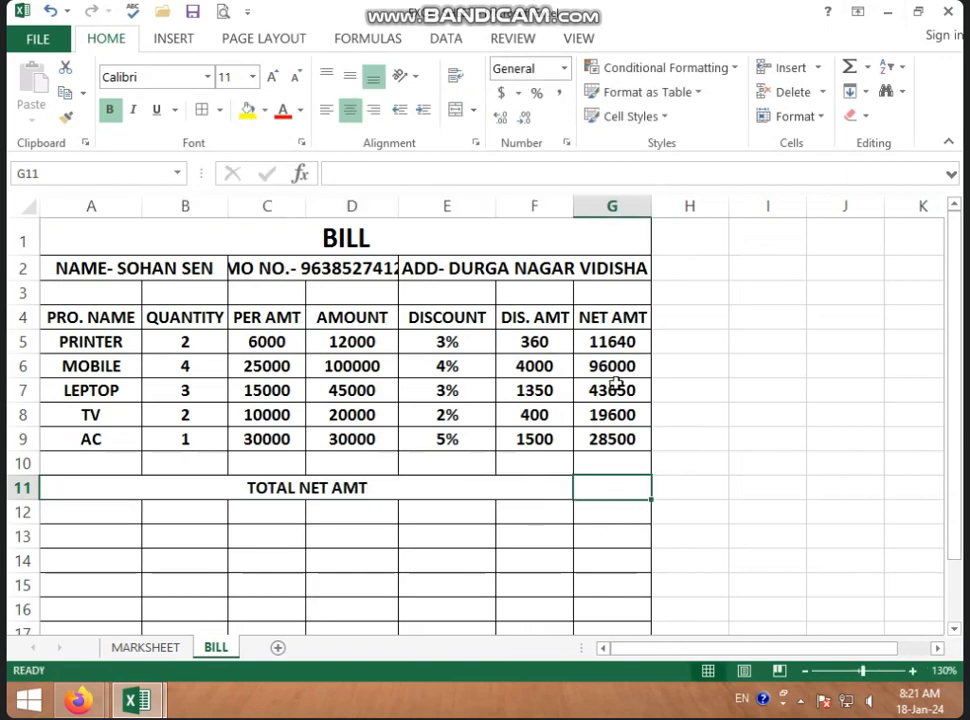
# - Apply AutoSum to the NET AMT column, then delete the resulting total from G11
pyautogui.moveTo(618, 341); pyautogui.dragTo(602, 484)
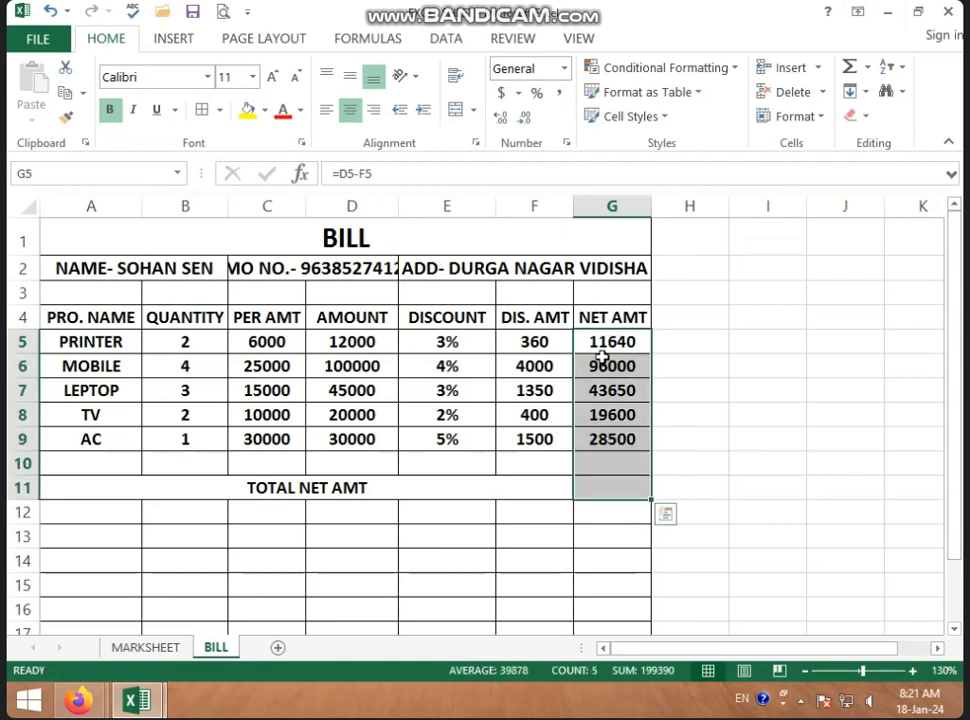
pyautogui.click(849, 66)
pyautogui.click(845, 316)
pyautogui.click(623, 487)
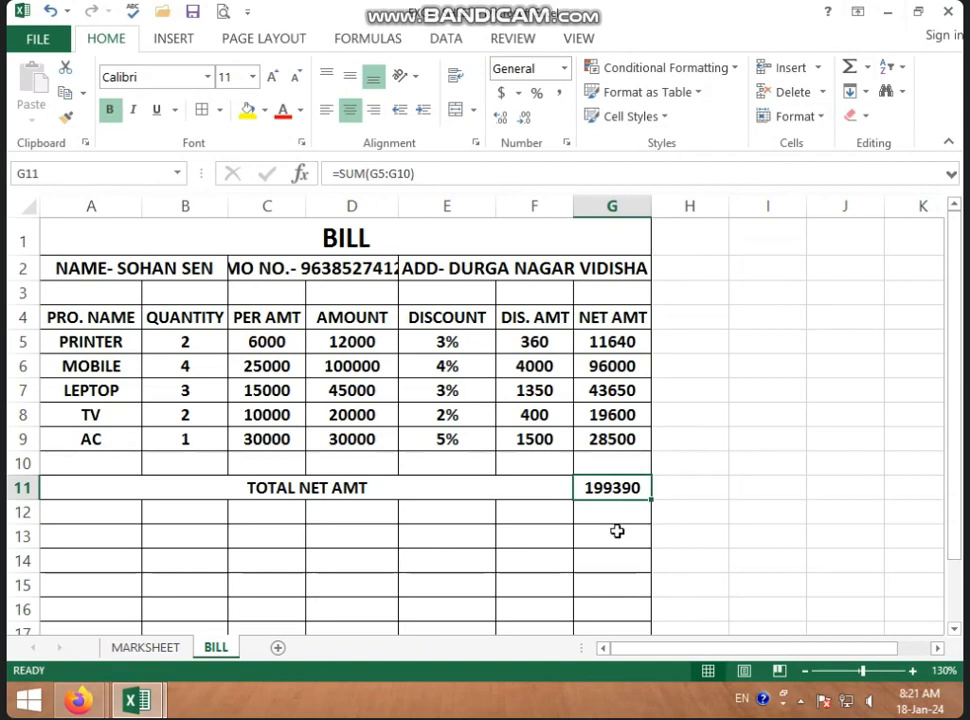
pyautogui.click(617, 531)
pyautogui.click(611, 487)
pyautogui.press('Delete')
pyautogui.click(762, 492)
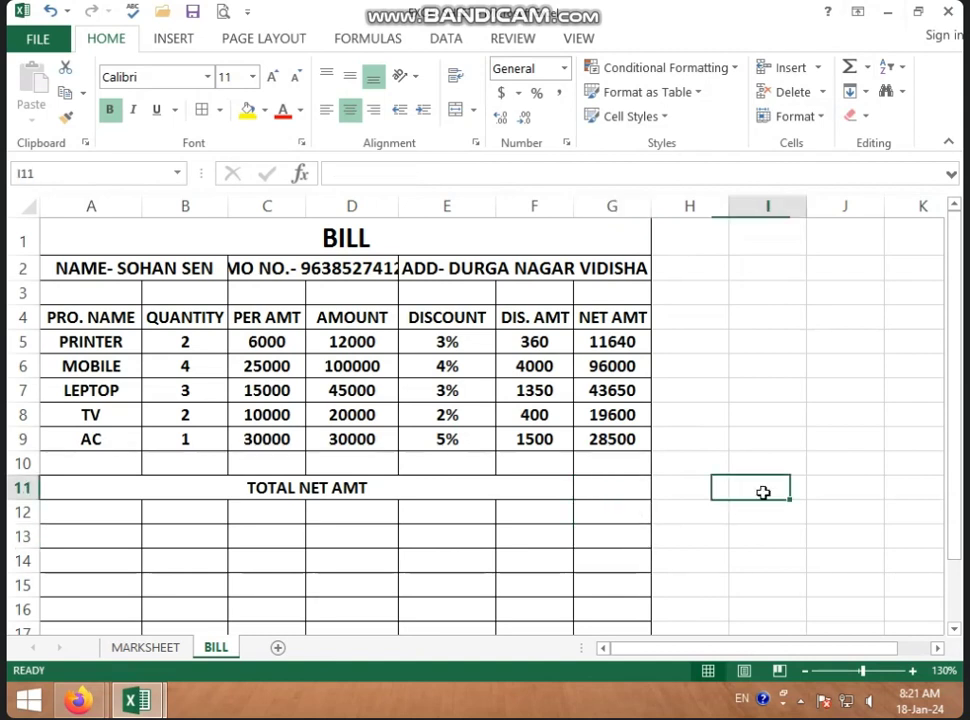
# - Enter =SUM(G5:G9) in G11 to total the net amounts as 199390
pyautogui.click(598, 497)
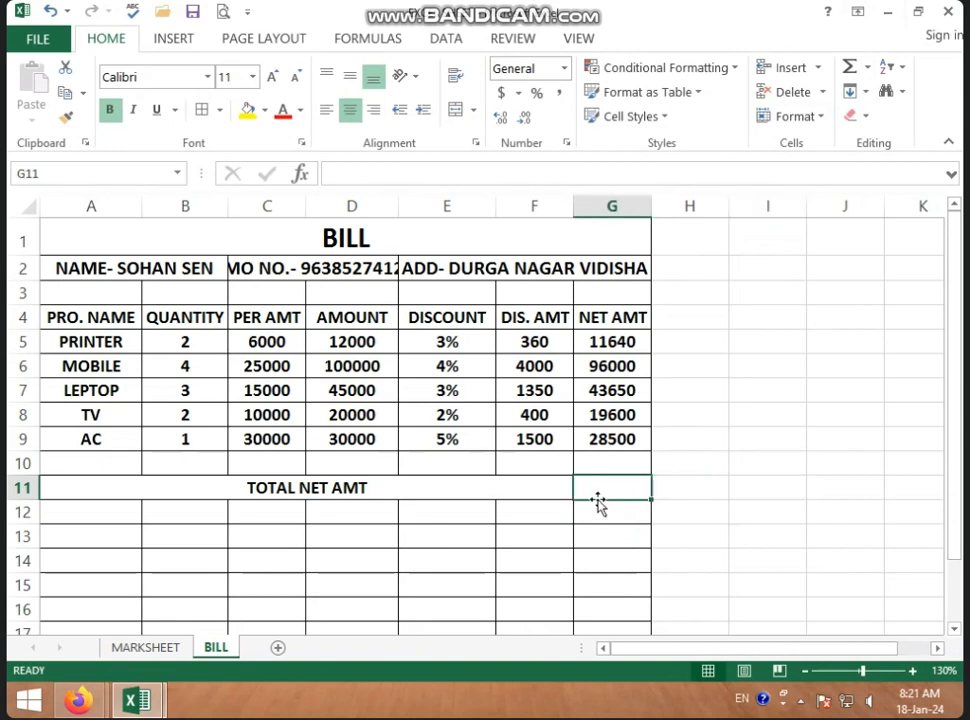
pyautogui.write('=SUM')
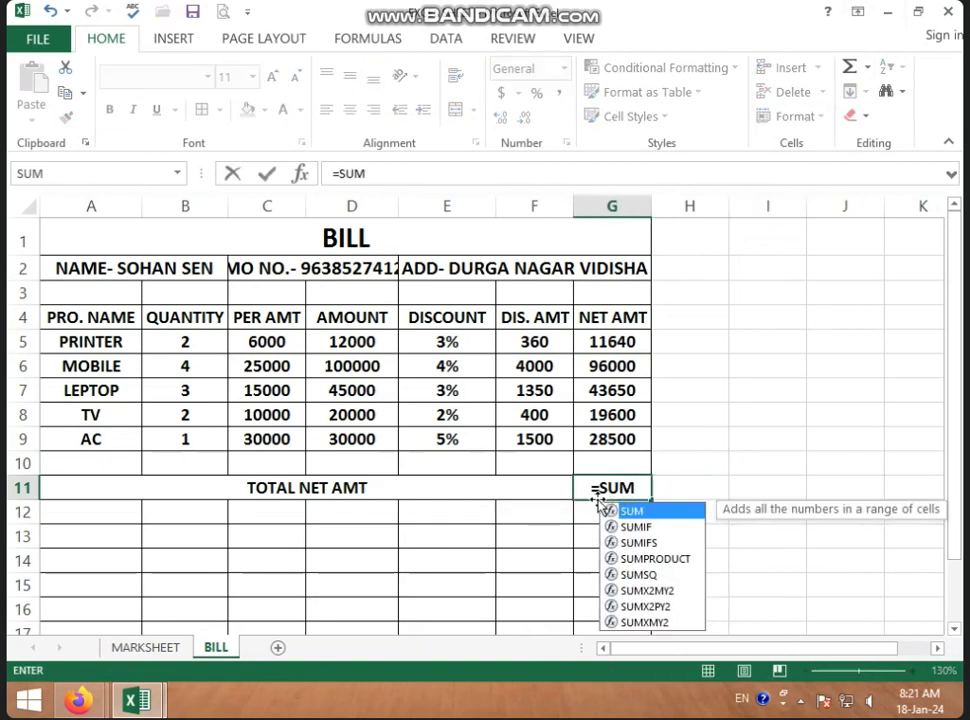
pyautogui.write('(')
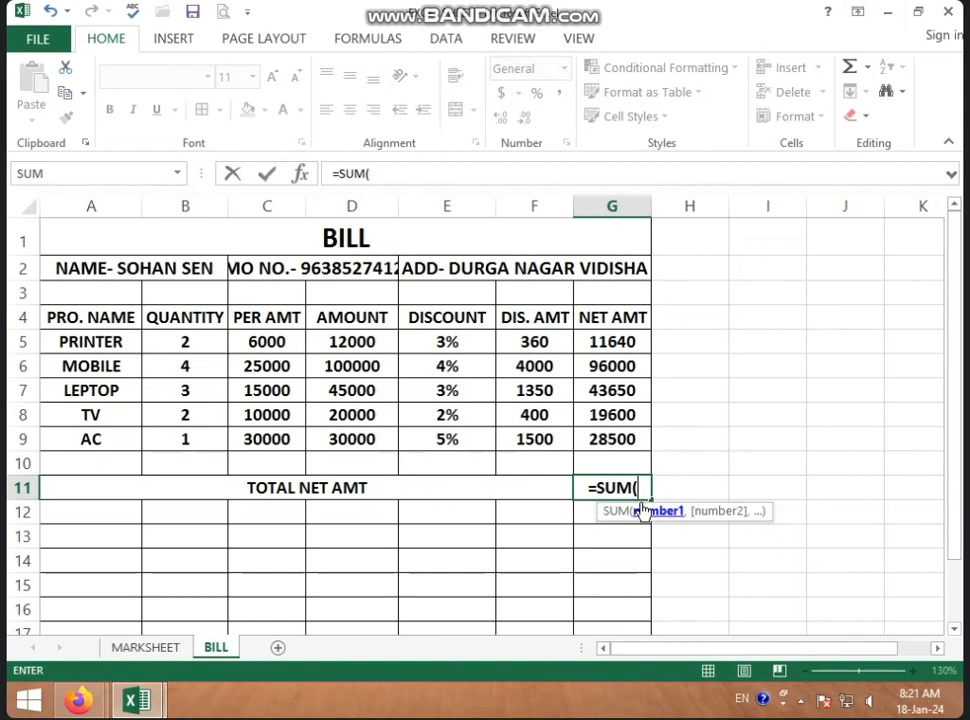
pyautogui.moveTo(615, 341); pyautogui.dragTo(621, 436)
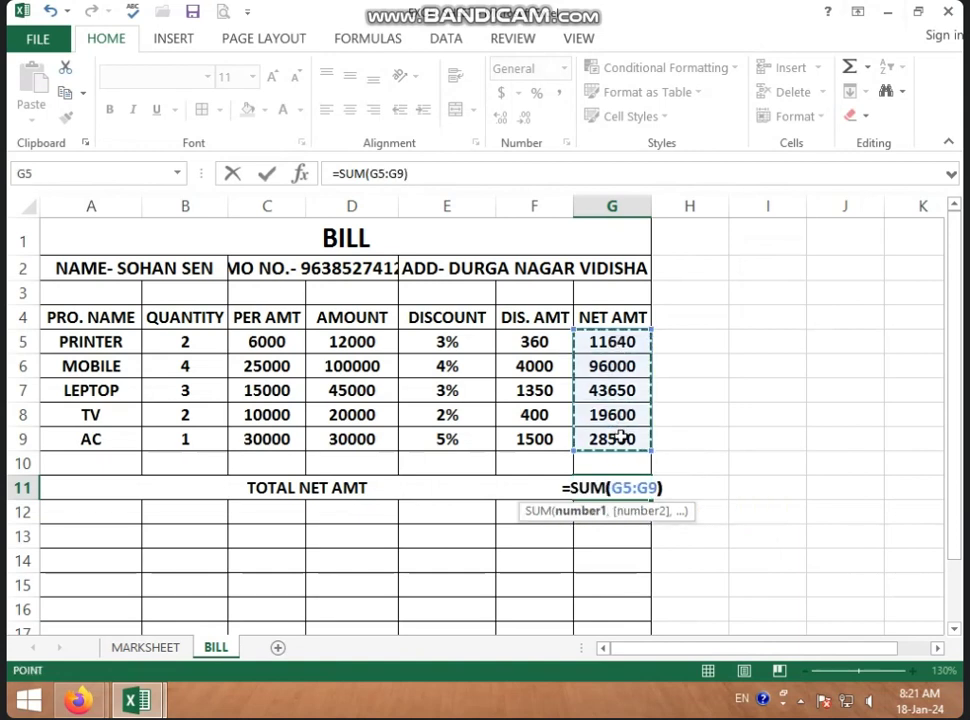
pyautogui.press('Return')
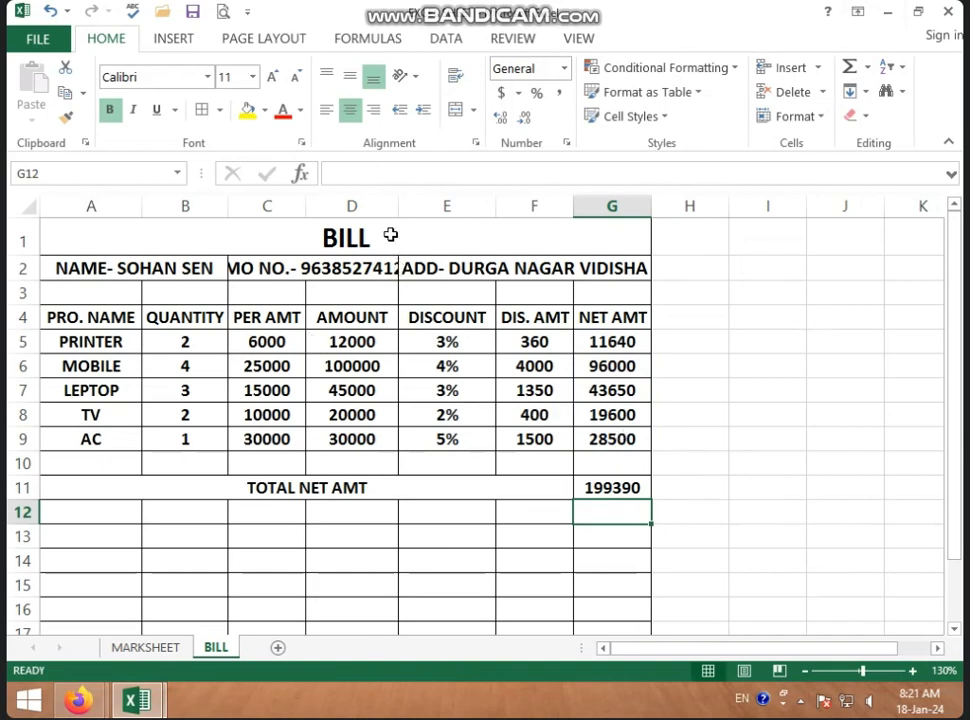
# - Widen column D so its contents fit
pyautogui.click(400, 206)
pyautogui.moveTo(397, 206); pyautogui.dragTo(409, 212)
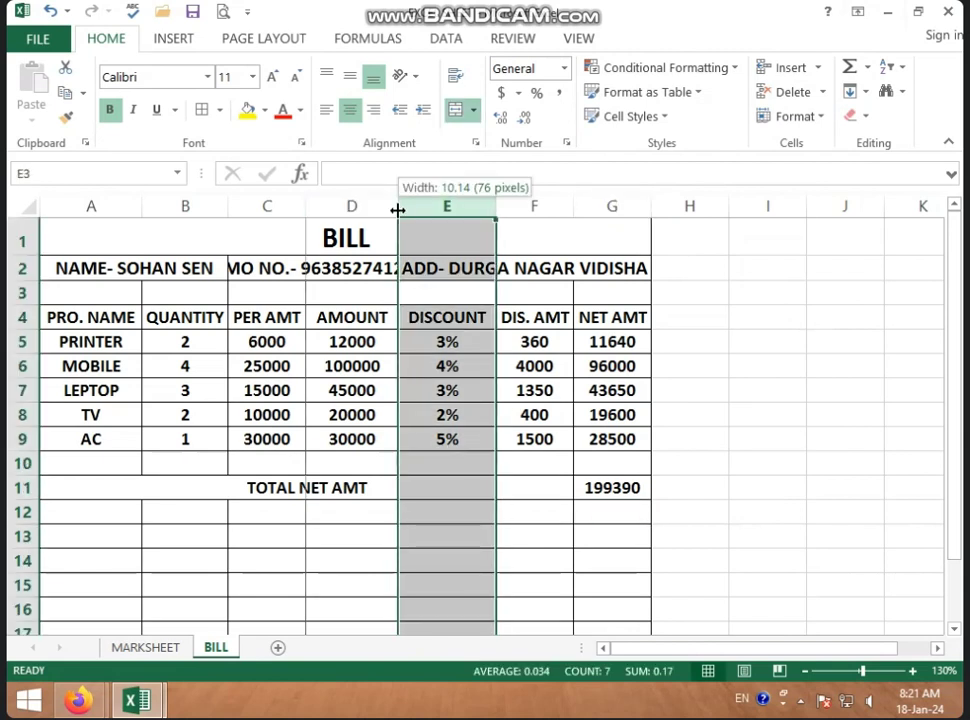
pyautogui.click(380, 364)
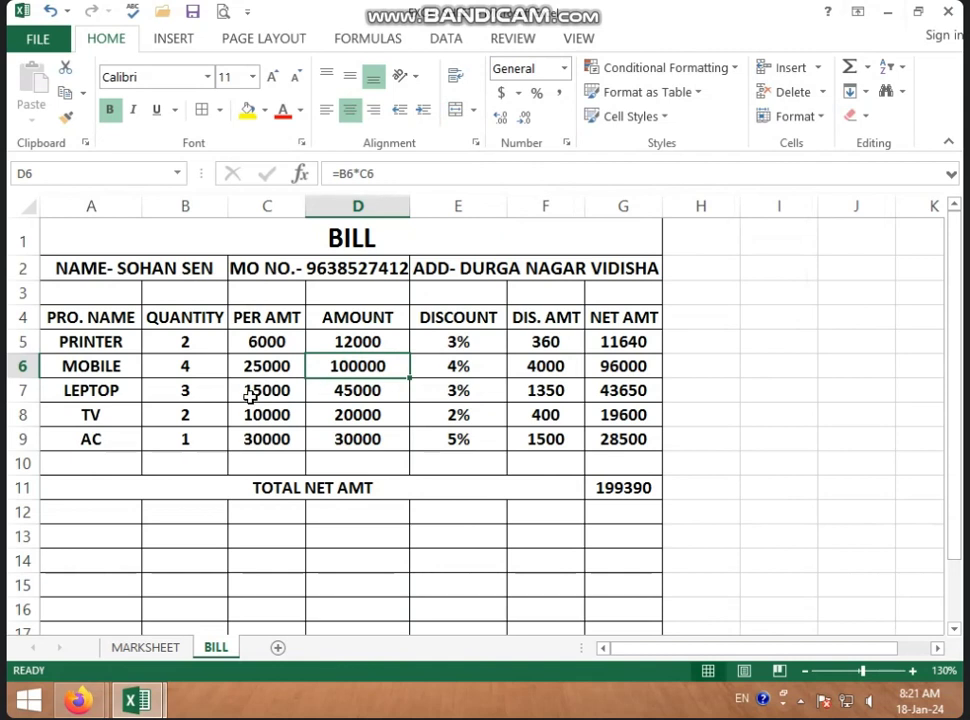
# - Set the PRINTER, AC and TV quantities to 3, 2 and 1, bringing the total to 223910
pyautogui.click(190, 345)
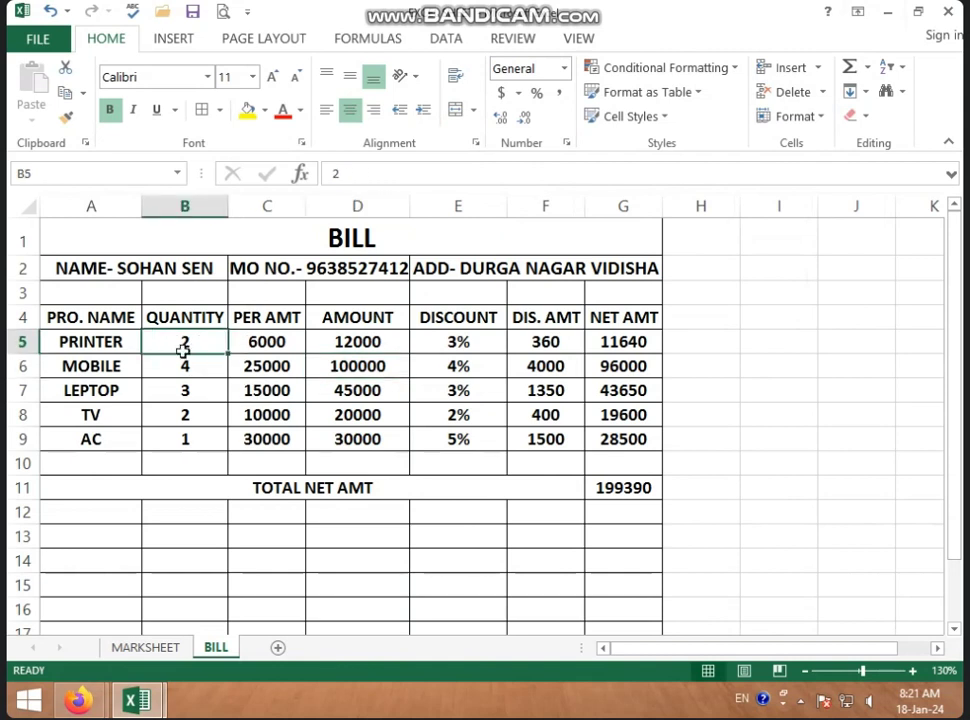
pyautogui.write('3')
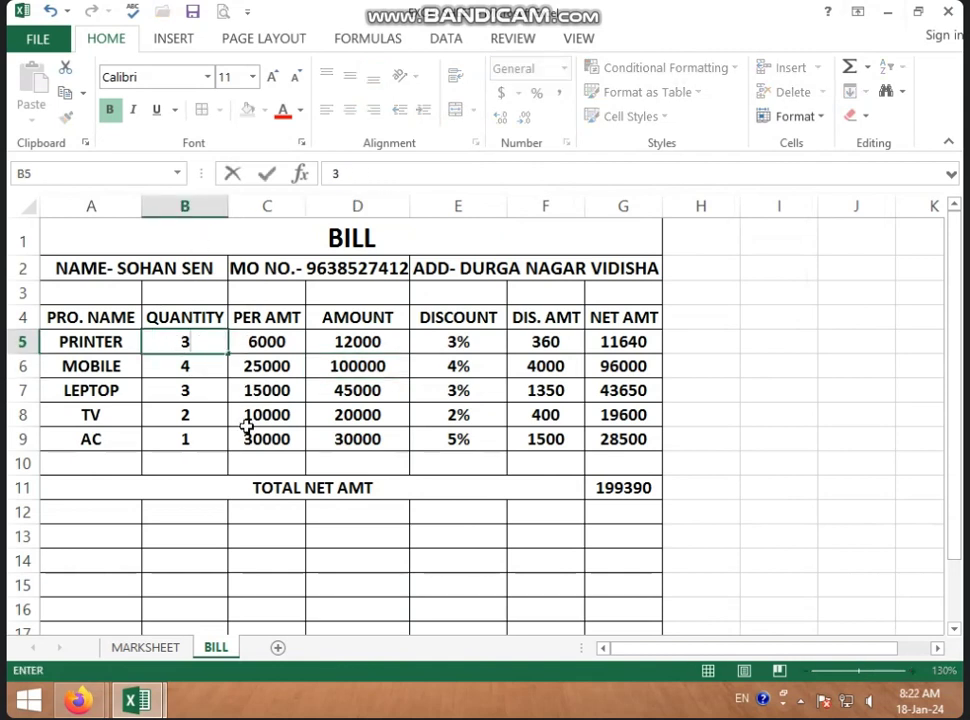
pyautogui.click(248, 436)
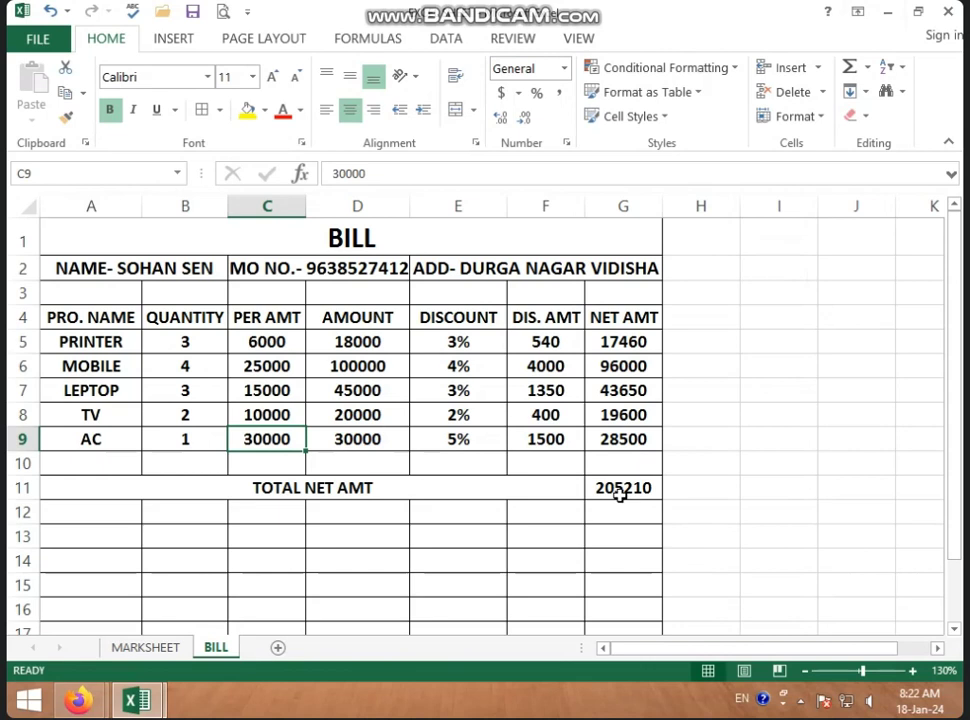
pyautogui.click(169, 441)
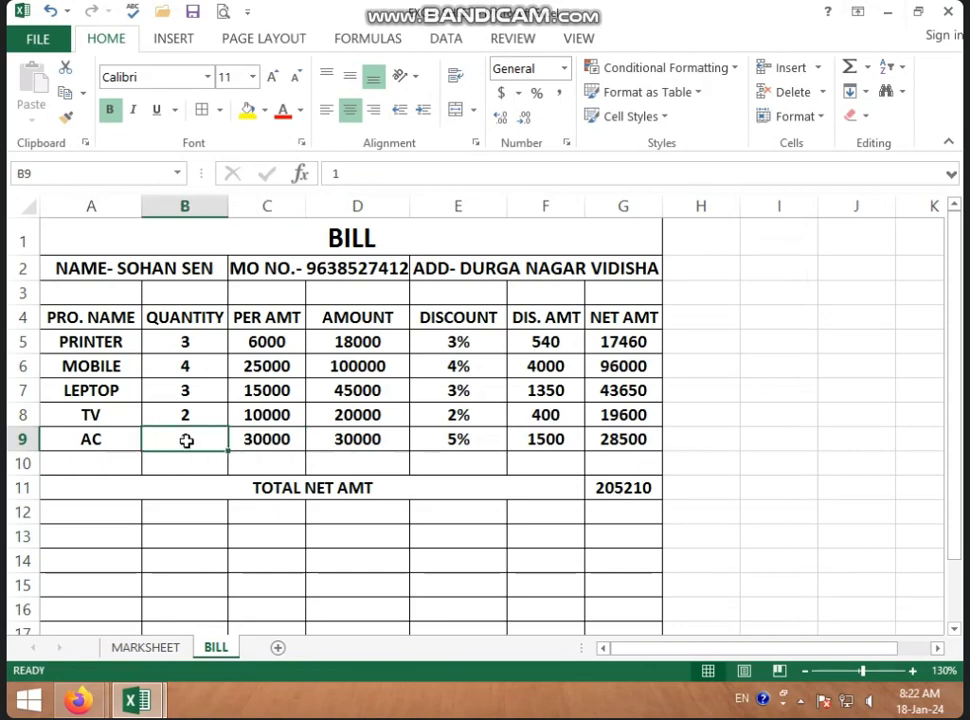
pyautogui.write('2')
pyautogui.click(263, 447)
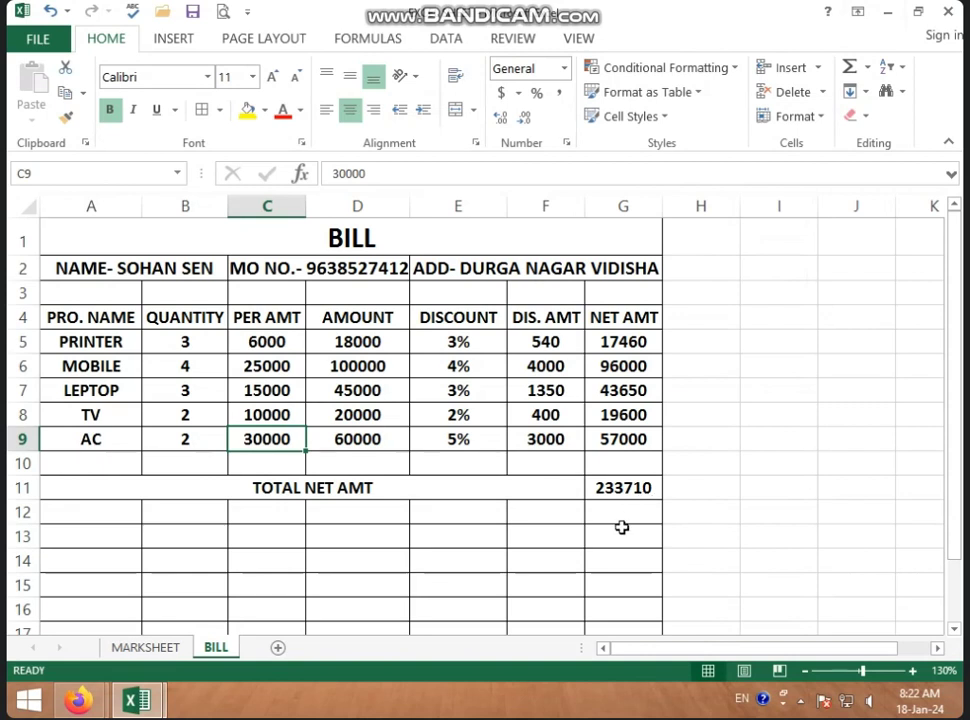
pyautogui.click(190, 421)
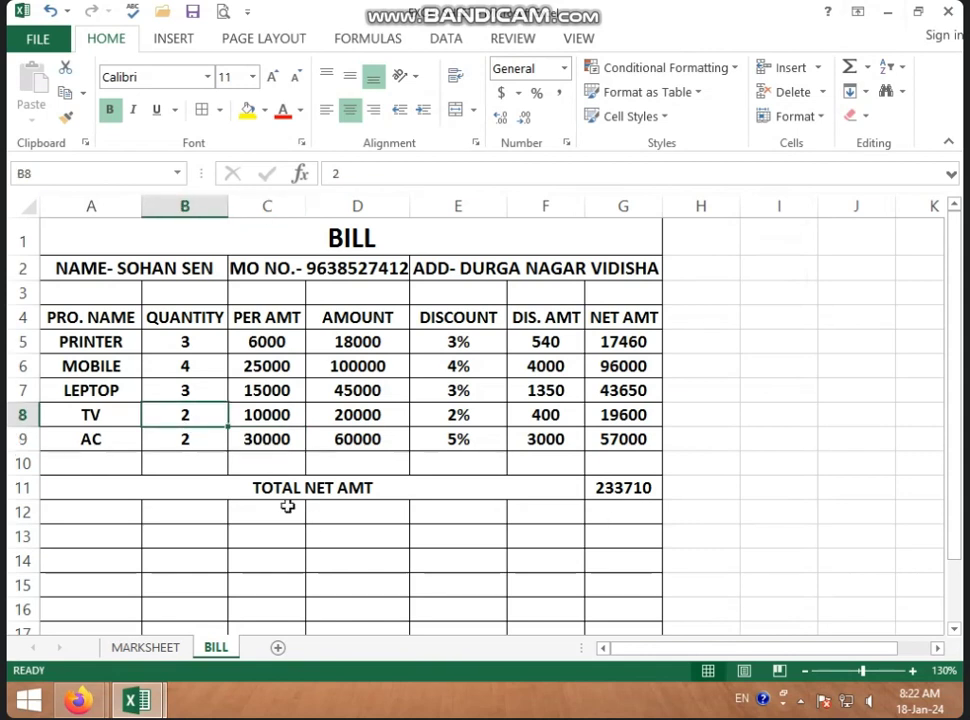
pyautogui.write('0')
pyautogui.click(297, 561)
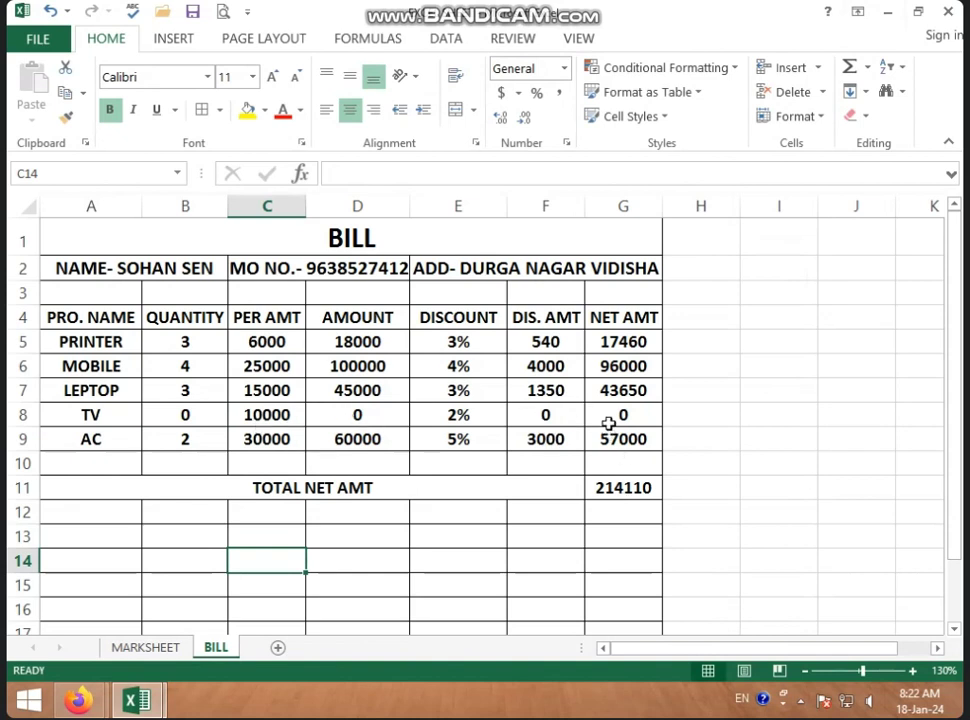
pyautogui.click(192, 422)
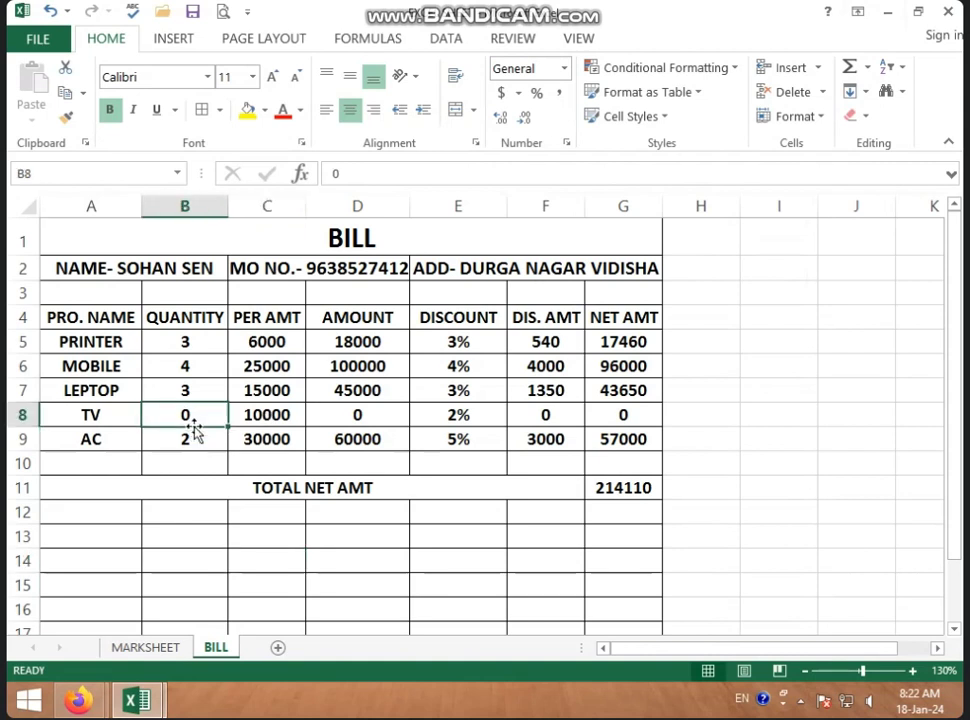
pyautogui.write('1')
pyautogui.click(266, 511)
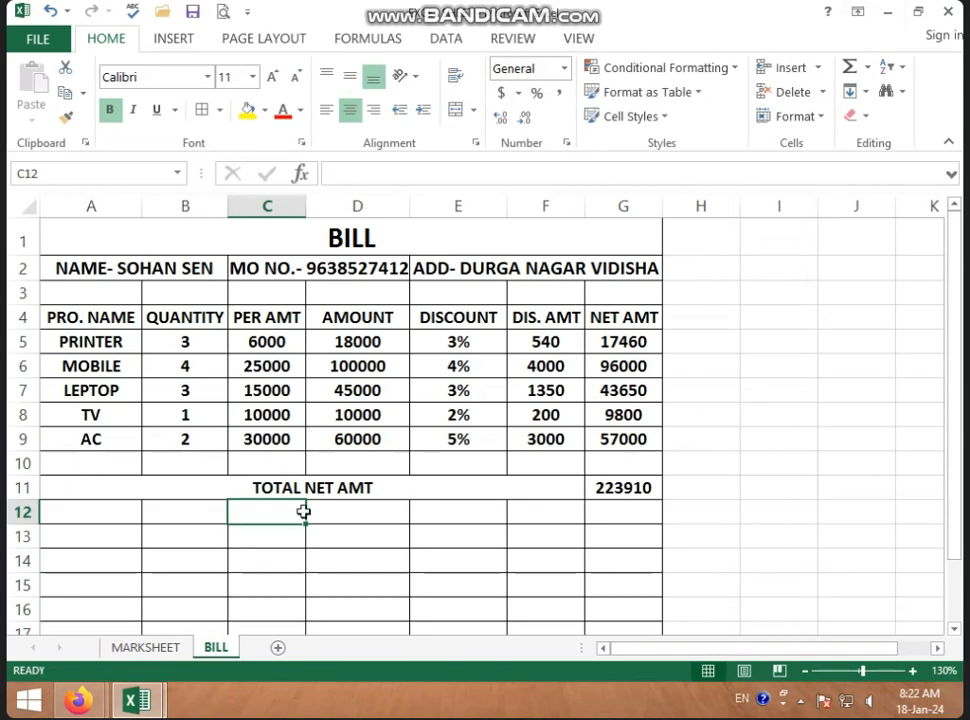
# - Merge A13:B13 and label it GST
pyautogui.moveTo(119, 537); pyautogui.dragTo(185, 537)
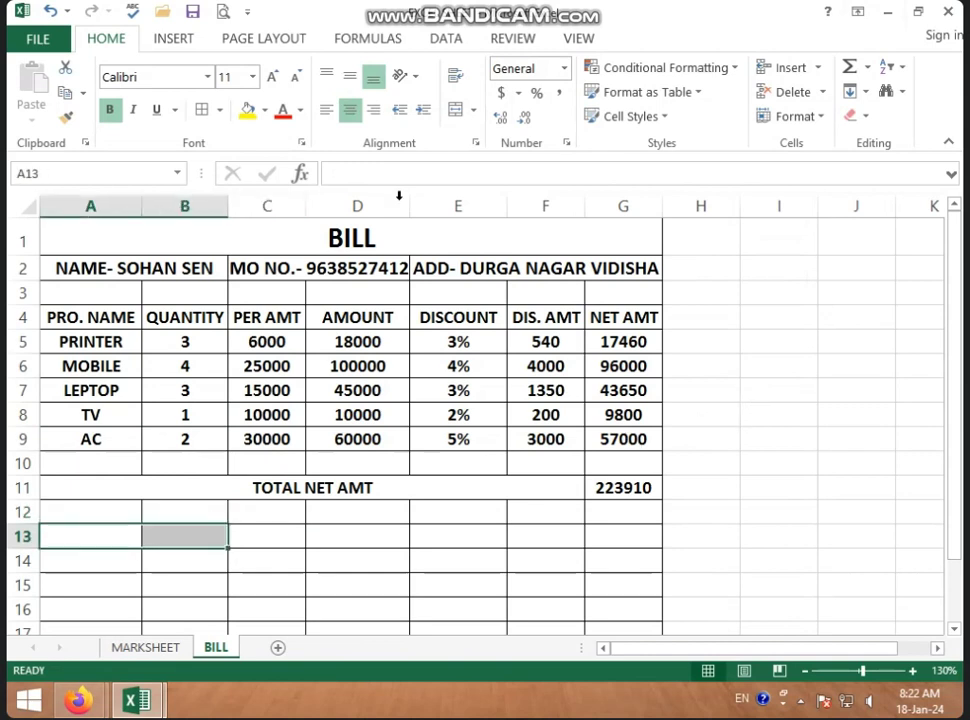
pyautogui.click(461, 108)
pyautogui.click(392, 539)
pyautogui.click(162, 541)
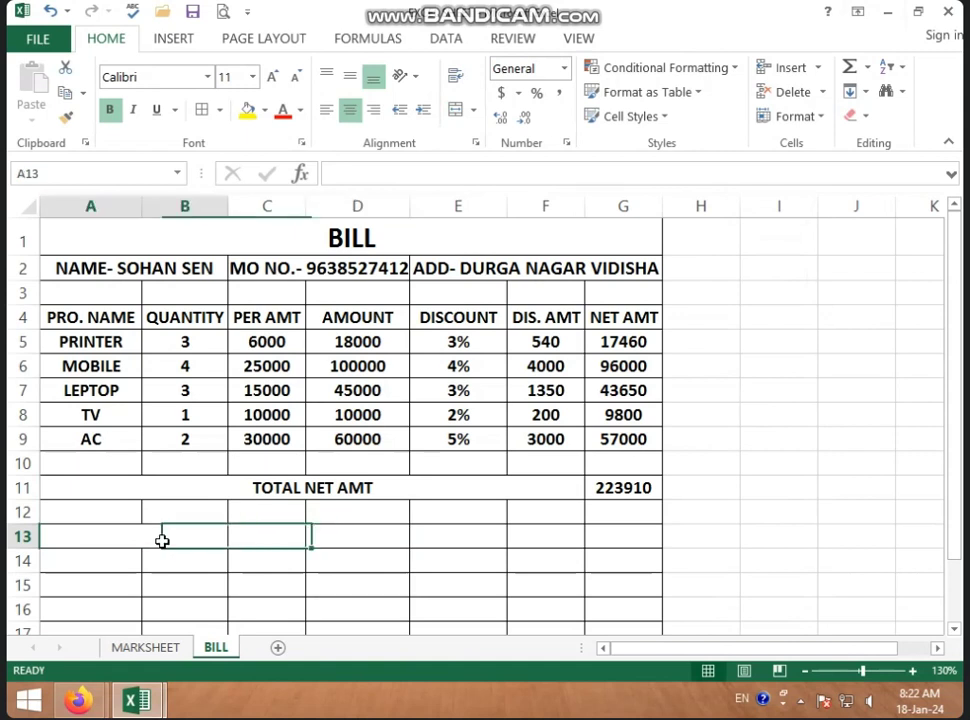
pyautogui.write('GS')
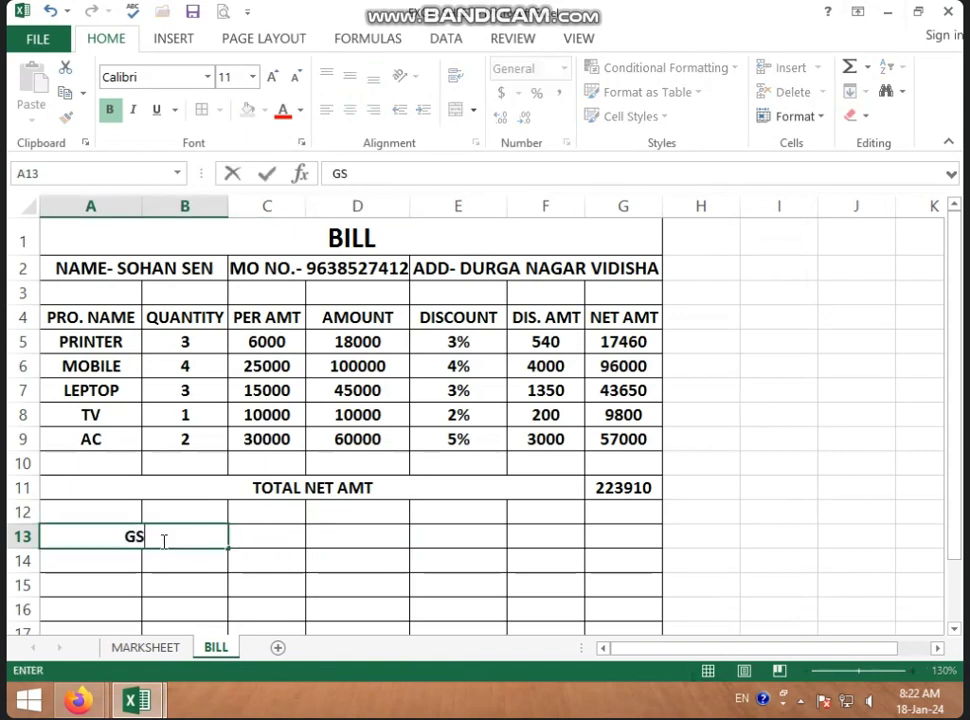
pyautogui.write('T')
pyautogui.click(308, 541)
# - Merge C13:D13 and enter the 9% GST rate
pyautogui.moveTo(280, 539); pyautogui.dragTo(360, 539)
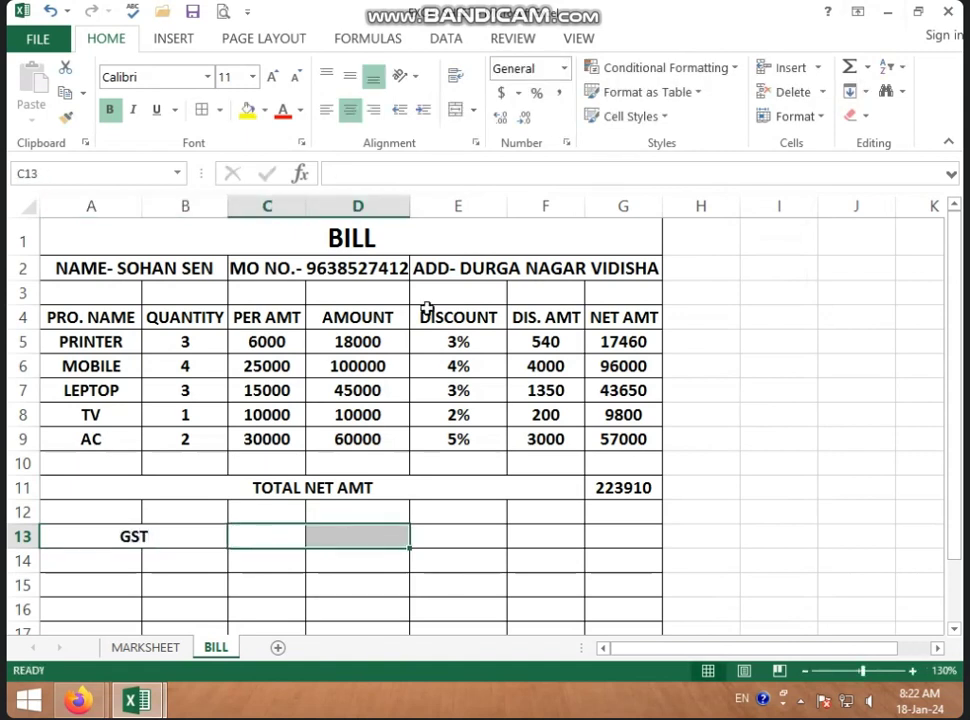
pyautogui.click(452, 110)
pyautogui.click(480, 490)
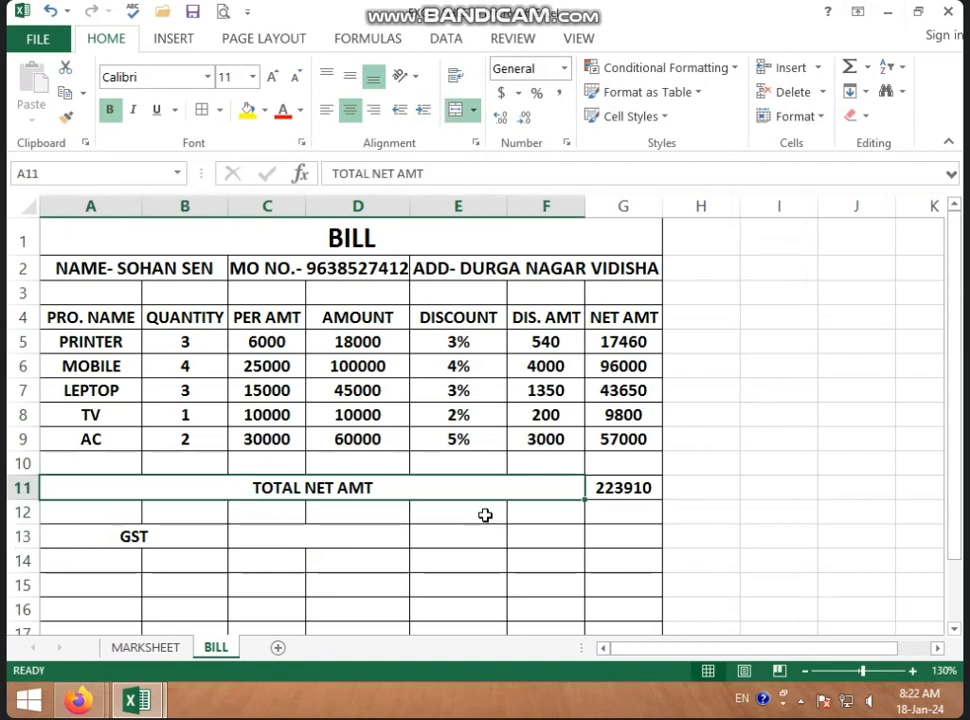
pyautogui.click(359, 541)
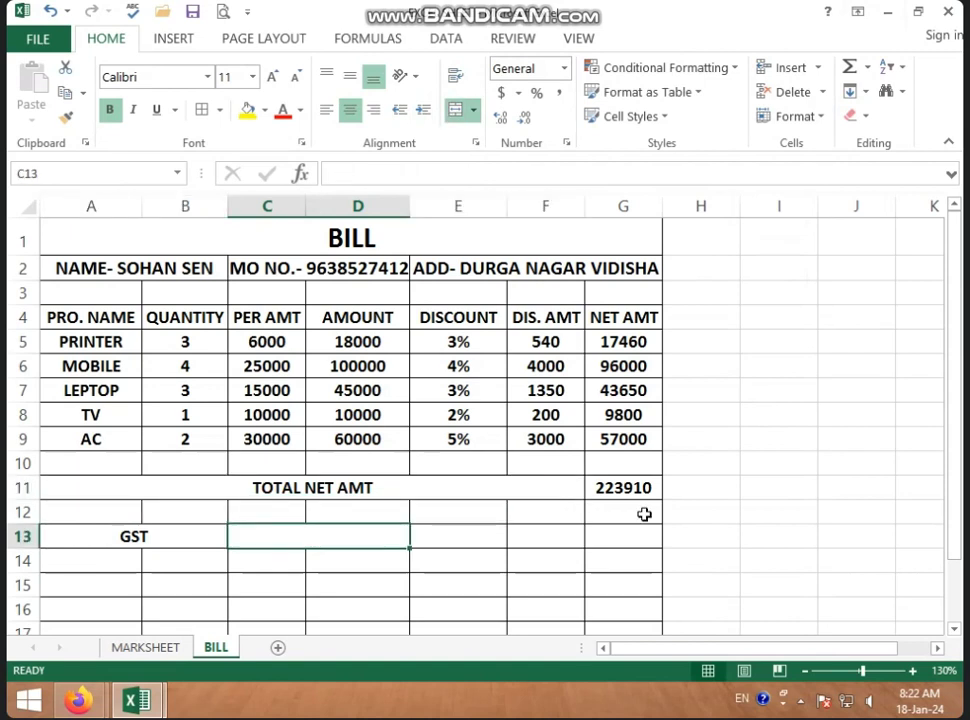
pyautogui.write('9')
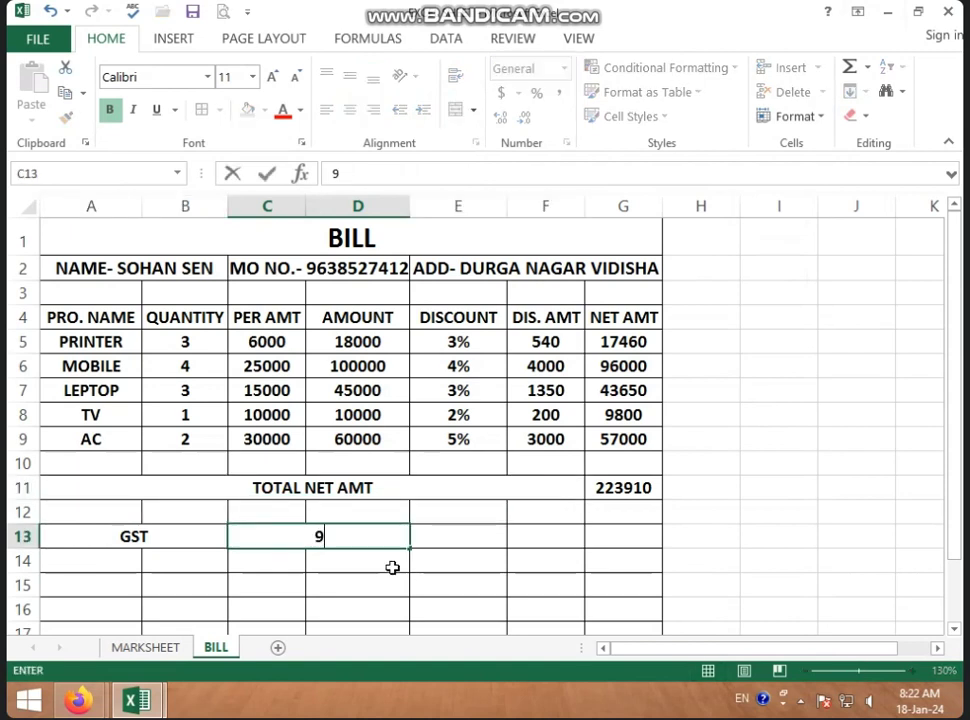
pyautogui.write('%')
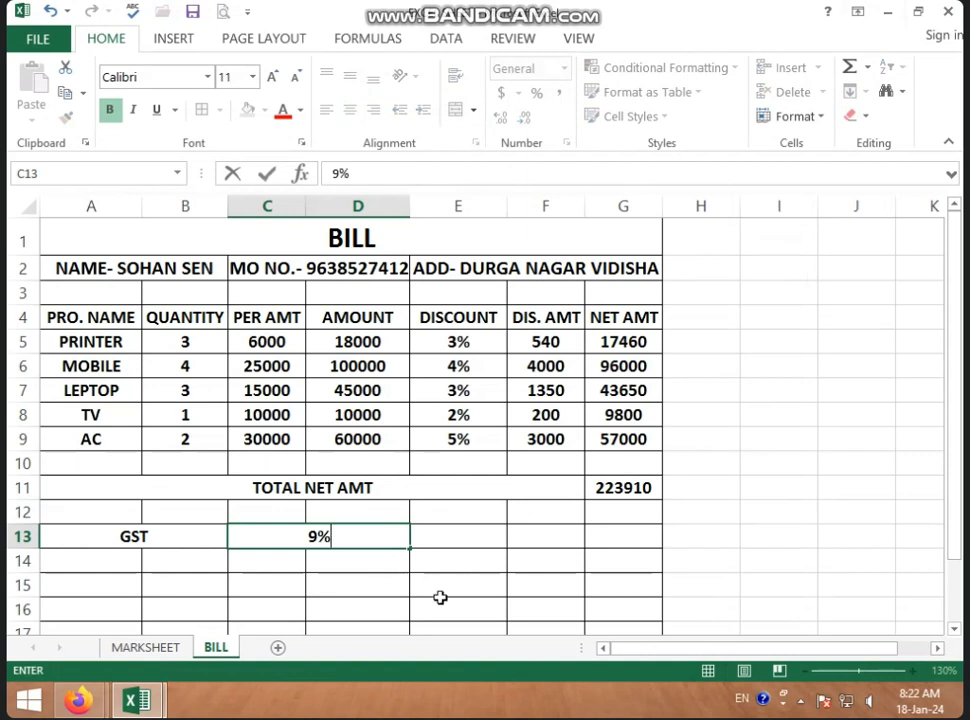
pyautogui.click(443, 604)
# - Enter =G11*C13 in G13 and round the GST amount to 20152
pyautogui.click(609, 535)
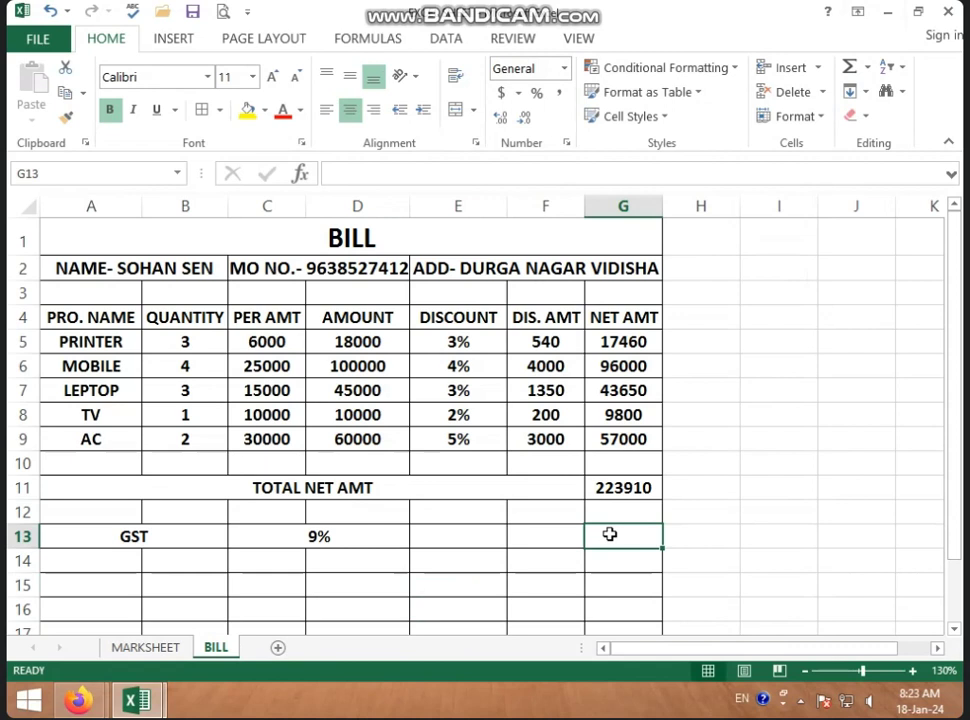
pyautogui.write('=')
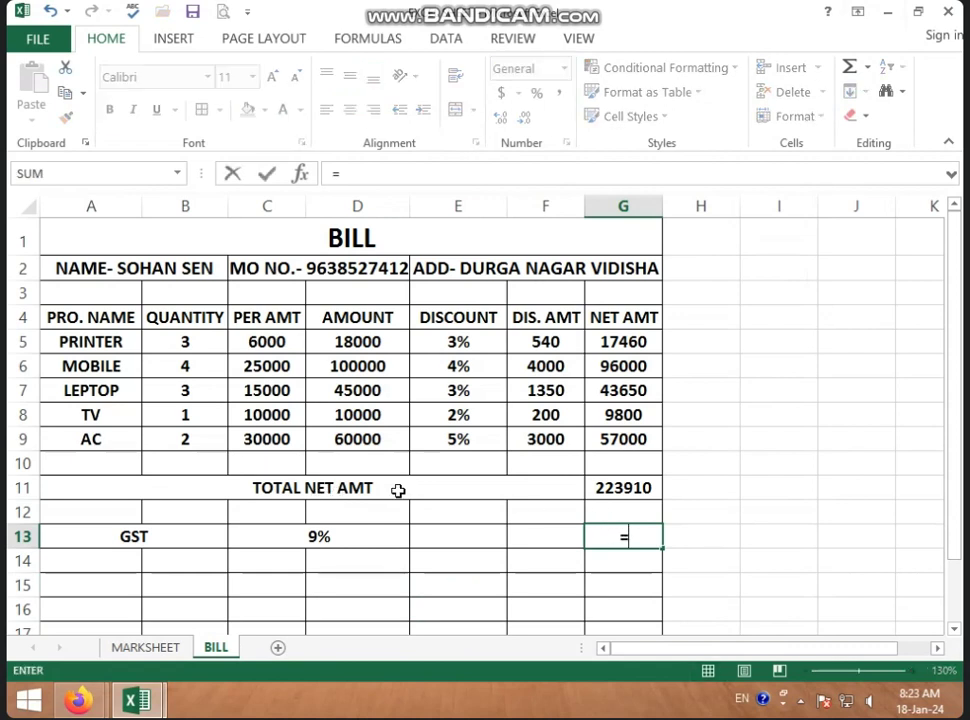
pyautogui.click(613, 492)
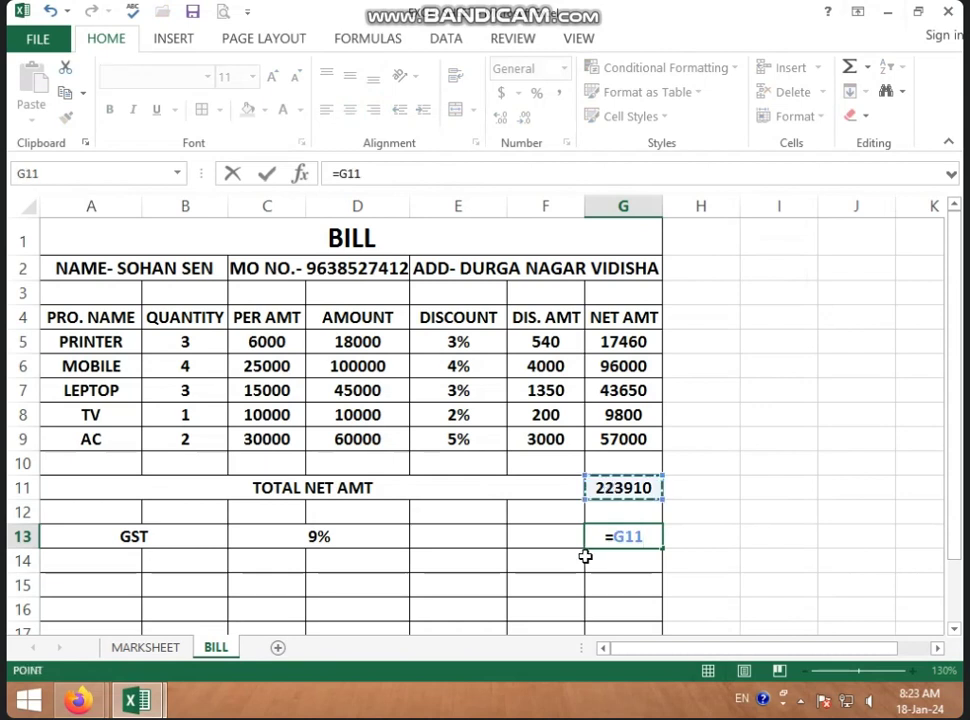
pyautogui.write('*')
pyautogui.click(329, 538)
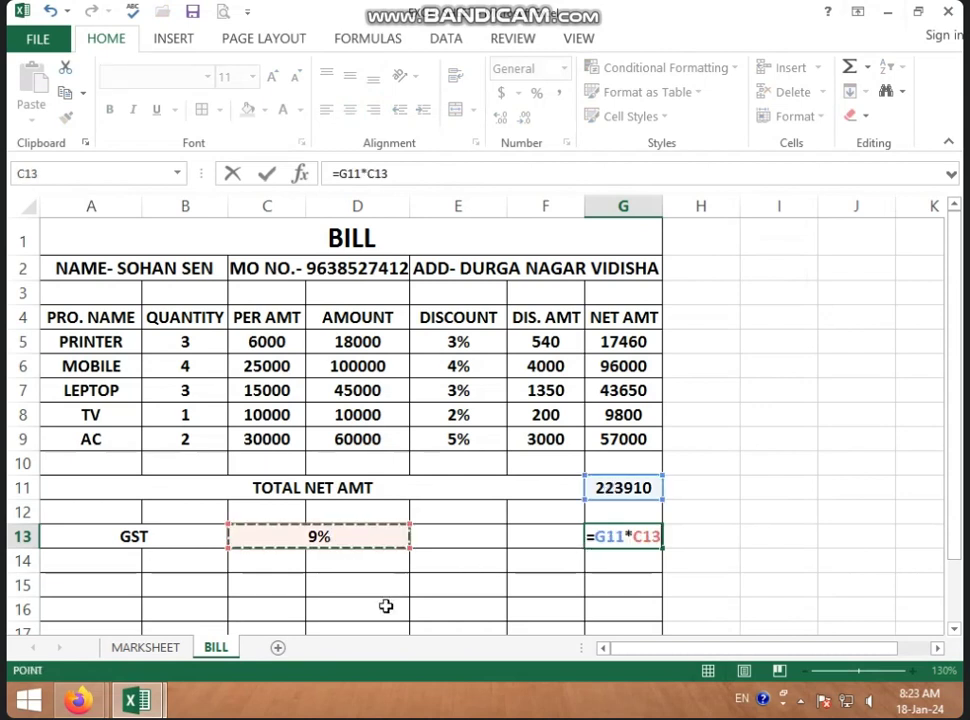
pyautogui.press('Return')
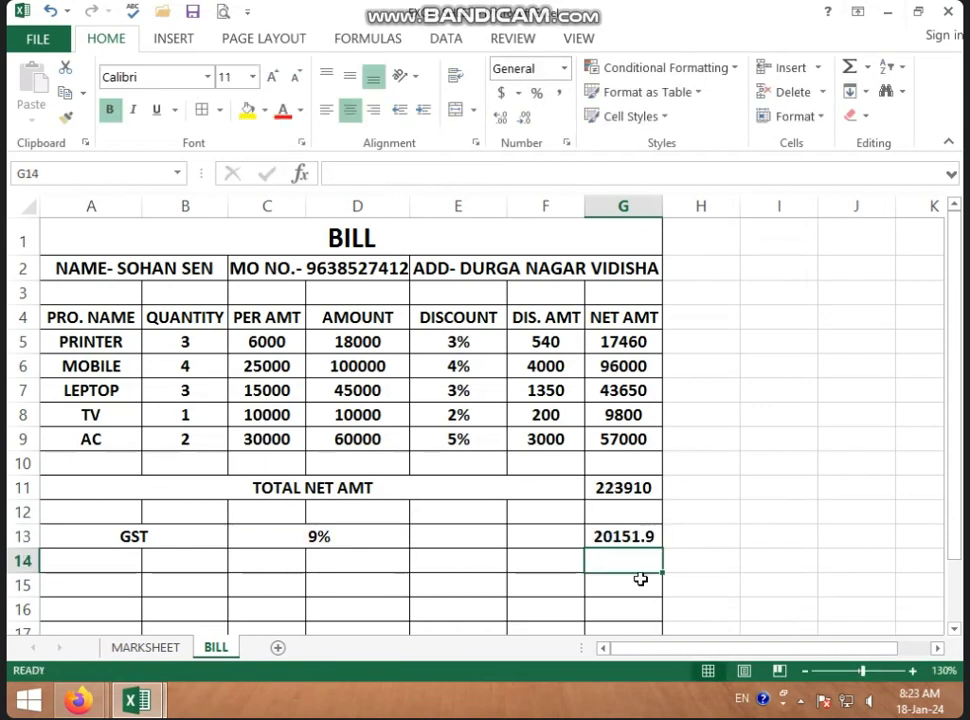
pyautogui.click(645, 538)
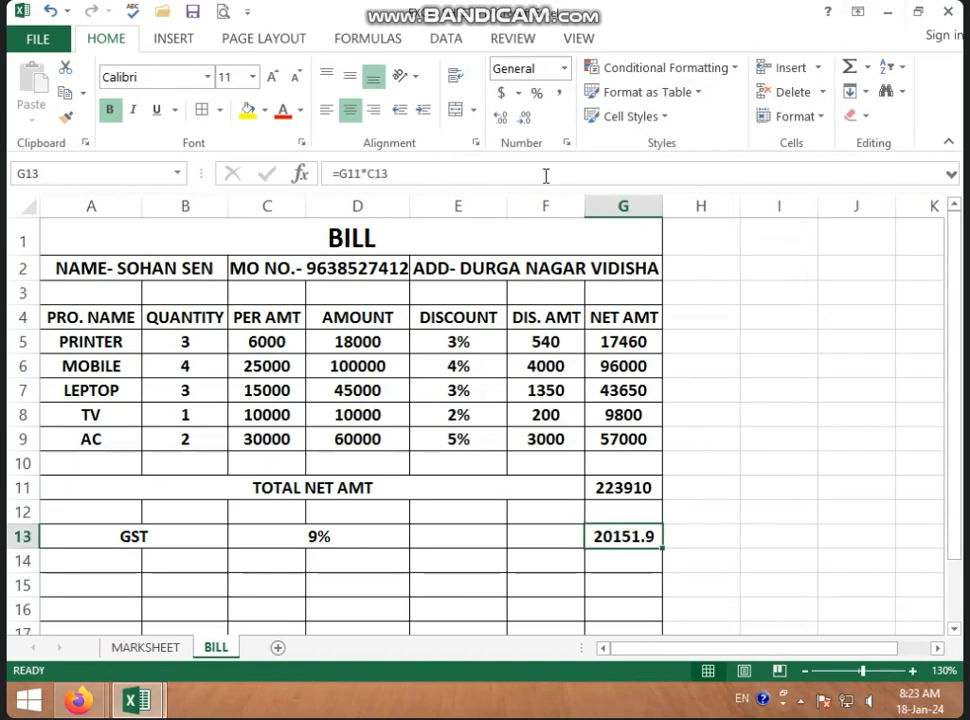
pyautogui.click(525, 119)
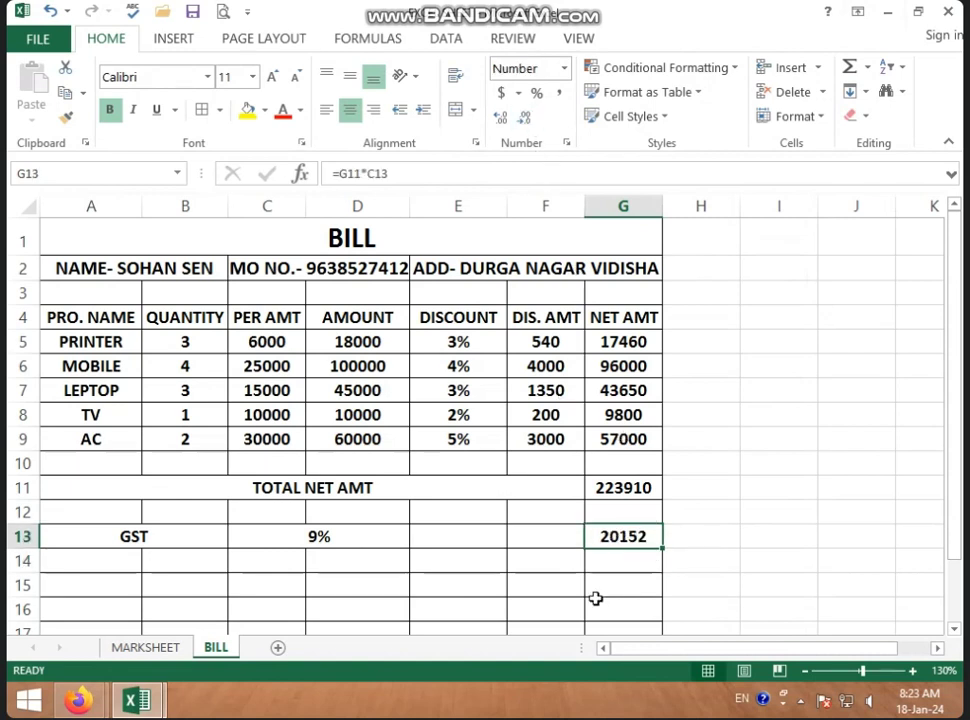
pyautogui.moveTo(118, 595); pyautogui.dragTo(520, 587)
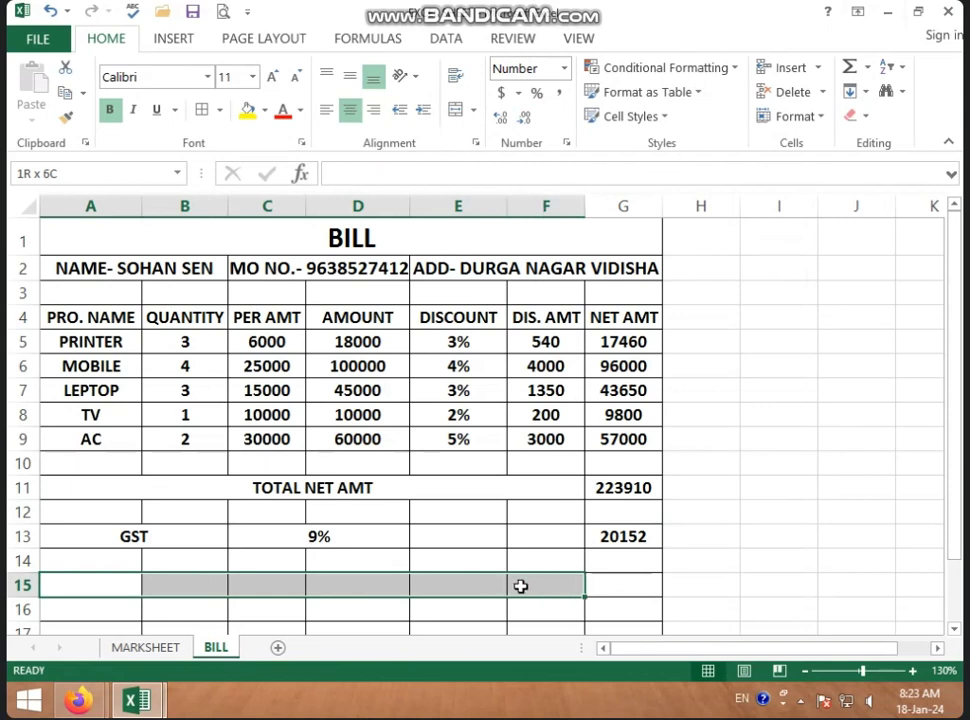
# - Merge A15:F15, A14:B14 and C14:D14 into single cells
pyautogui.click(458, 110)
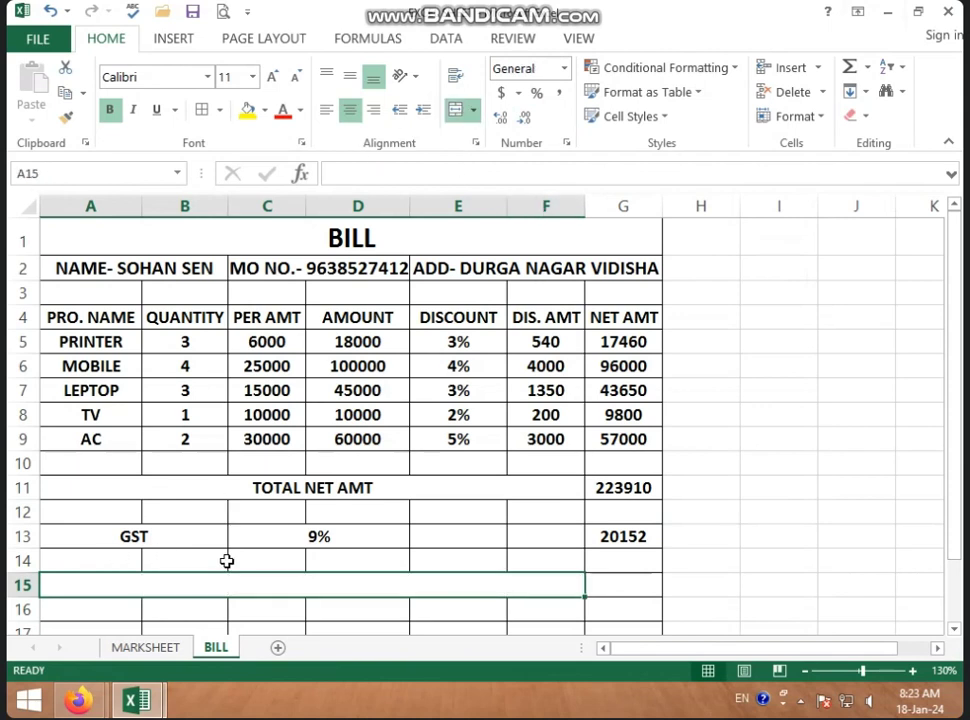
pyautogui.moveTo(115, 560); pyautogui.dragTo(160, 560)
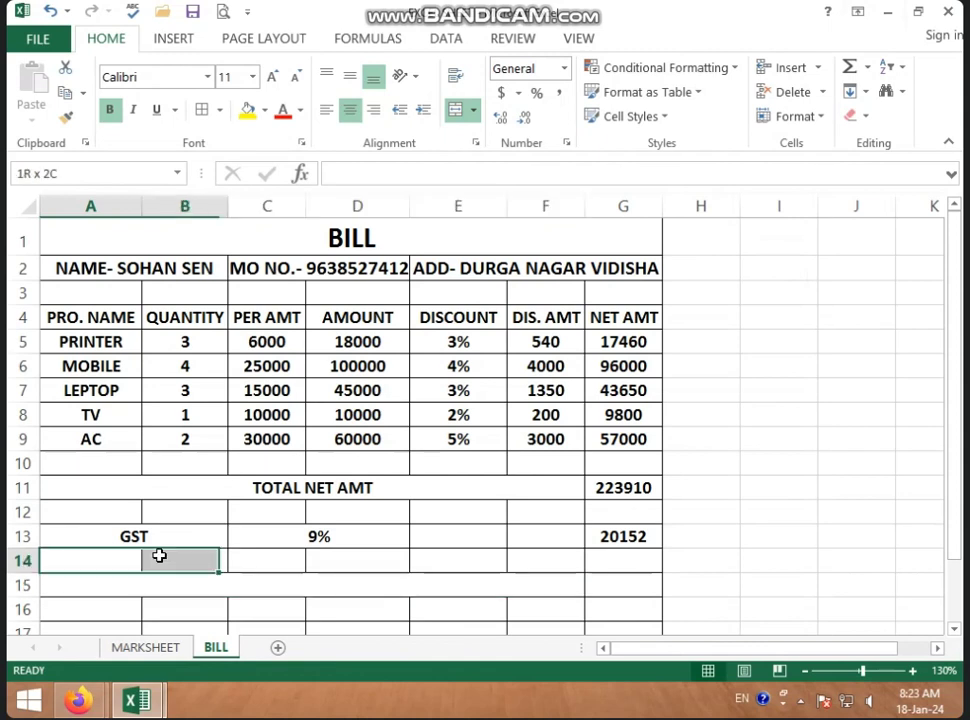
pyautogui.click(460, 117)
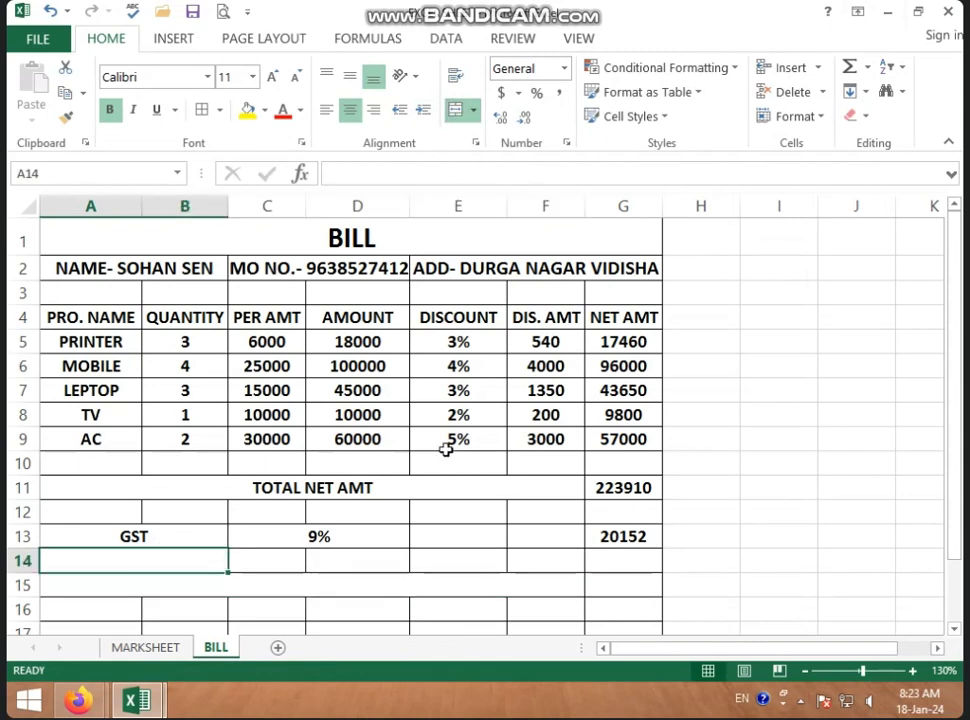
pyautogui.click(317, 563)
pyautogui.moveTo(317, 563); pyautogui.dragTo(360, 562)
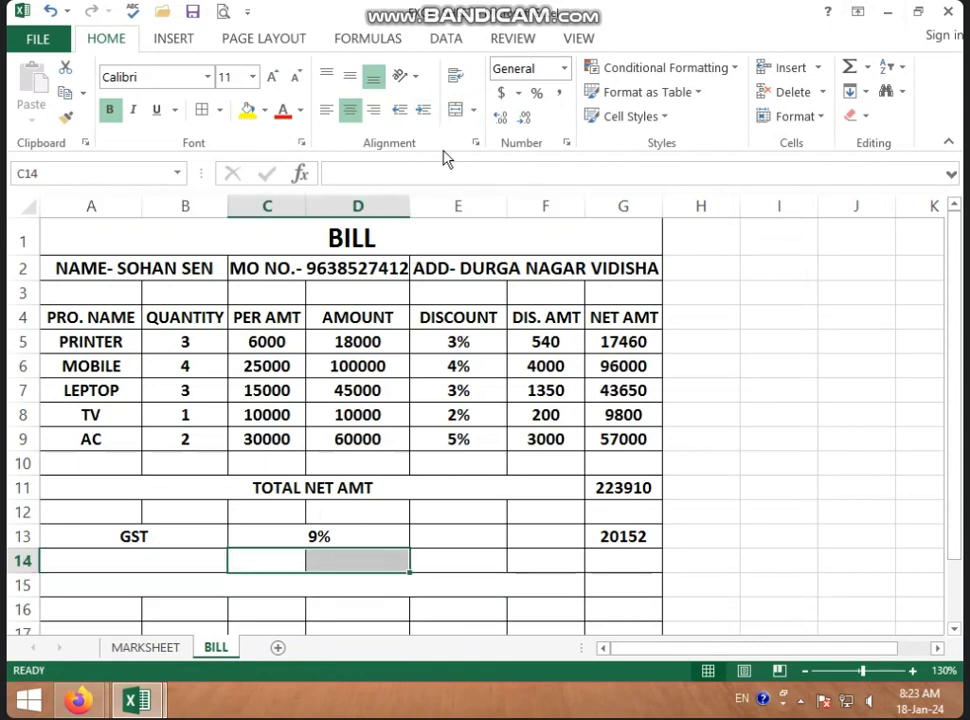
pyautogui.click(458, 112)
# - Label row 14 CGST with an 8% rate
pyautogui.click(190, 556)
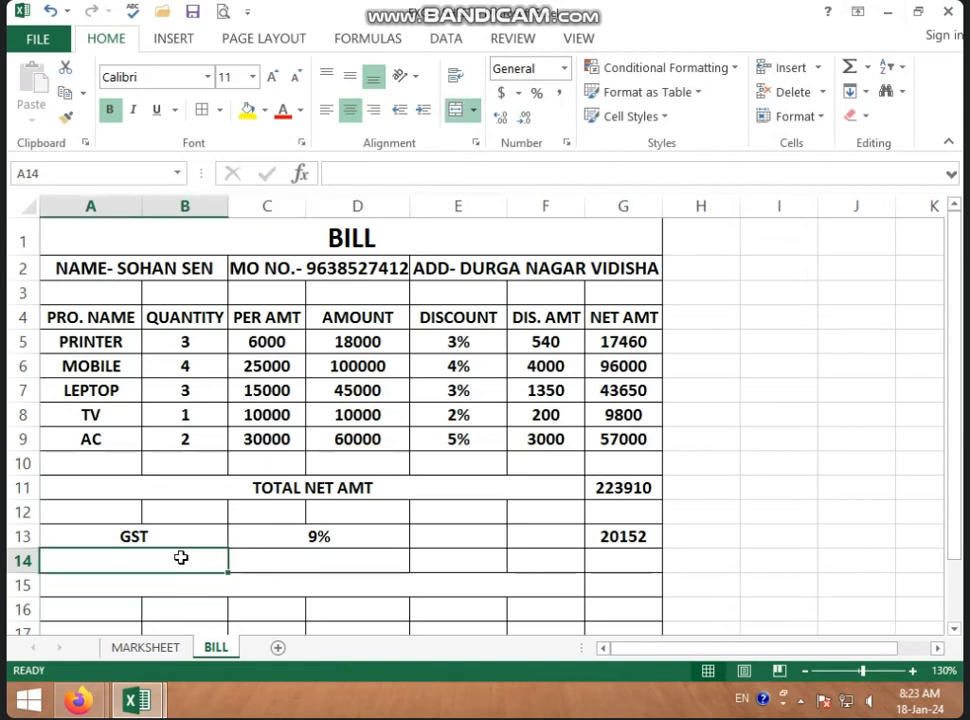
pyautogui.write('C')
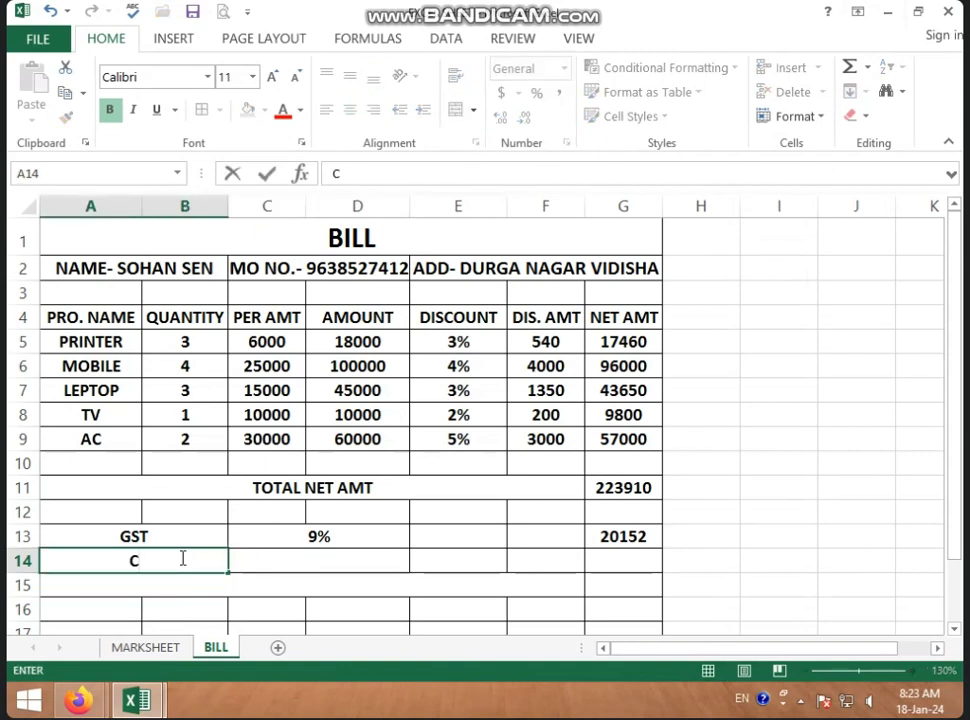
pyautogui.write('S')
pyautogui.write('T')
pyautogui.click(291, 562)
pyautogui.write('8')
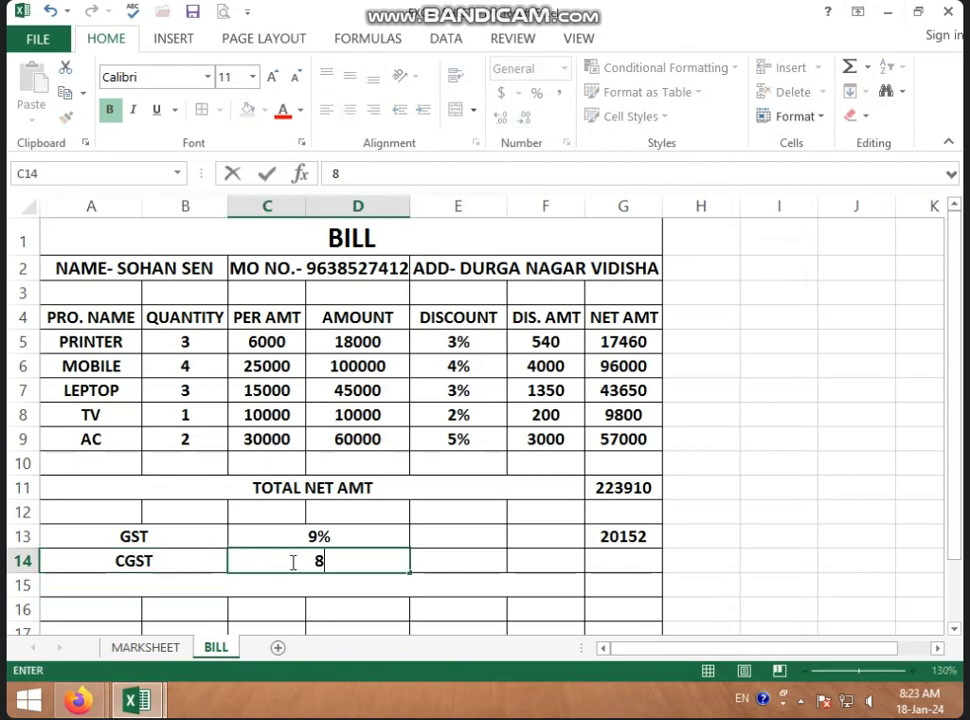
pyautogui.write('%')
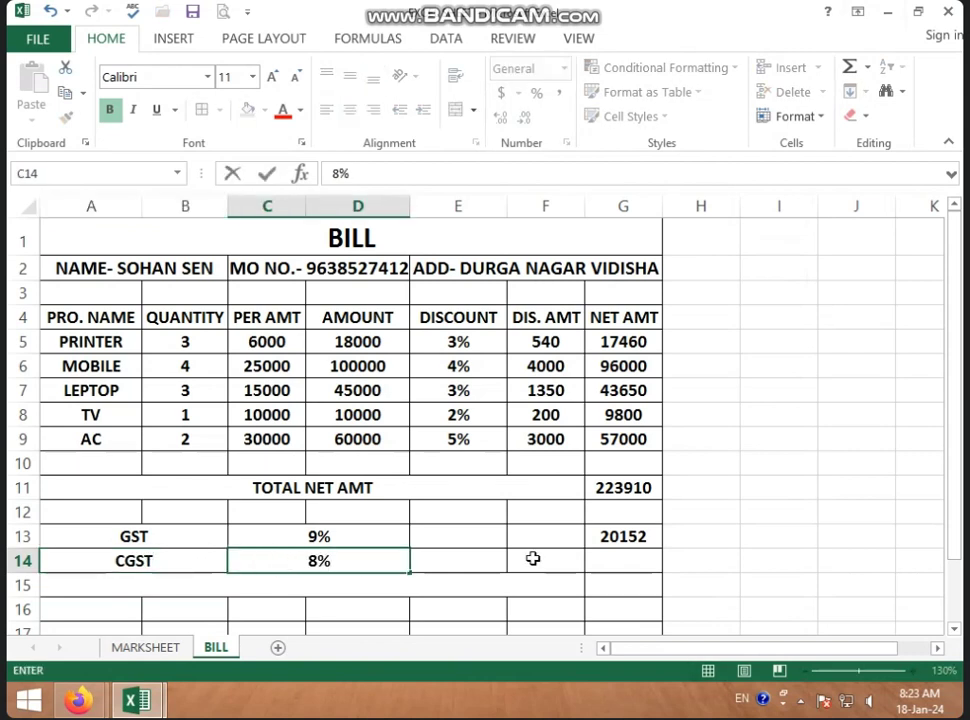
# - Enter =G11*C14 in G14 and round the CGST amount to 17913
pyautogui.click(613, 556)
pyautogui.write('=')
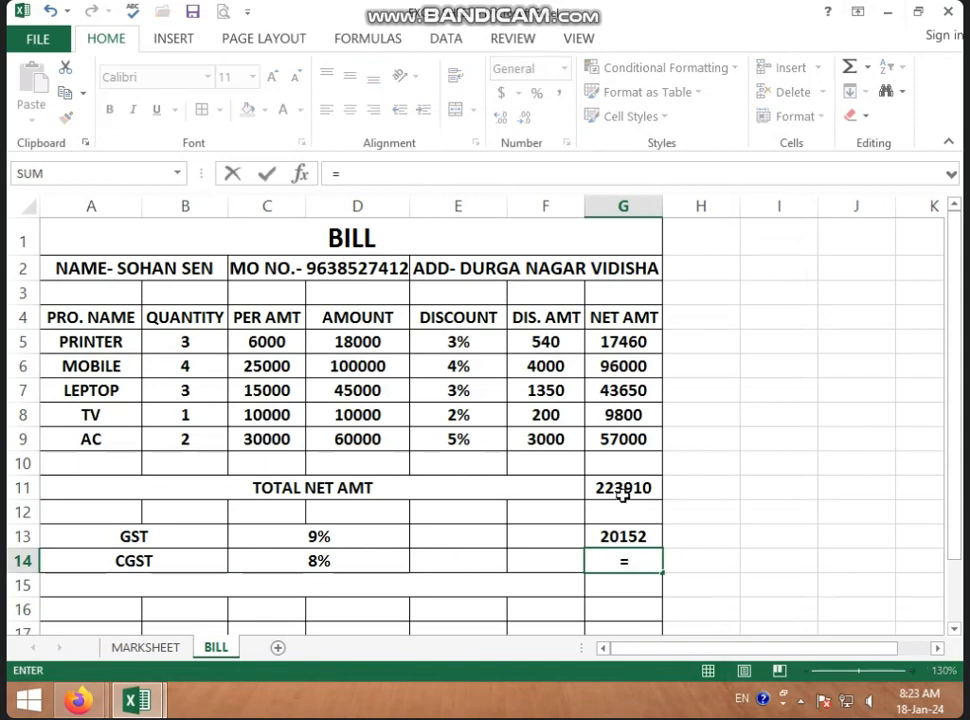
pyautogui.click(622, 493)
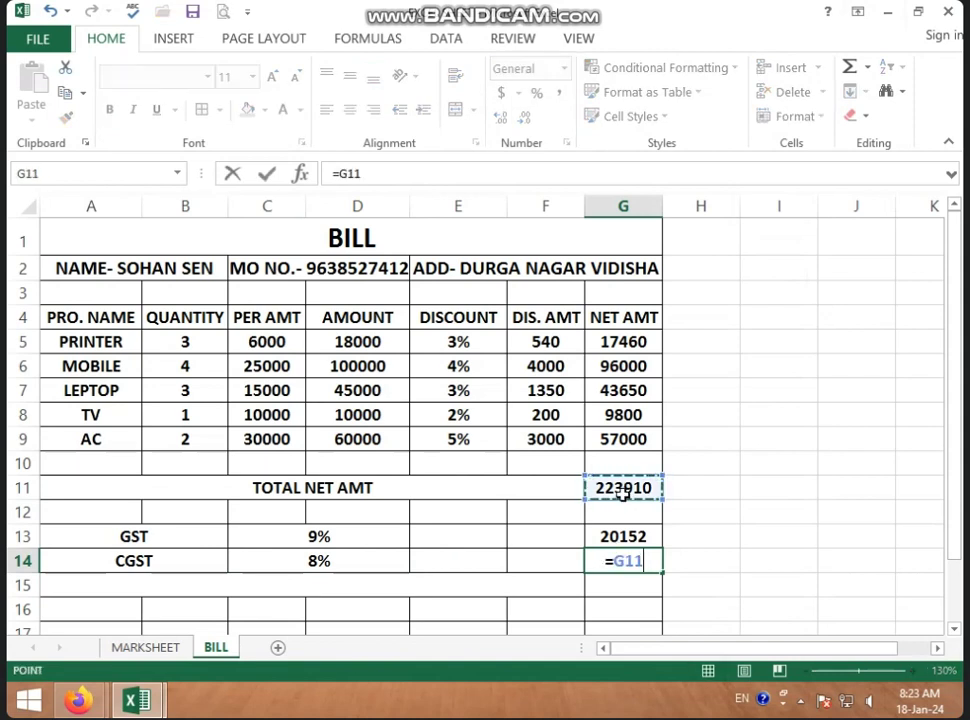
pyautogui.write('*')
pyautogui.click(368, 561)
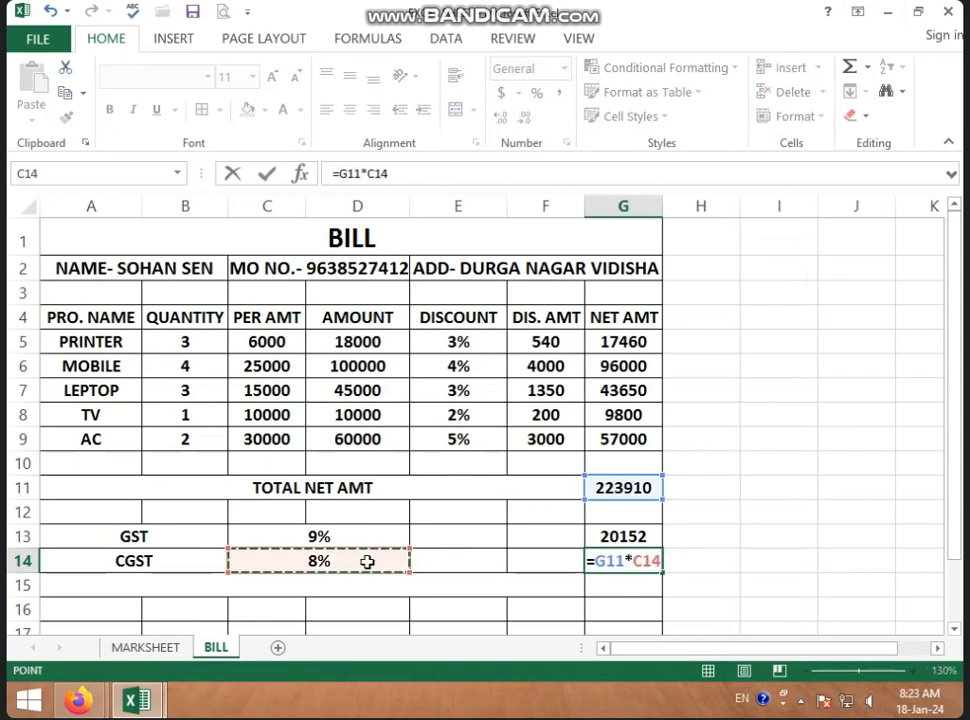
pyautogui.press('Return')
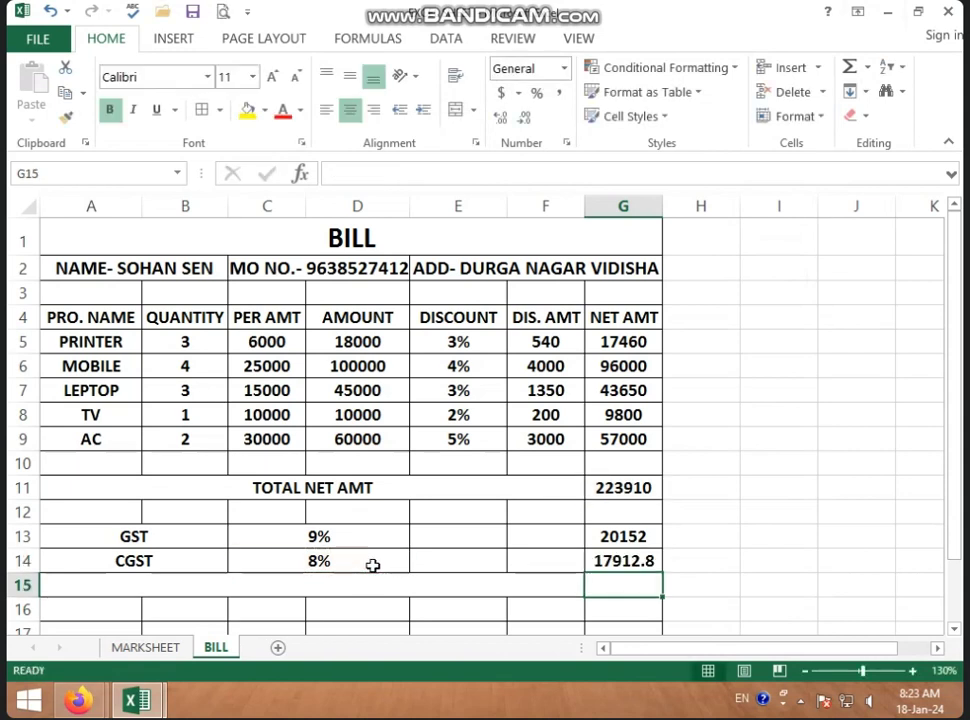
pyautogui.click(629, 560)
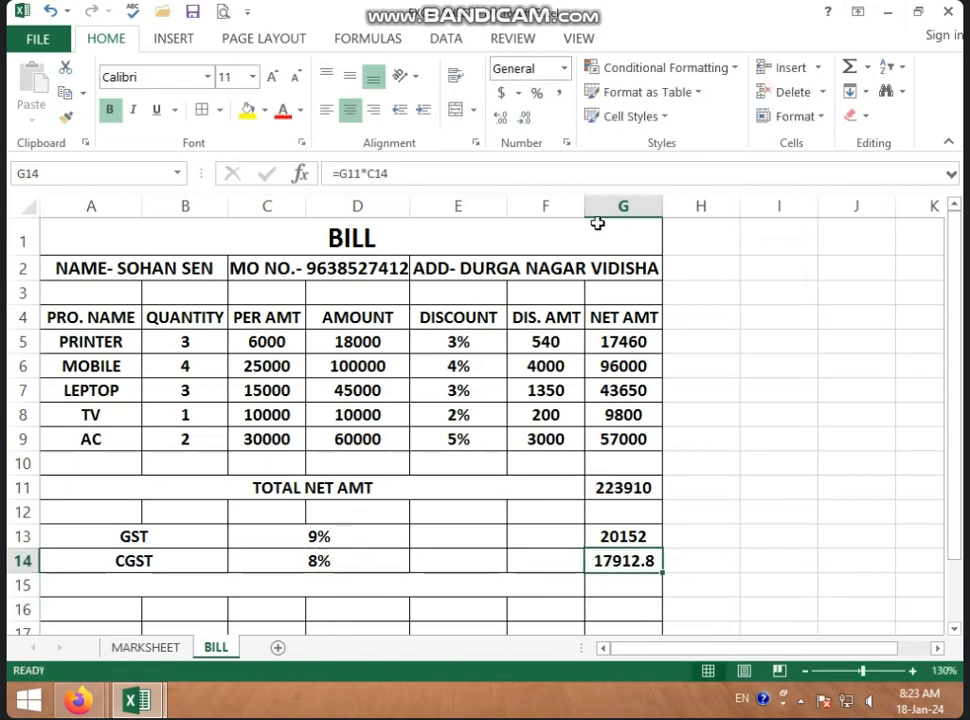
pyautogui.click(527, 119)
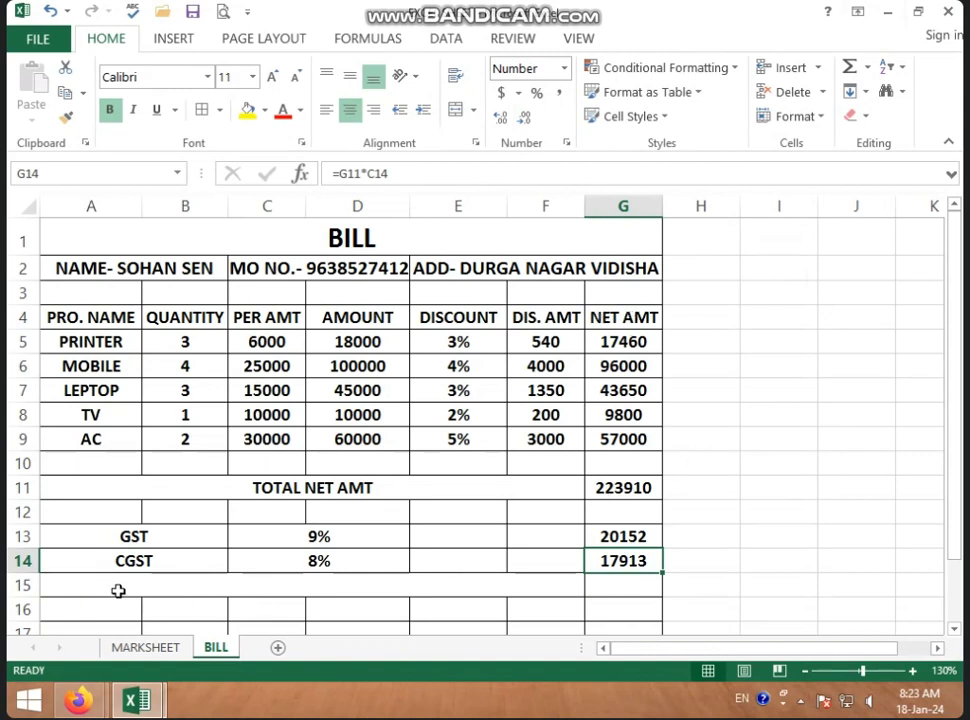
pyautogui.click(85, 589)
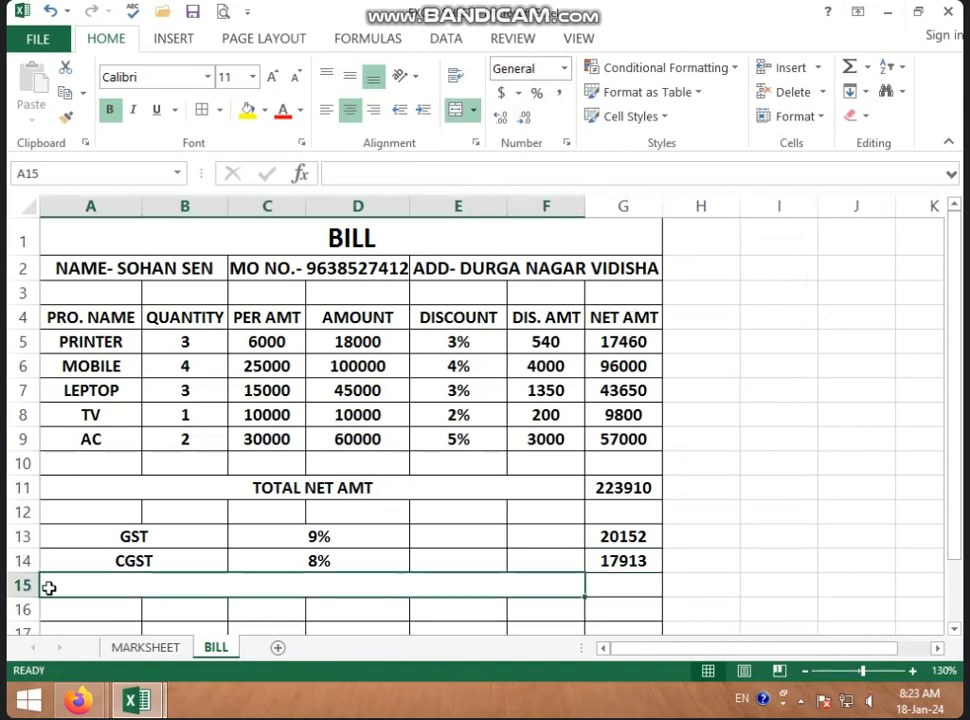
# - Unmerge A15:F15 and merge A16:F16 into one centred cell
pyautogui.click(452, 117)
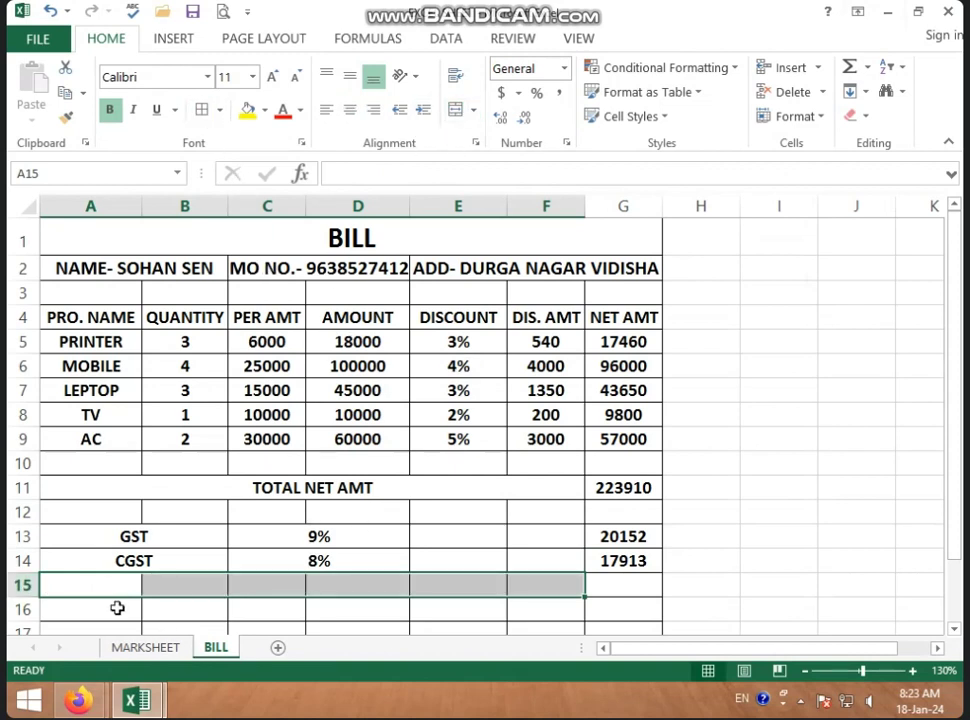
pyautogui.moveTo(115, 607); pyautogui.dragTo(541, 603)
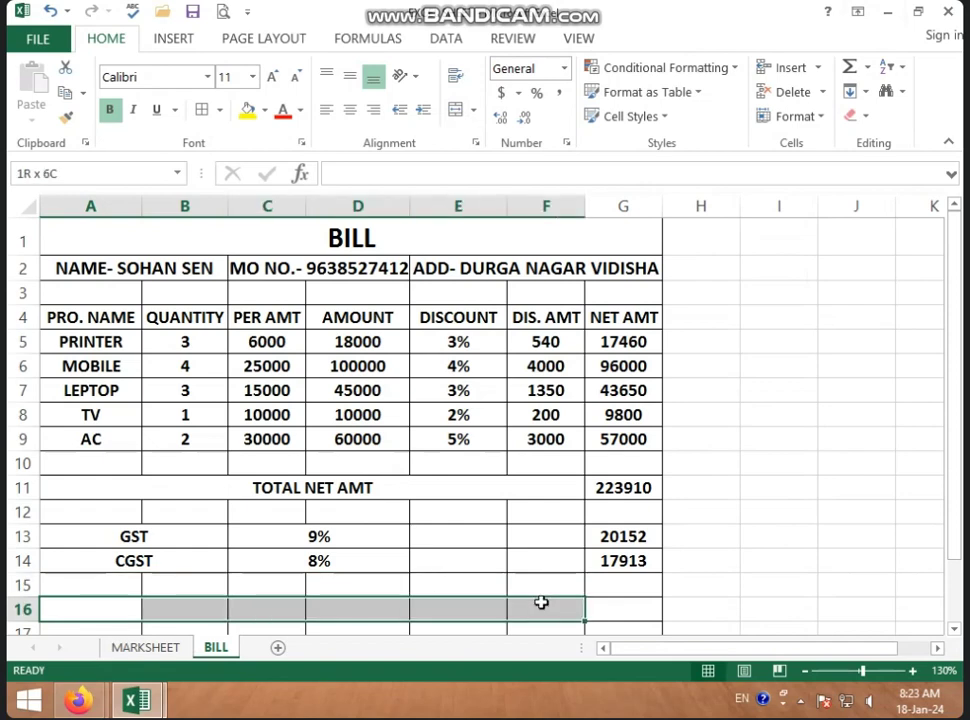
pyautogui.click(457, 111)
pyautogui.scroll(-1, 570, 560)
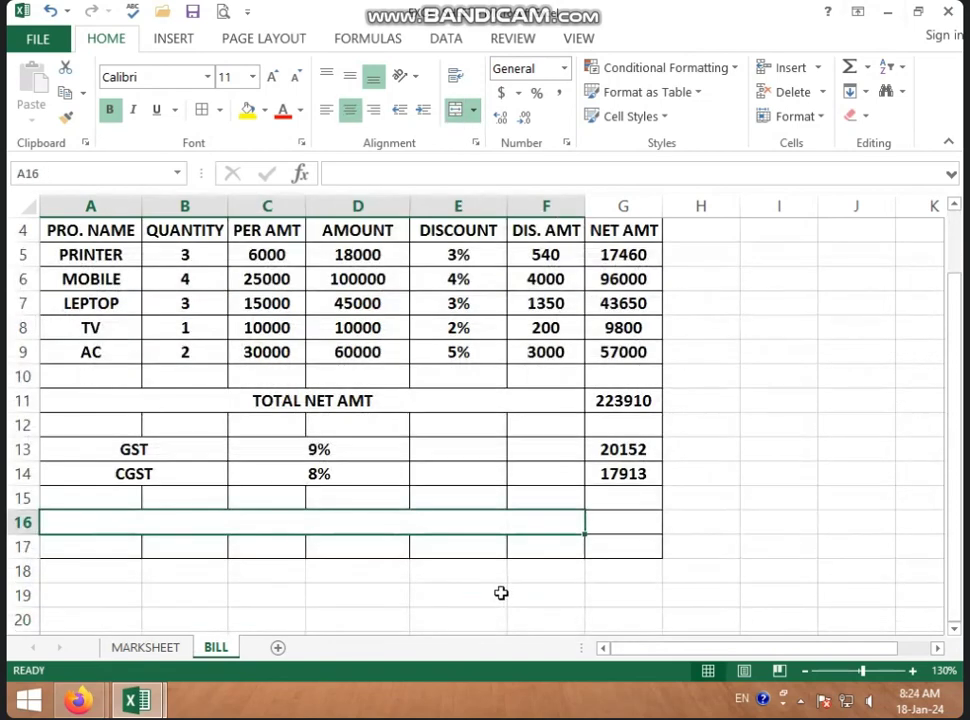
# - Type the label TOTAL NET AMT WITH ALL TAX into the merged row 16 cell
pyautogui.write('TOTAL')
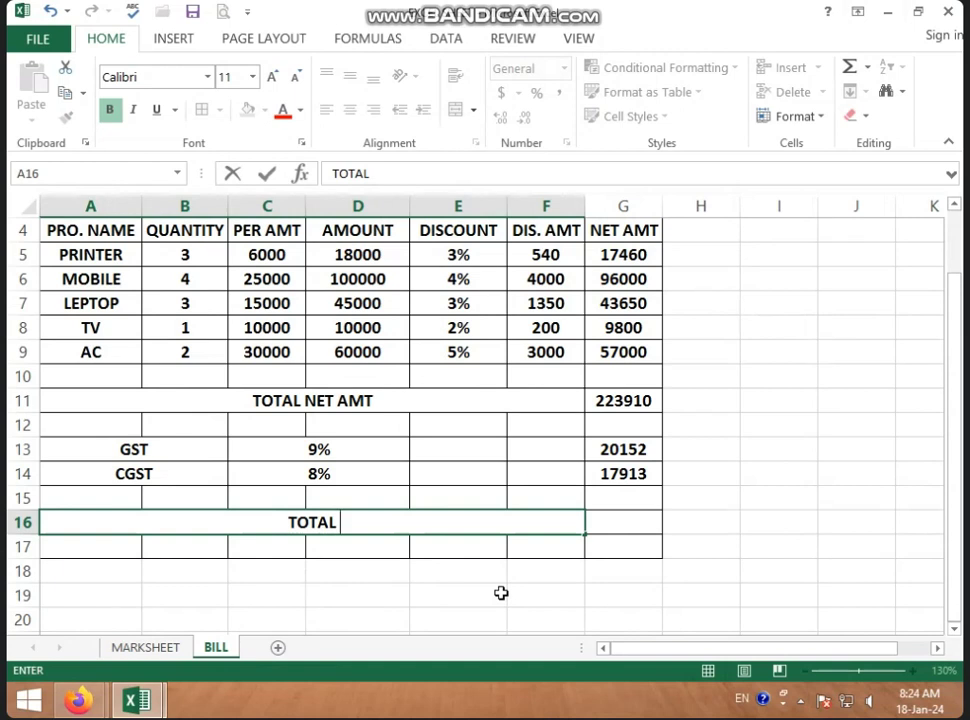
pyautogui.write('NET A')
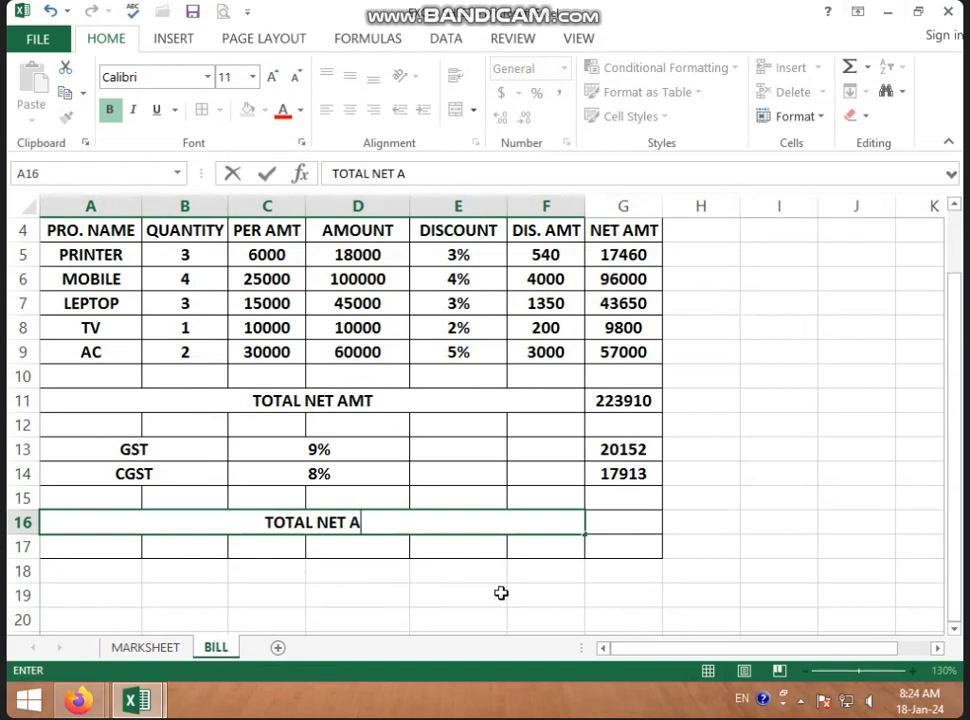
pyautogui.write('L')
pyautogui.press('BackSpace')
pyautogui.write('MT WOTRH')
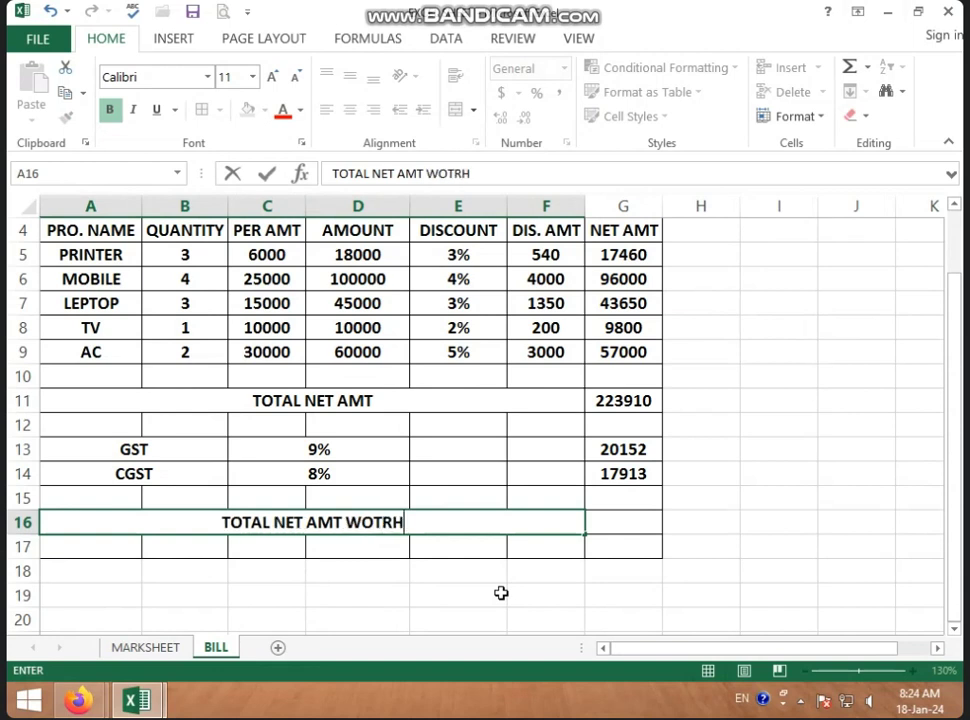
pyautogui.press('BackSpace')
pyautogui.press('BackSpace')
pyautogui.press('BackSpace')
pyautogui.press('BackSpace')
pyautogui.write('IT')
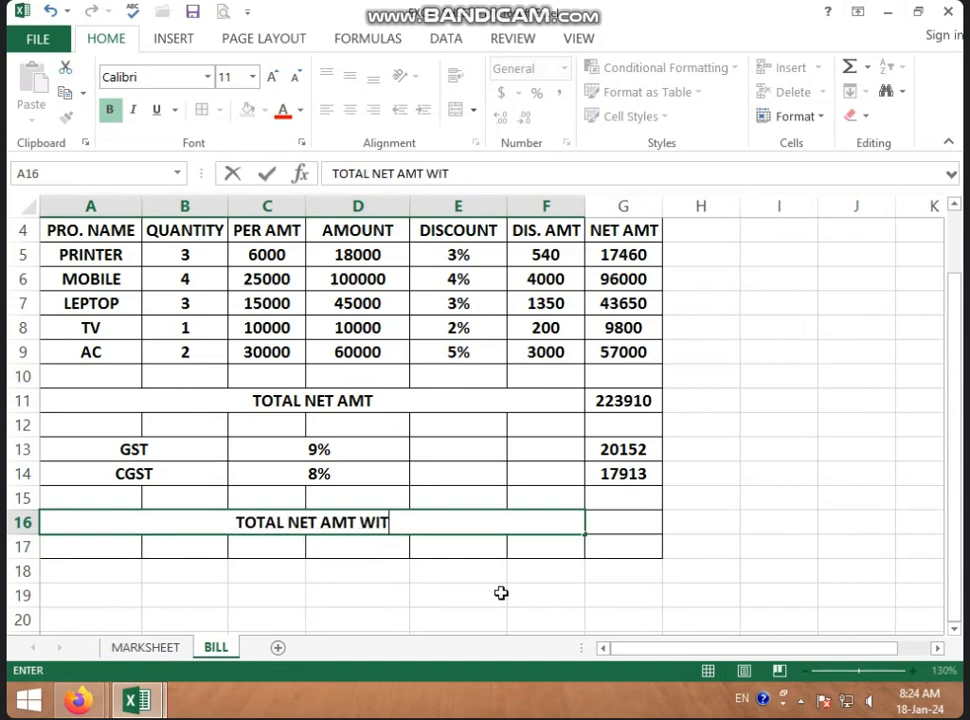
pyautogui.write('H ALL  T')
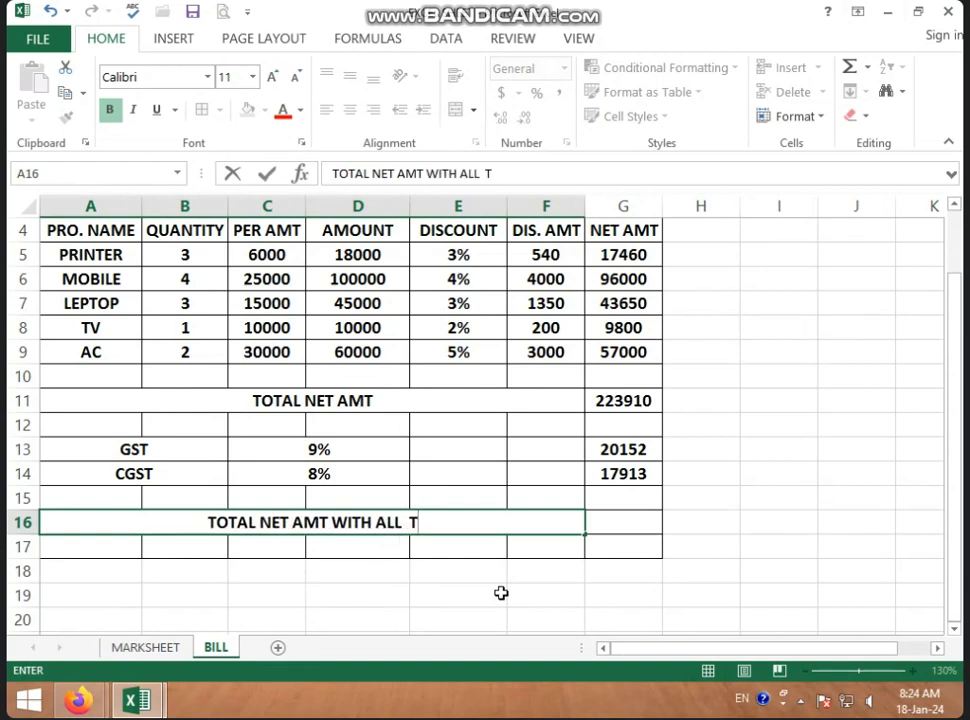
pyautogui.write('AX')
pyautogui.press('BackSpace')
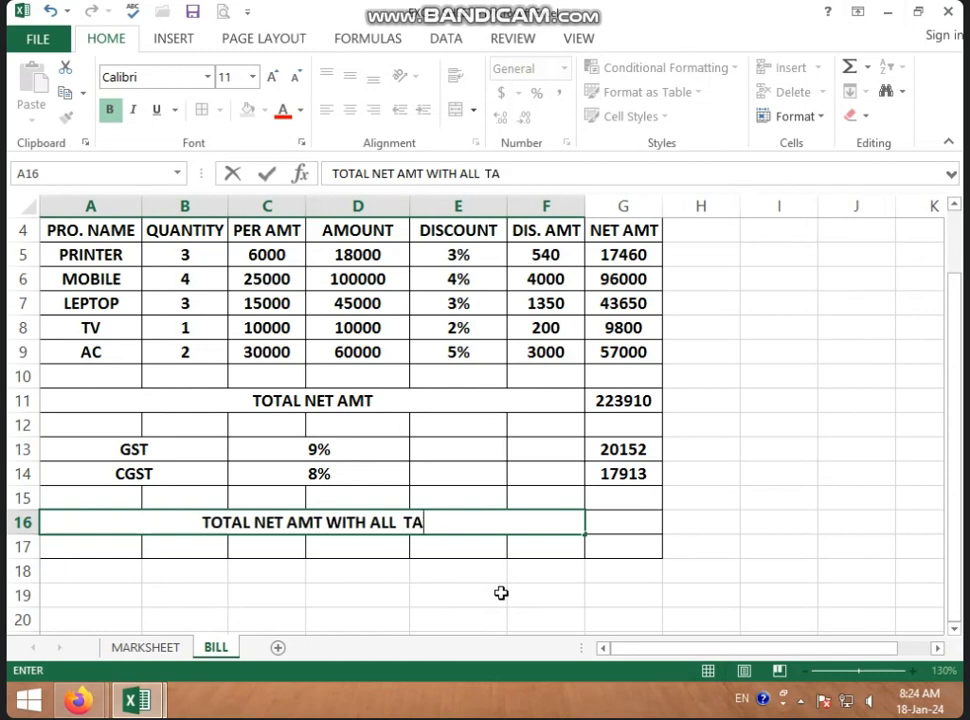
pyautogui.press('BackSpace')
pyautogui.press('BackSpace')
pyautogui.press('BackSpace')
pyautogui.press('BackSpace')
pyautogui.press('BackSpace')
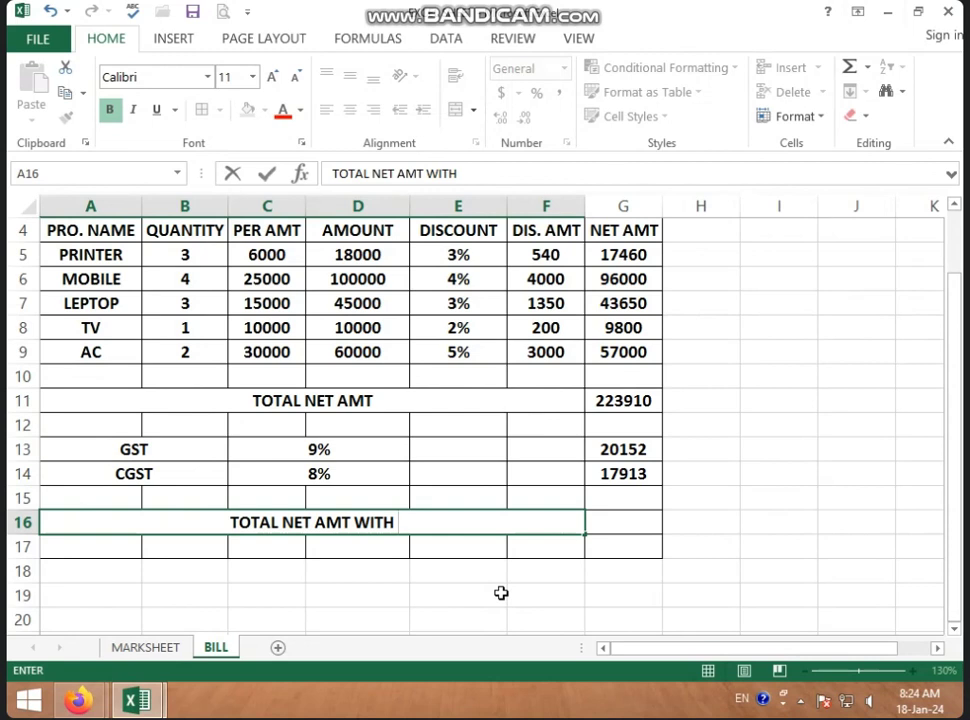
pyautogui.write('ALL ')
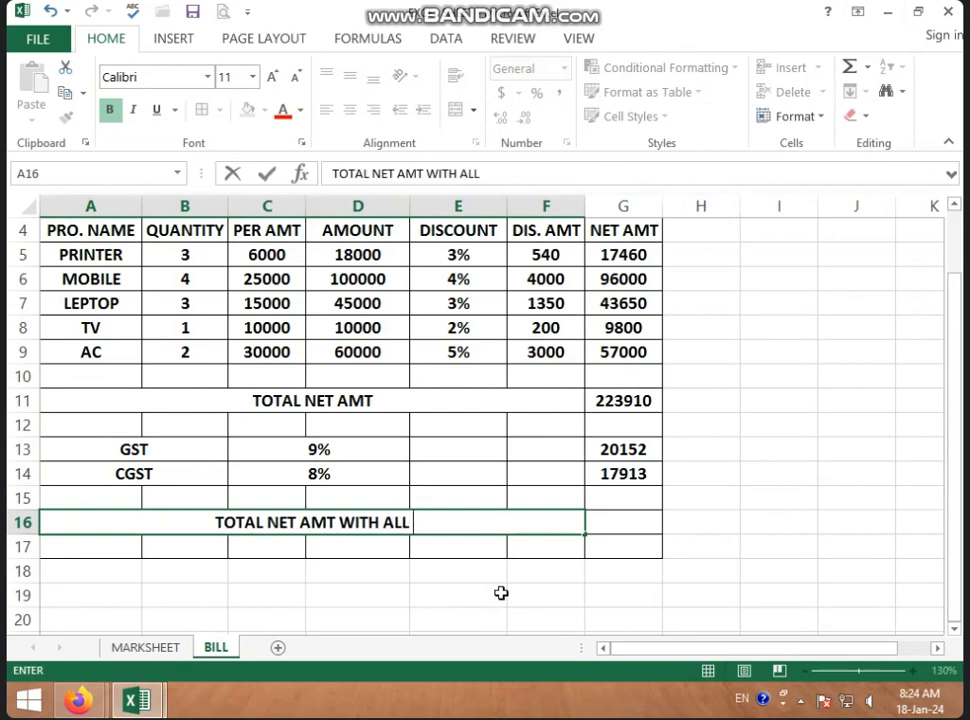
pyautogui.write('TA')
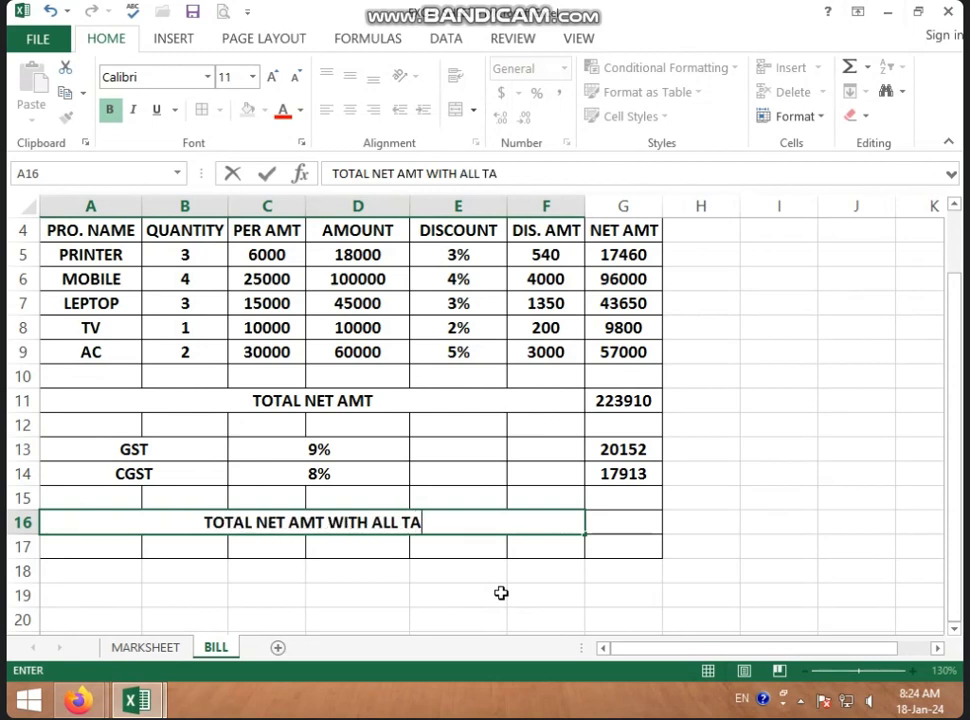
pyautogui.write('X')
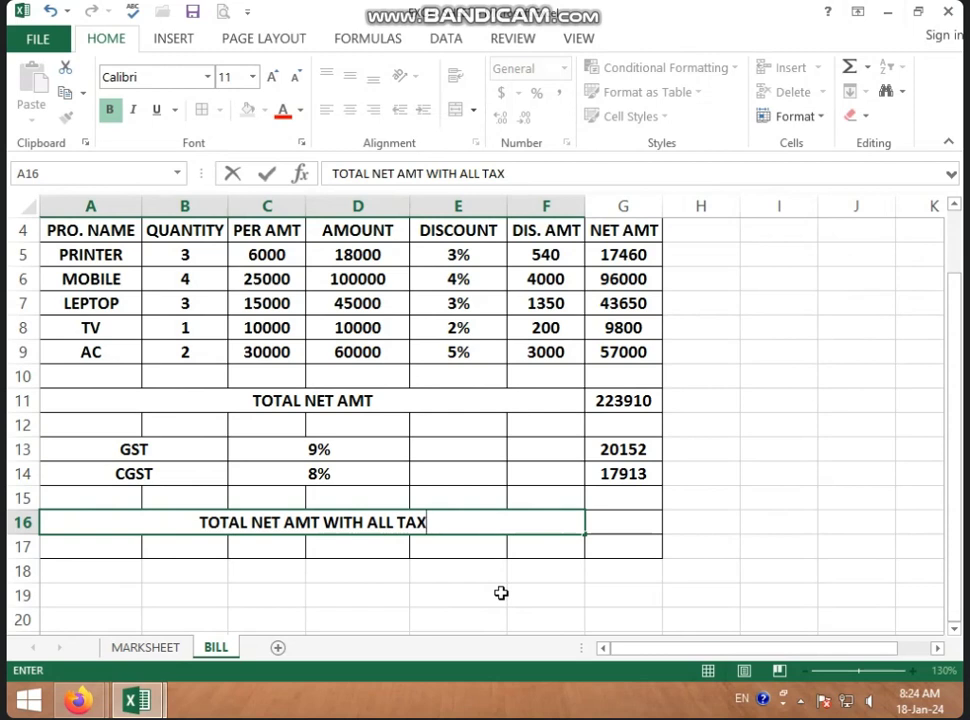
pyautogui.click(560, 579)
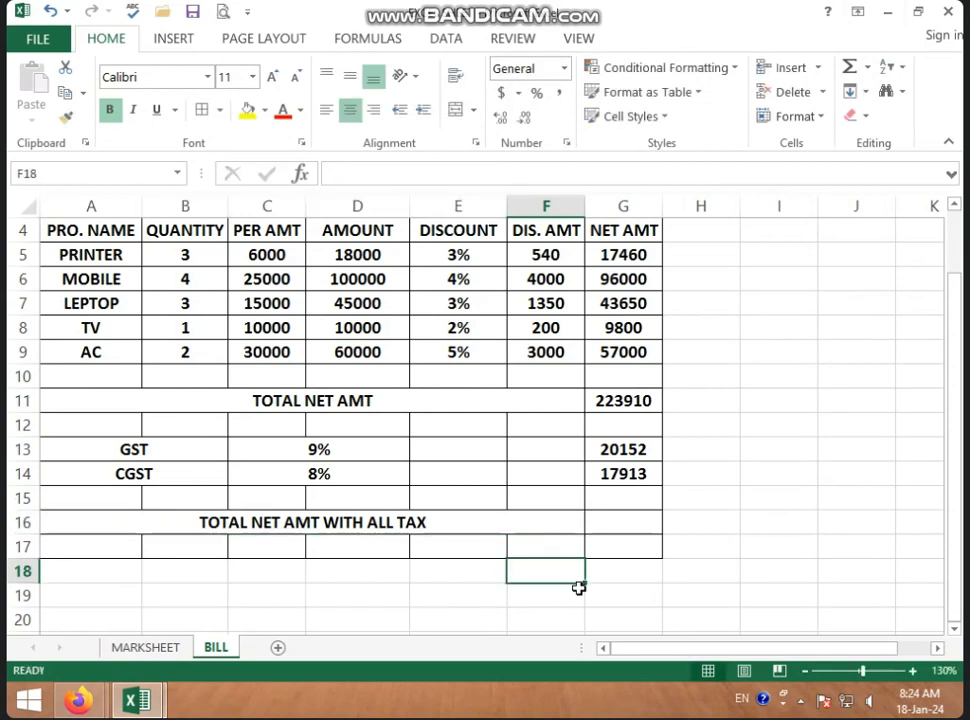
# - AutoSum G11:G15 into G16, giving 261975
pyautogui.click(632, 532)
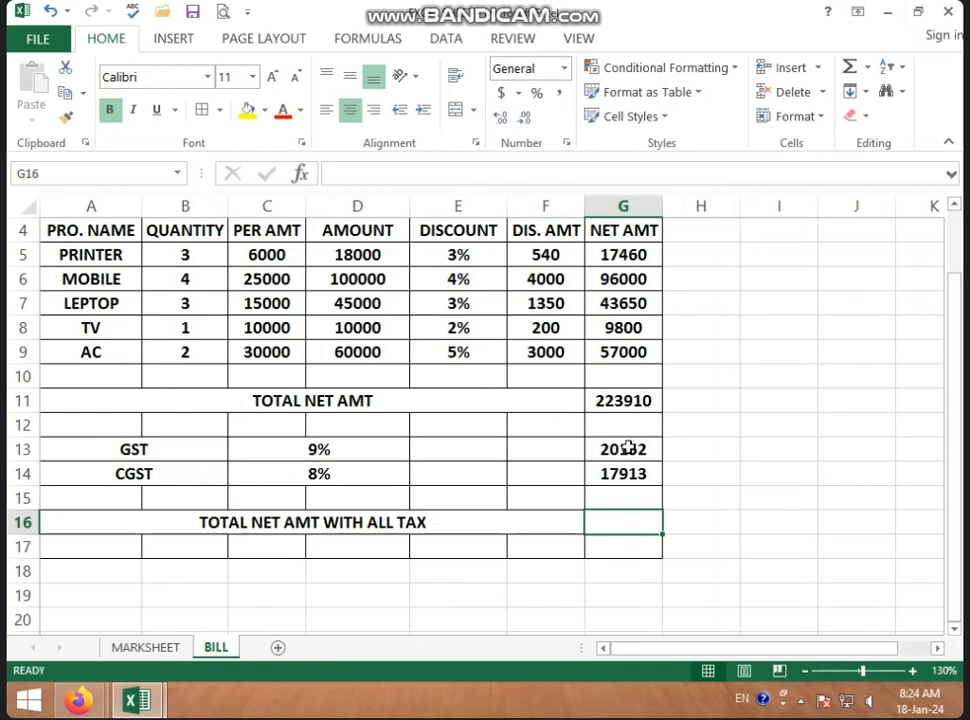
pyautogui.moveTo(627, 402); pyautogui.dragTo(621, 526)
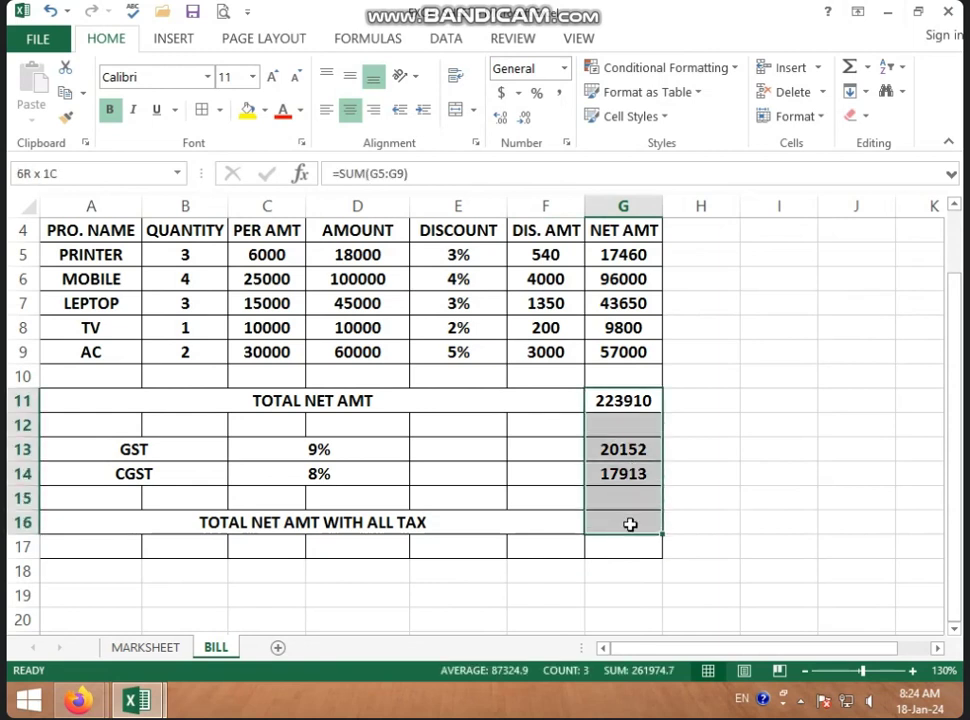
pyautogui.click(851, 68)
pyautogui.click(775, 402)
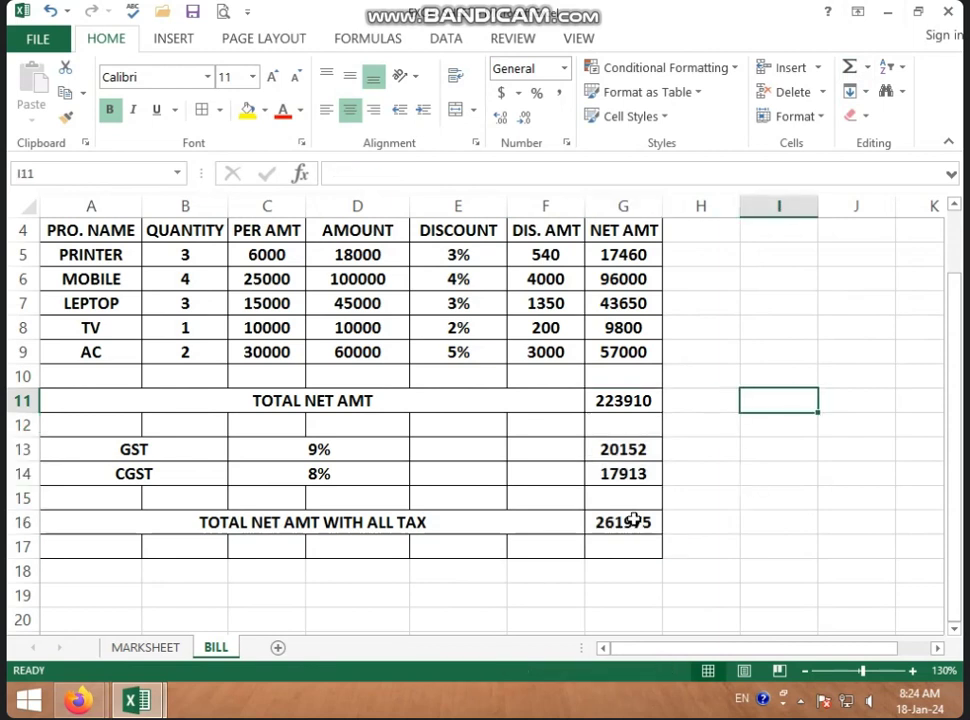
# - Check the G16 total against the GST and CGST amounts, then clear its SUM formula
pyautogui.click(617, 521)
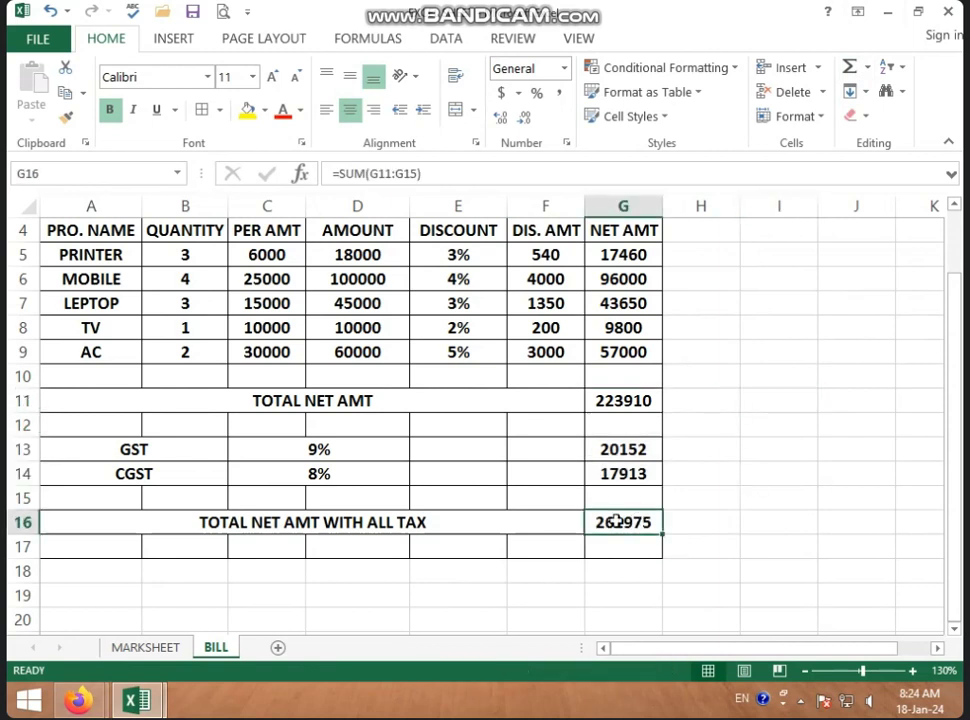
pyautogui.moveTo(621, 455); pyautogui.dragTo(621, 470)
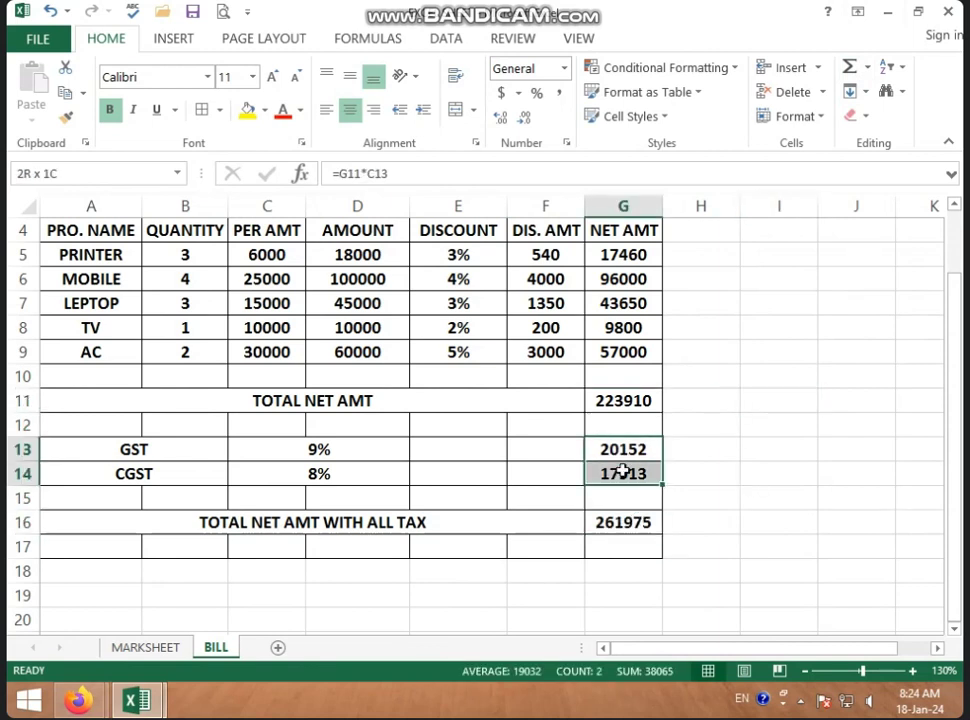
pyautogui.click(622, 525)
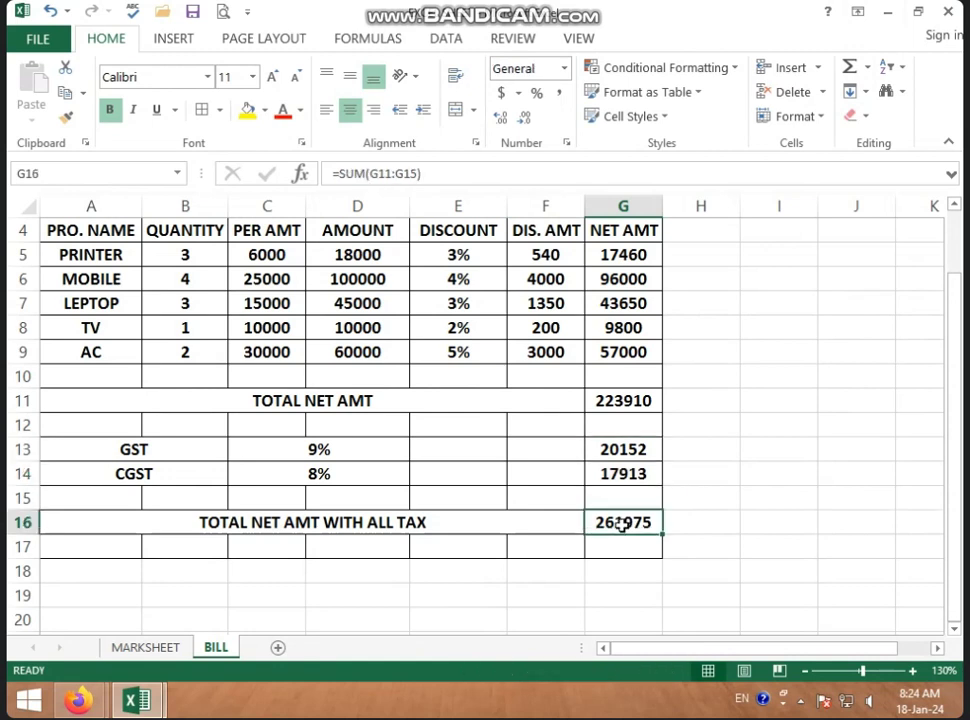
pyautogui.press('Delete')
pyautogui.click(784, 522)
pyautogui.click(640, 527)
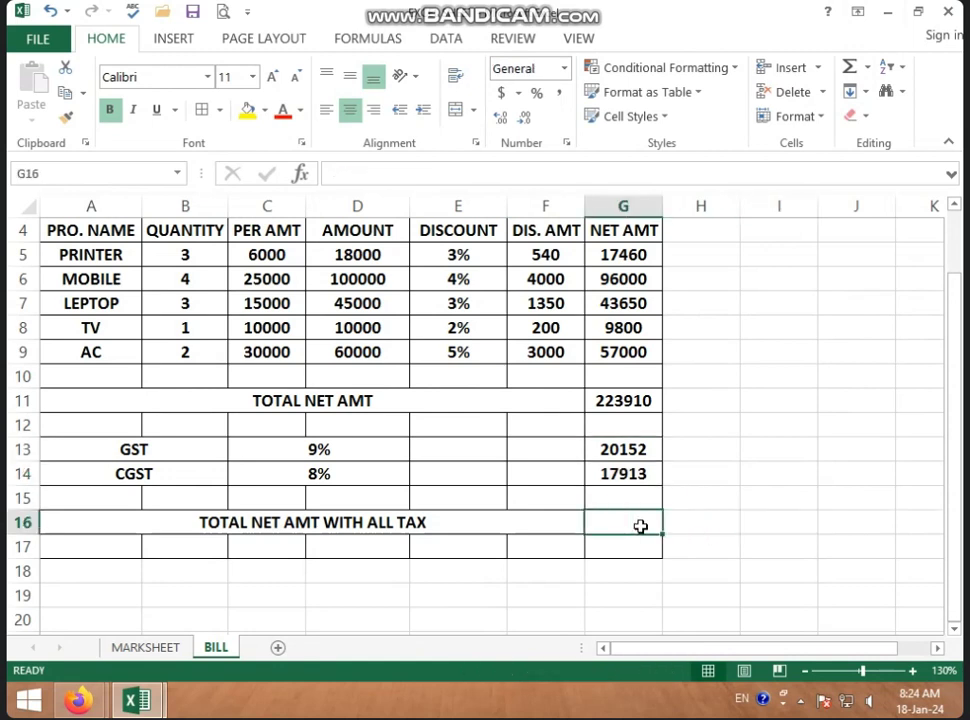
# - Enter =G11+G13+G14 in G16, still showing 261975
pyautogui.write('=')
pyautogui.click(623, 401)
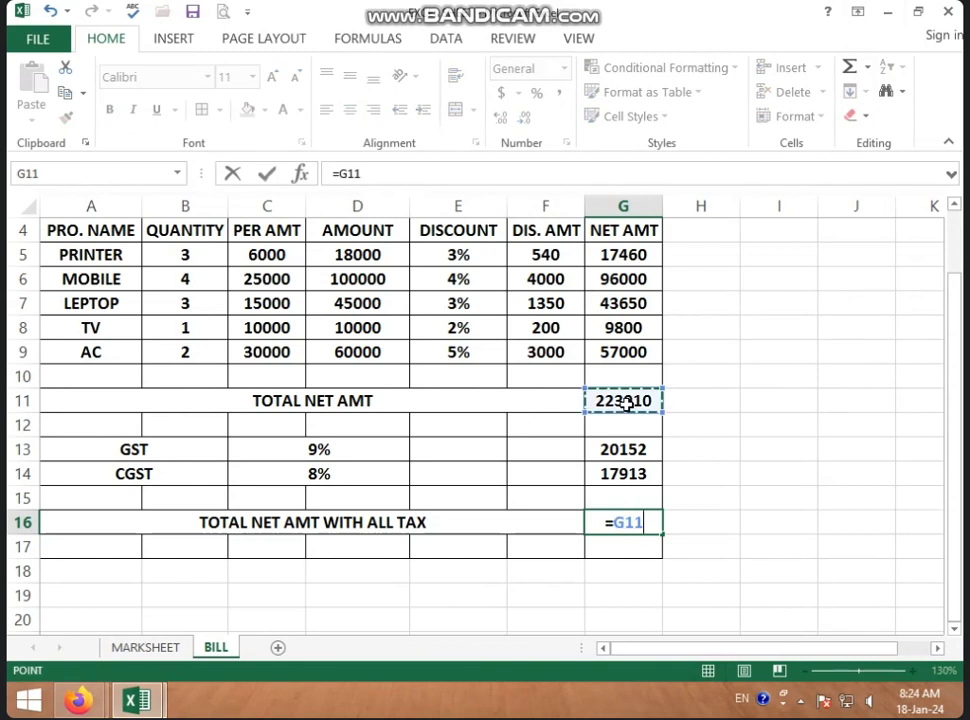
pyautogui.write('+')
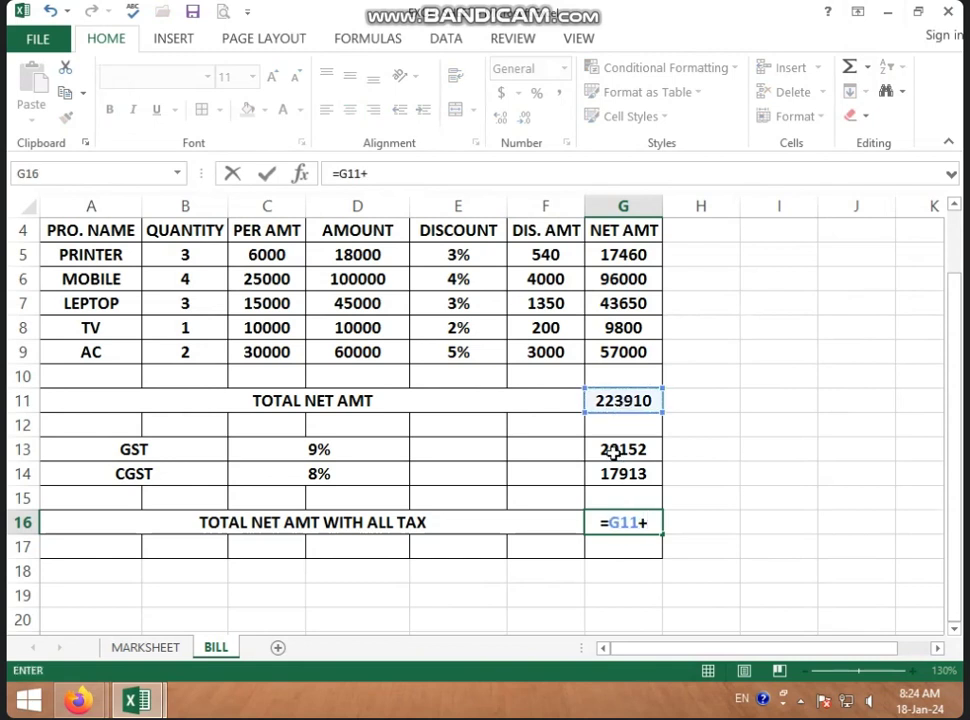
pyautogui.click(615, 450)
pyautogui.write('+')
pyautogui.click(619, 472)
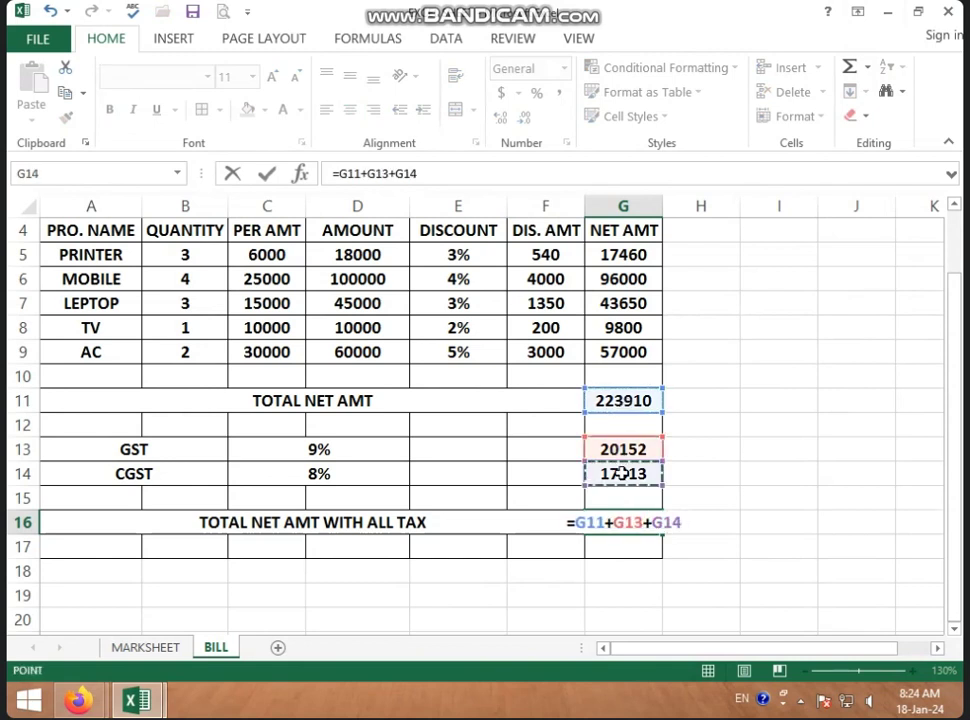
pyautogui.hotkey('ctrl', 'Return')
pyautogui.press('Return')
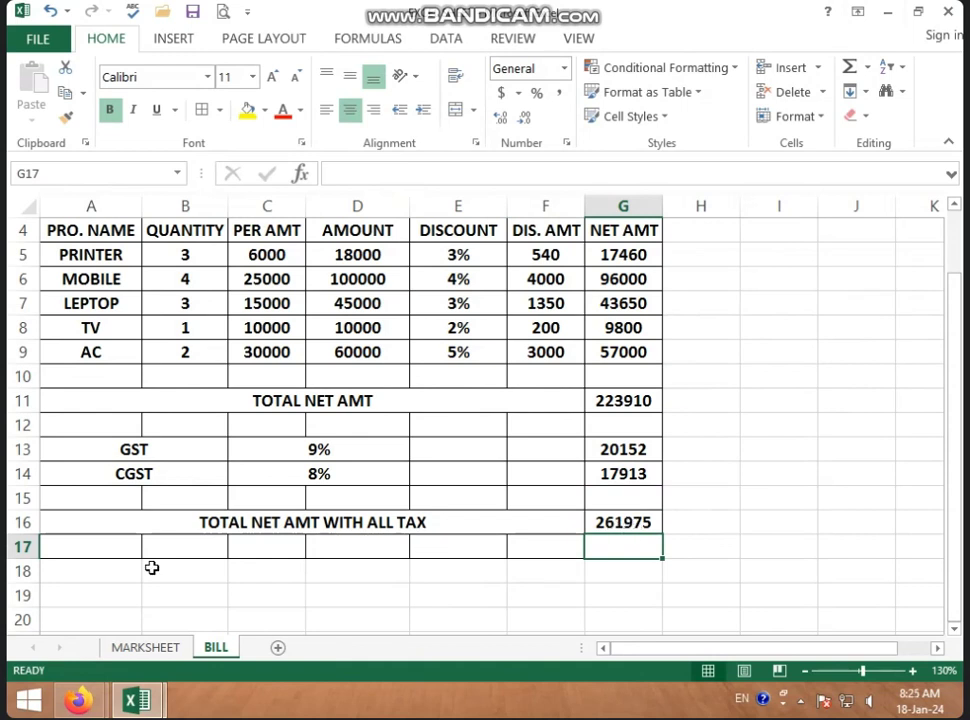
# - Delete the empty row 17 below the bill
pyautogui.click(10, 546)
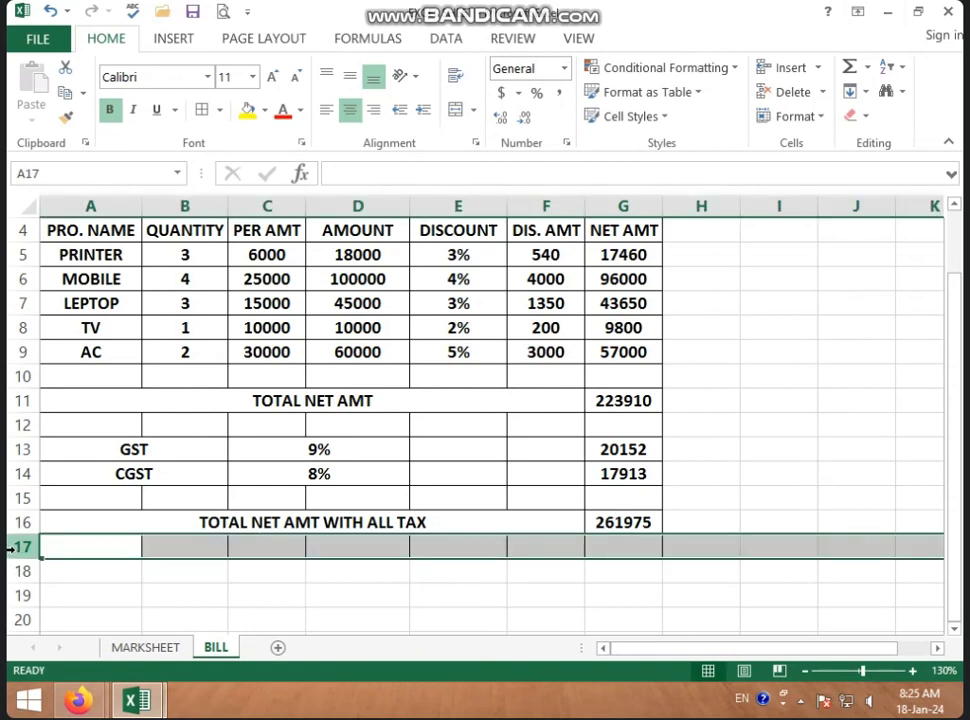
pyautogui.rightClick(12, 546)
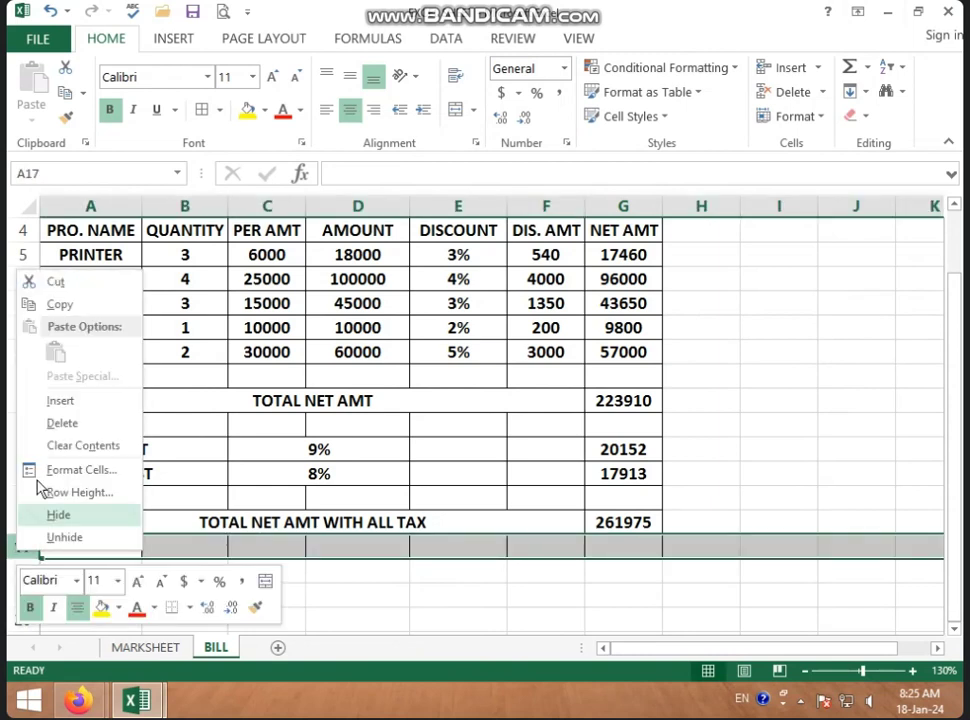
pyautogui.click(60, 424)
pyautogui.click(461, 588)
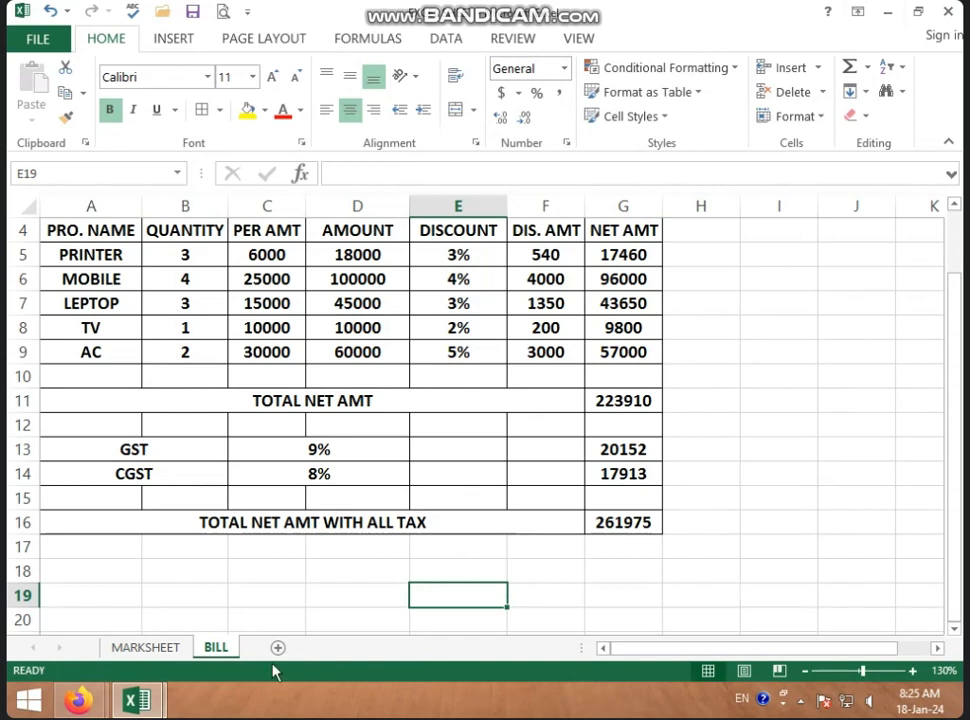
# - Clear the CGST row A14:G14, then undo to restore its 8% and 17913 values
pyautogui.moveTo(130, 474); pyautogui.dragTo(617, 478)
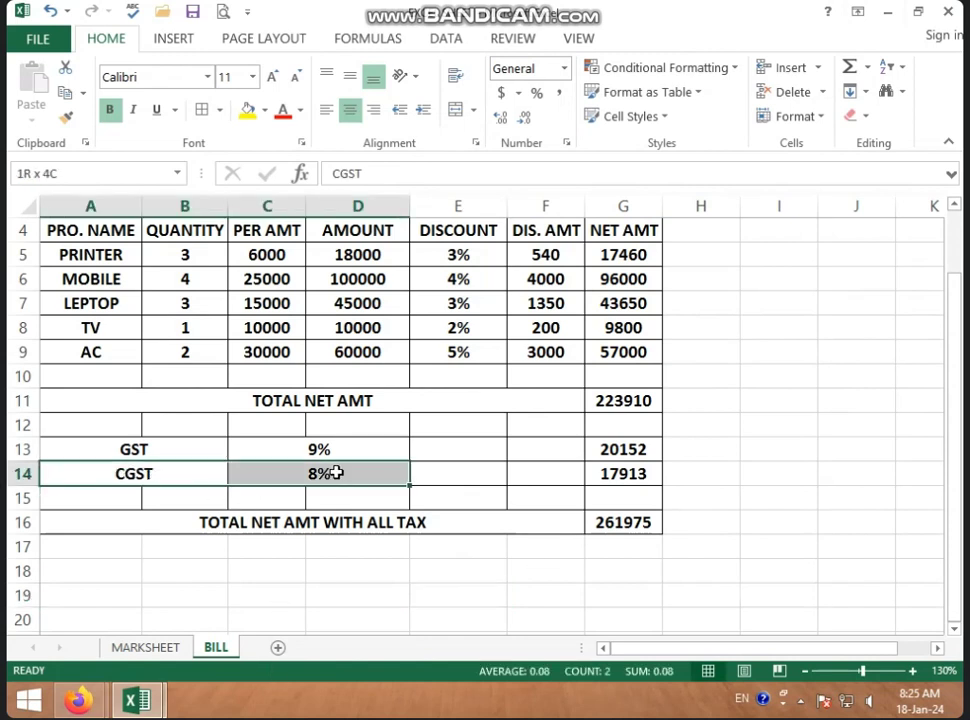
pyautogui.press('Delete')
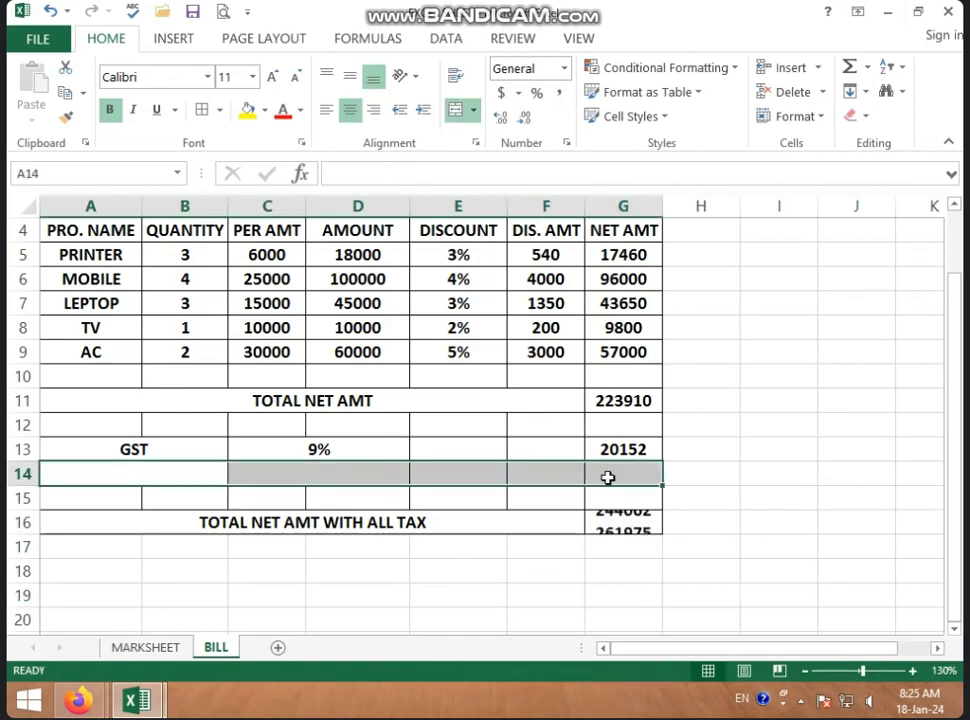
pyautogui.click(610, 571)
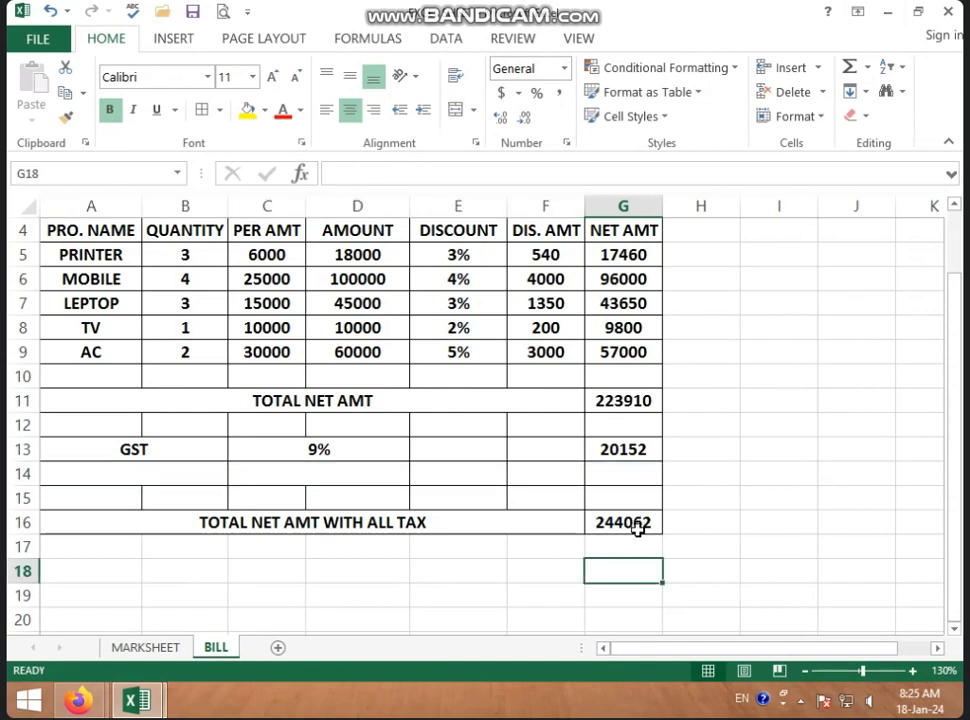
pyautogui.click(503, 614)
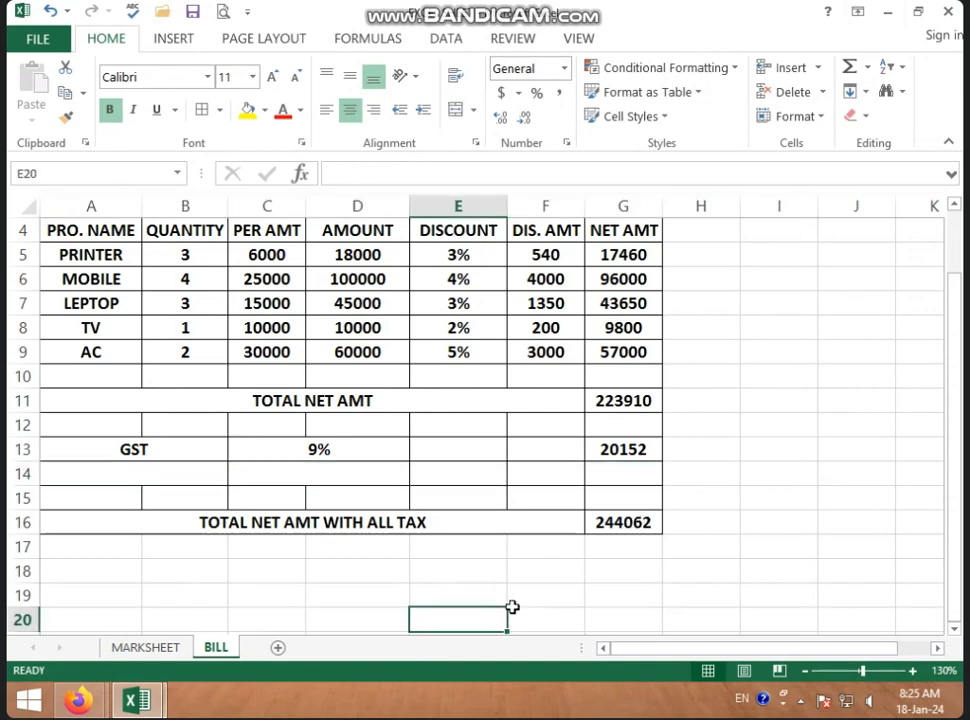
pyautogui.hotkey('ctrl', 'z')
pyautogui.click(531, 588)
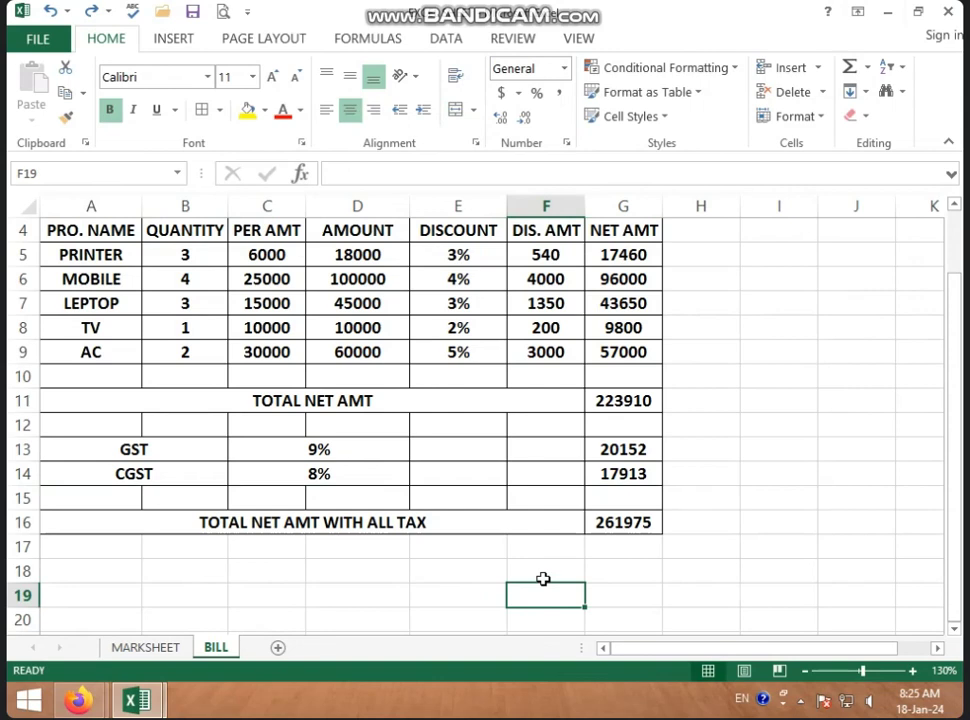
# - Fill the BILL title row light green
pyautogui.scroll(1, 543, 579)
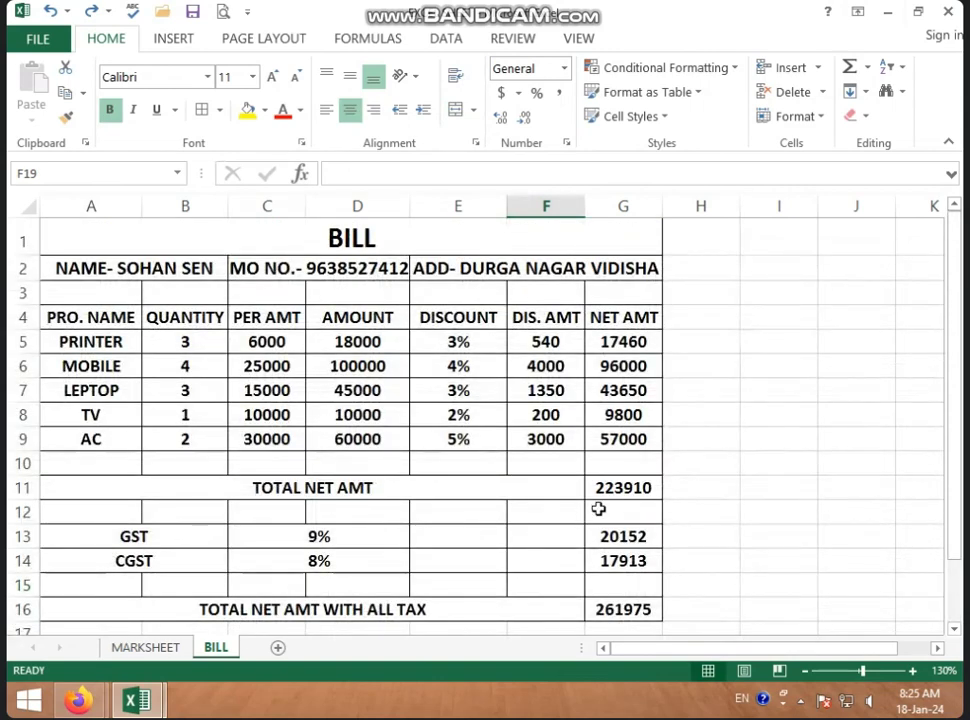
pyautogui.click(396, 234)
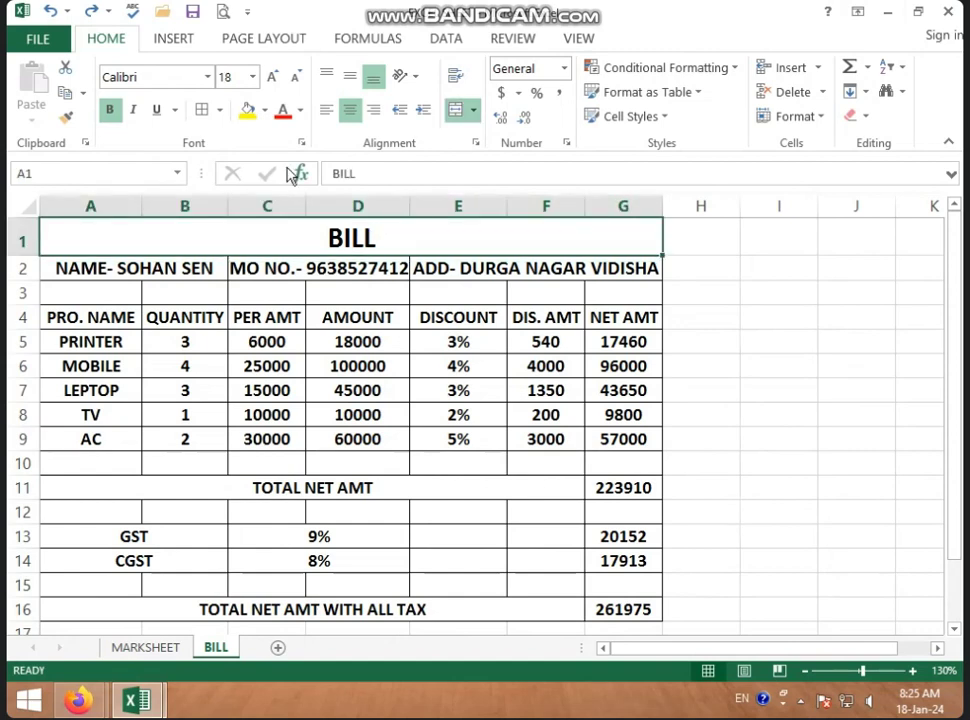
pyautogui.click(264, 111)
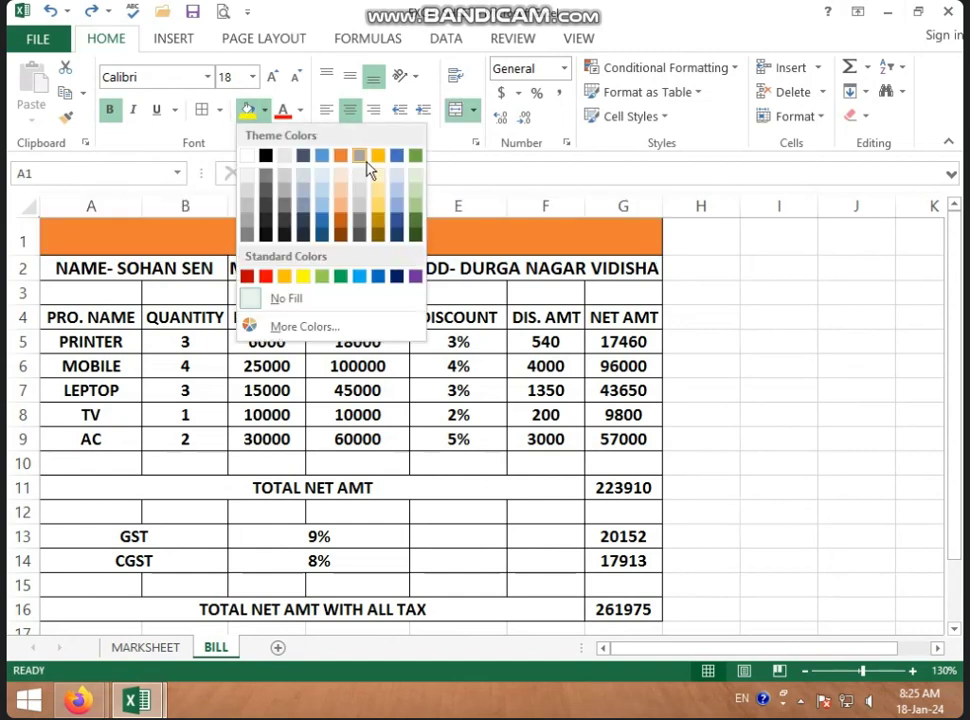
pyautogui.click(418, 178)
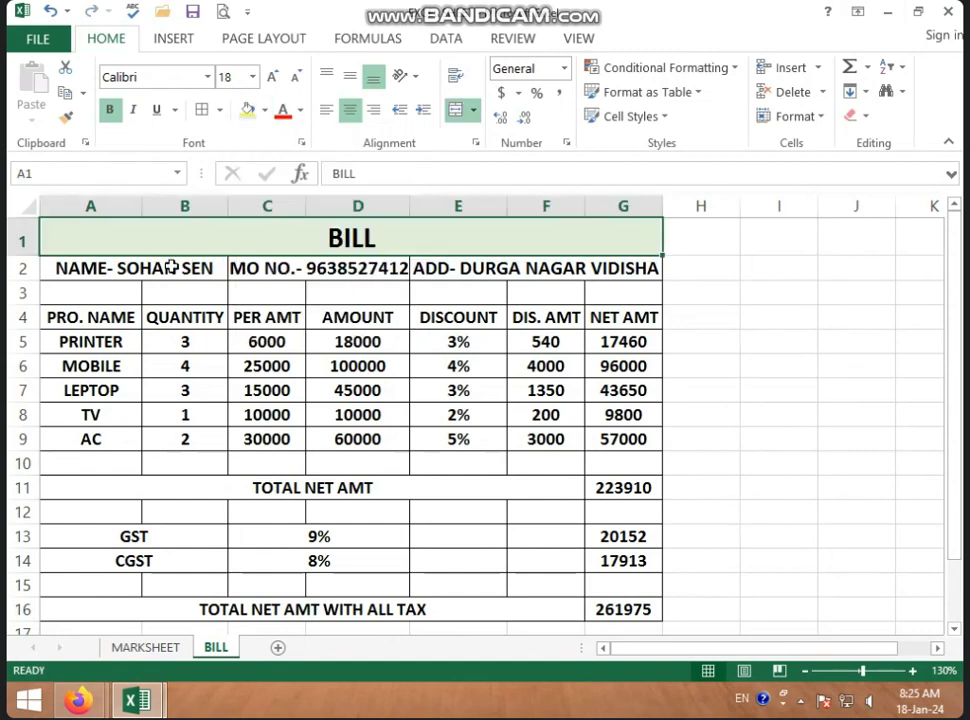
# - Fill the customer details row A2:G2 light orange
pyautogui.moveTo(171, 266); pyautogui.dragTo(424, 266)
pyautogui.click(264, 110)
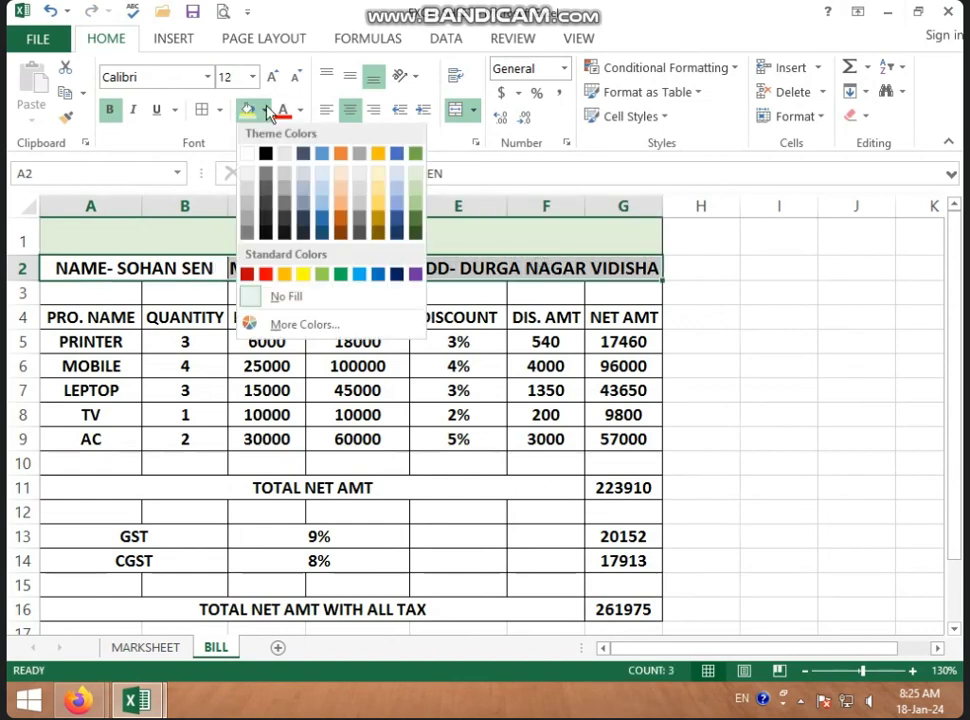
pyautogui.click(341, 188)
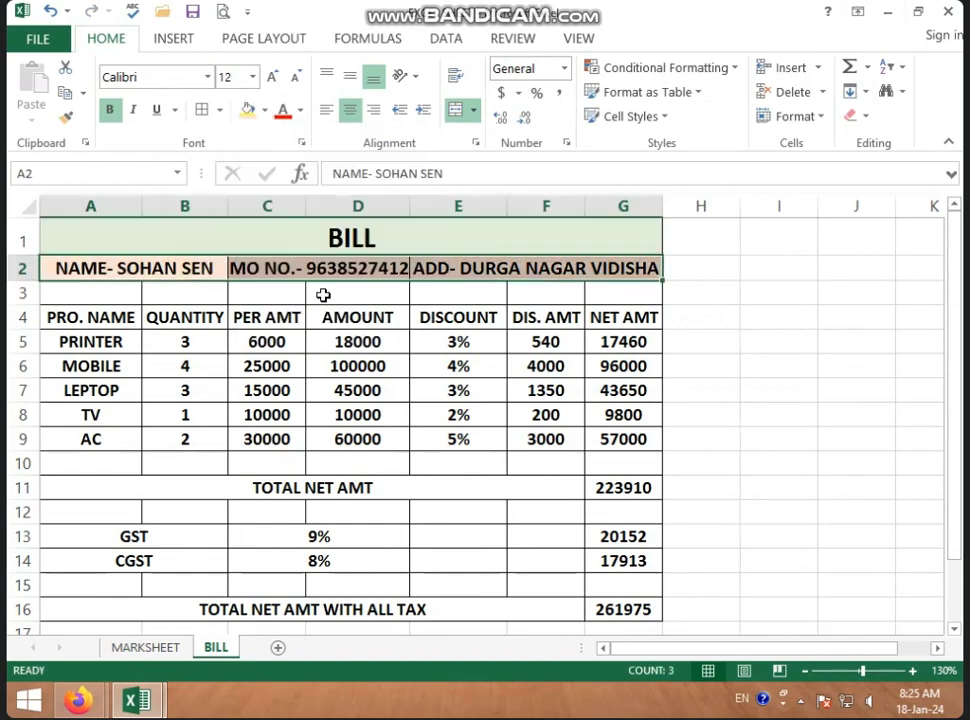
pyautogui.click(268, 110)
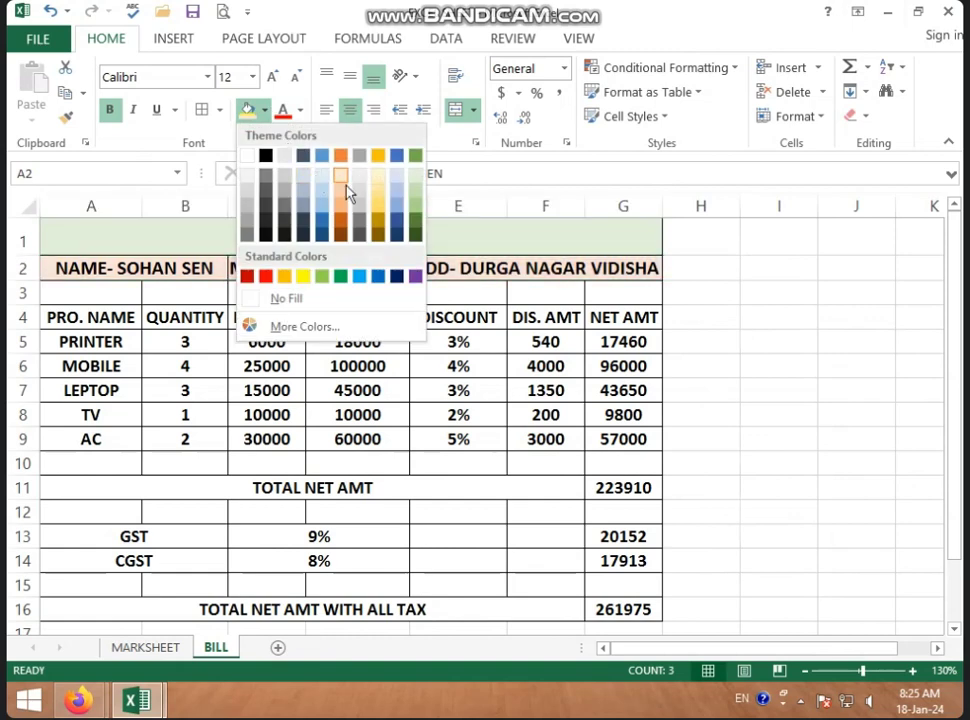
pyautogui.click(343, 190)
pyautogui.moveTo(125, 317); pyautogui.dragTo(620, 317)
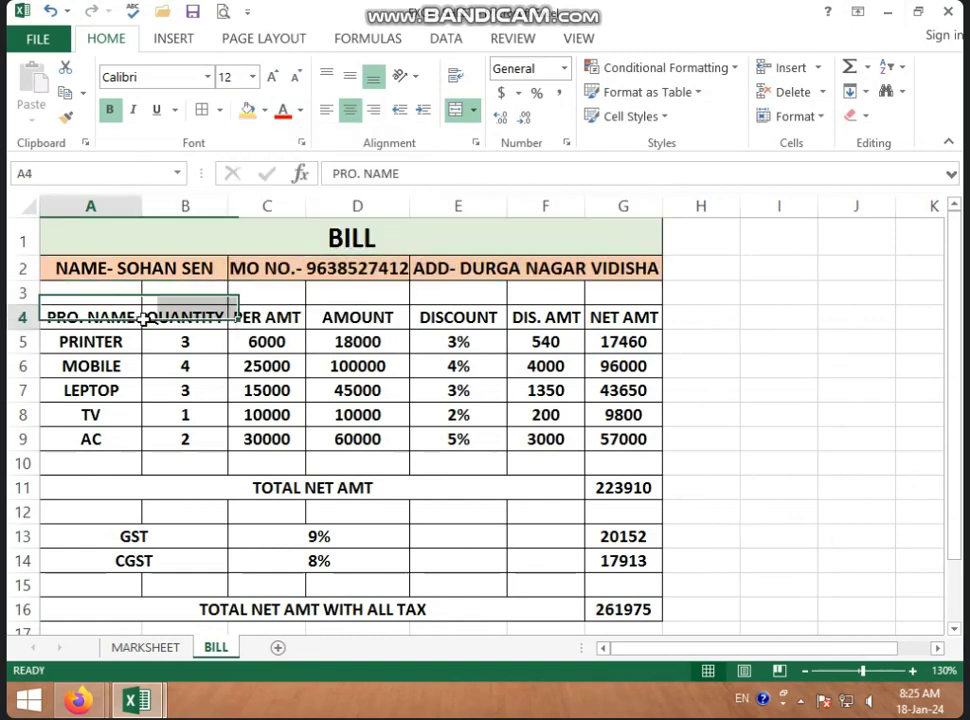
# - Fill the item header row light yellow and the TOTAL NET AMT row light grey
pyautogui.click(264, 111)
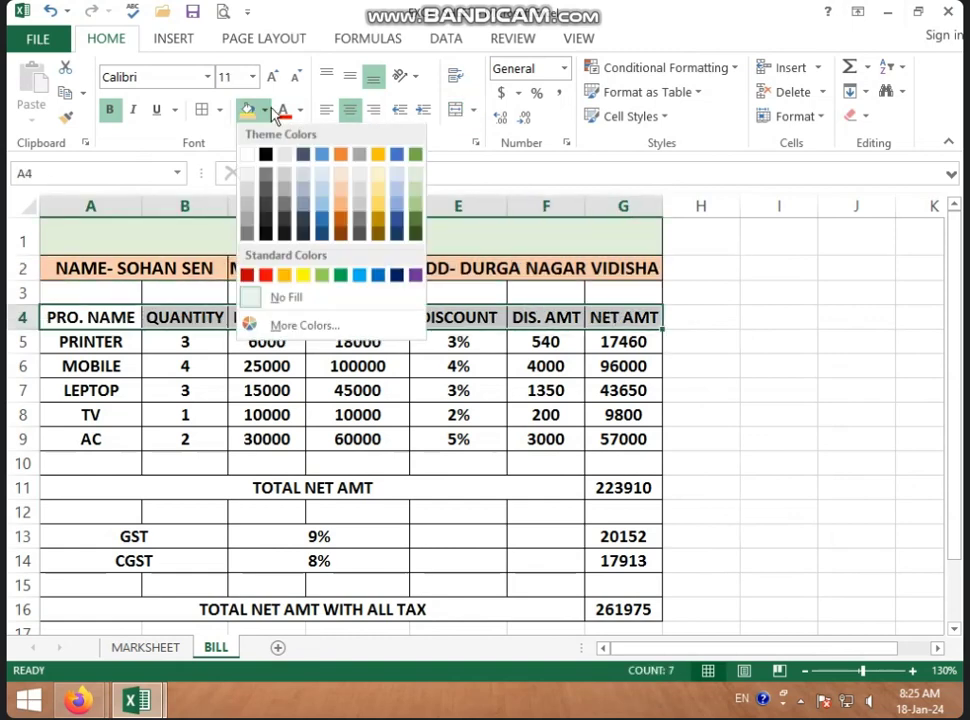
pyautogui.click(386, 193)
pyautogui.click(255, 489)
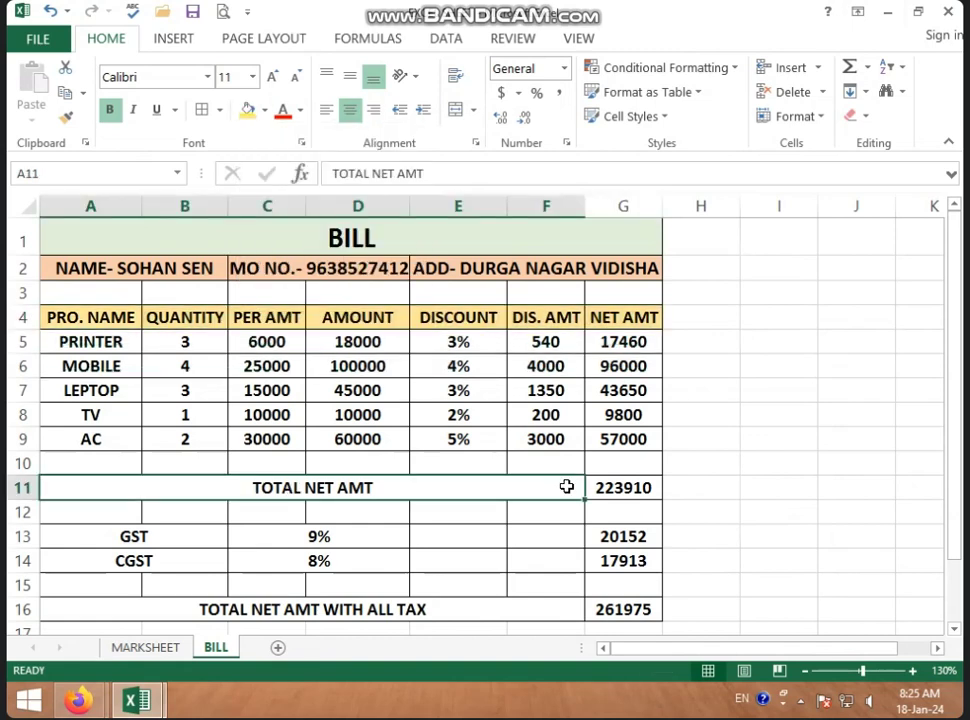
pyautogui.moveTo(566, 486); pyautogui.dragTo(592, 488)
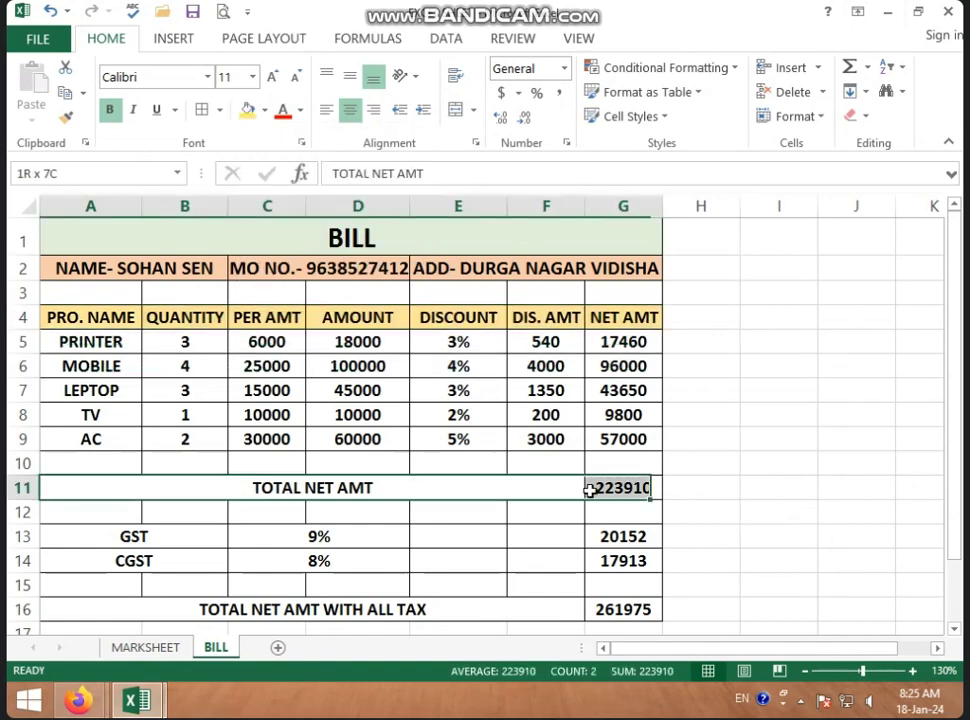
pyautogui.click(265, 110)
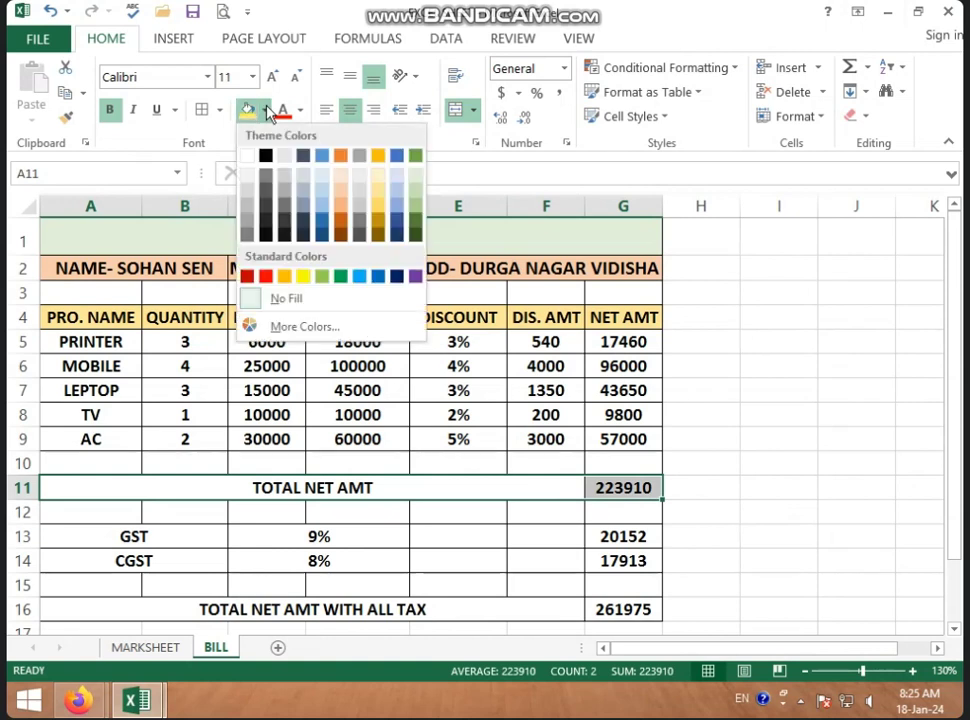
pyautogui.click(361, 199)
# - Fill the tax-inclusive total row blue-grey and paint that format onto TOTAL NET AMT
pyautogui.click(232, 609)
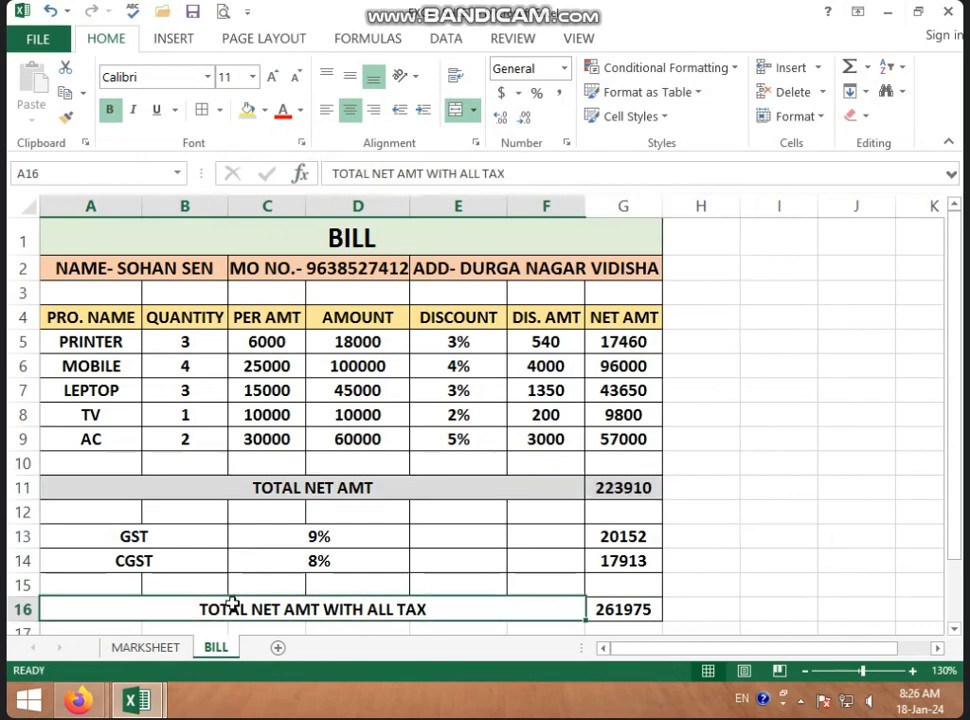
pyautogui.moveTo(561, 608); pyautogui.dragTo(591, 610)
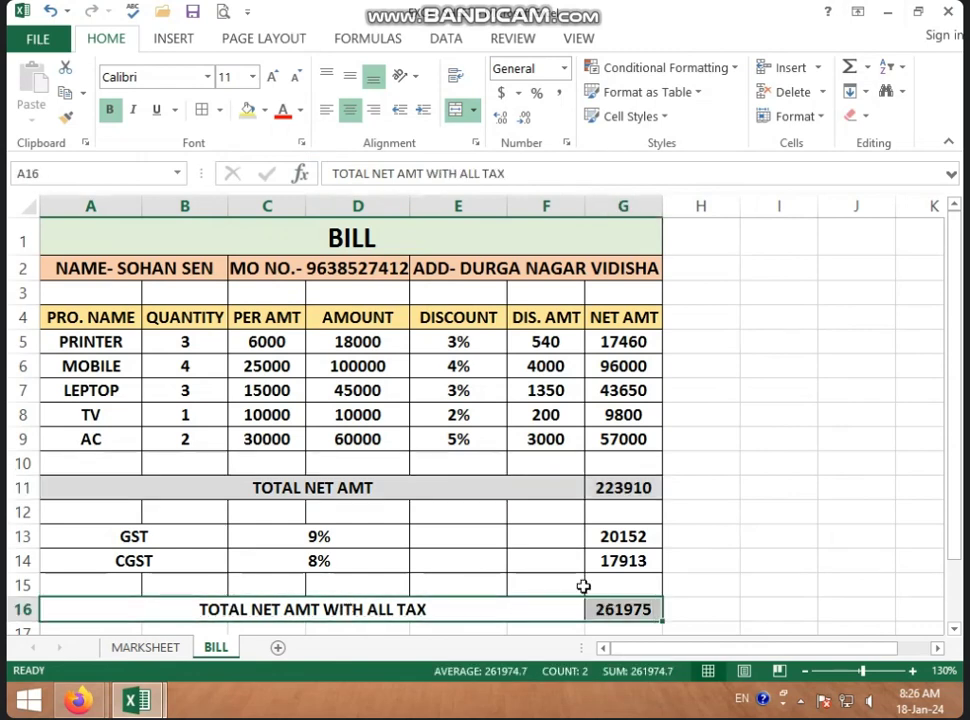
pyautogui.click(265, 110)
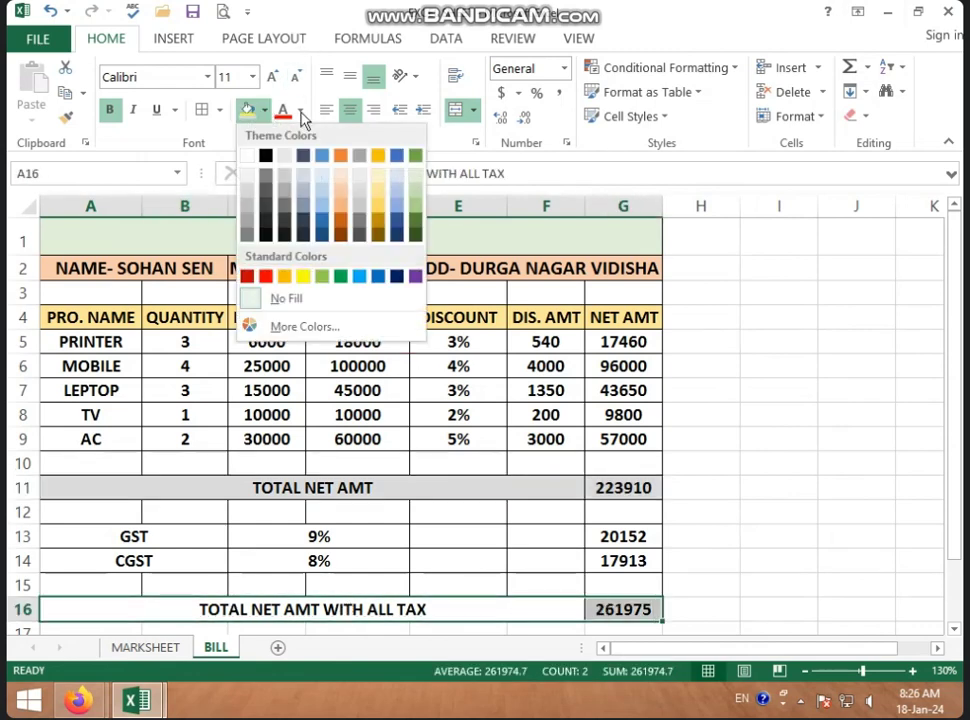
pyautogui.click(307, 190)
pyautogui.click(63, 118)
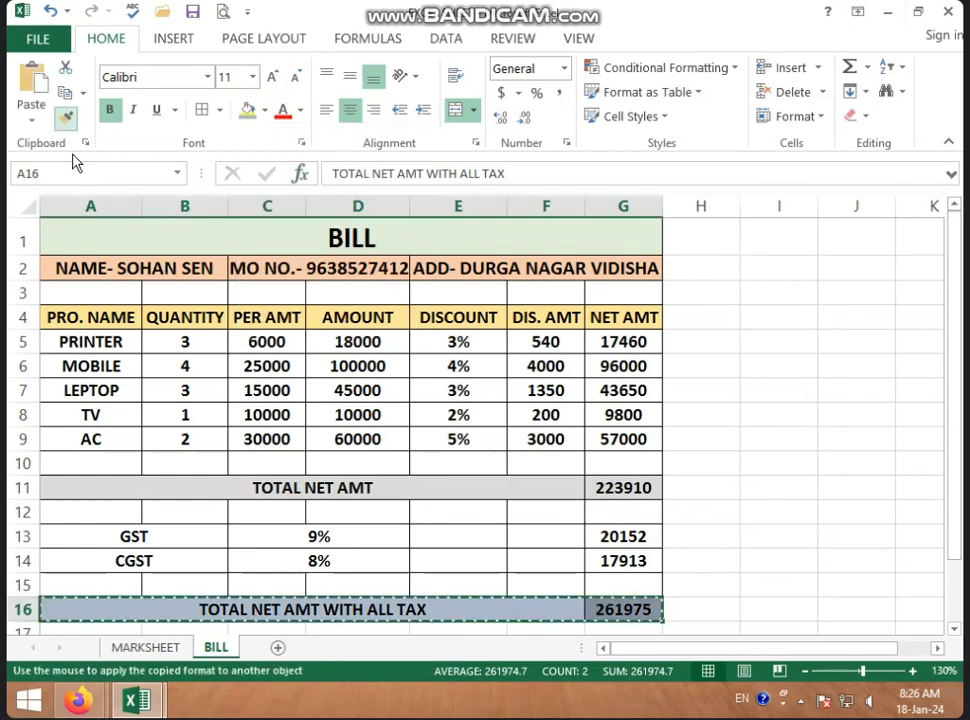
pyautogui.click(252, 478)
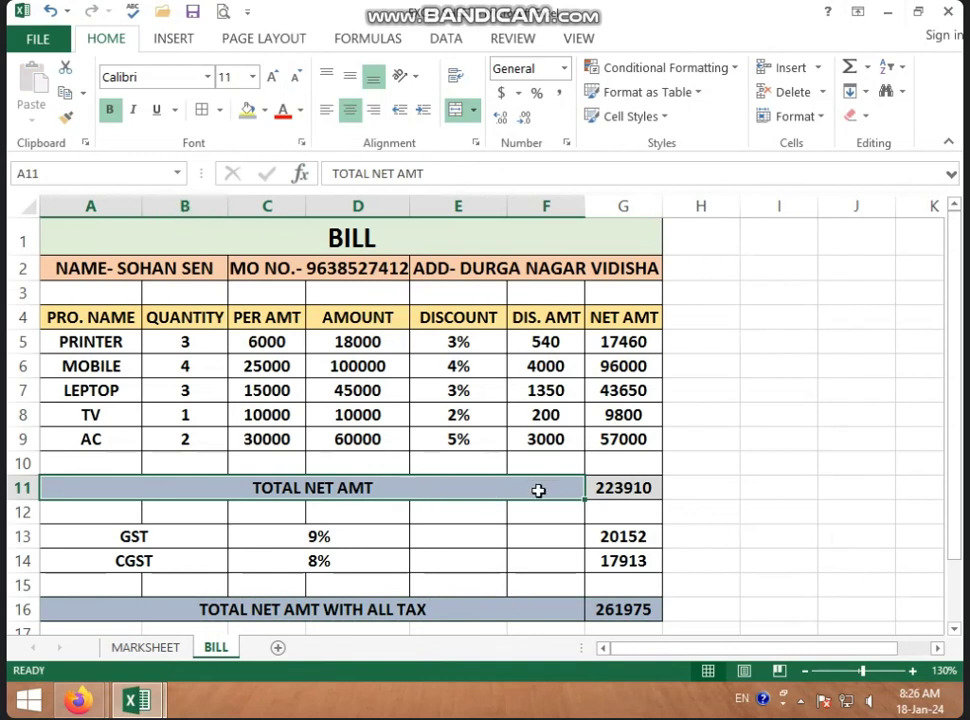
# - Fill all of row 11 blue-grey and copy its format onto row 16
pyautogui.moveTo(539, 491); pyautogui.dragTo(632, 489)
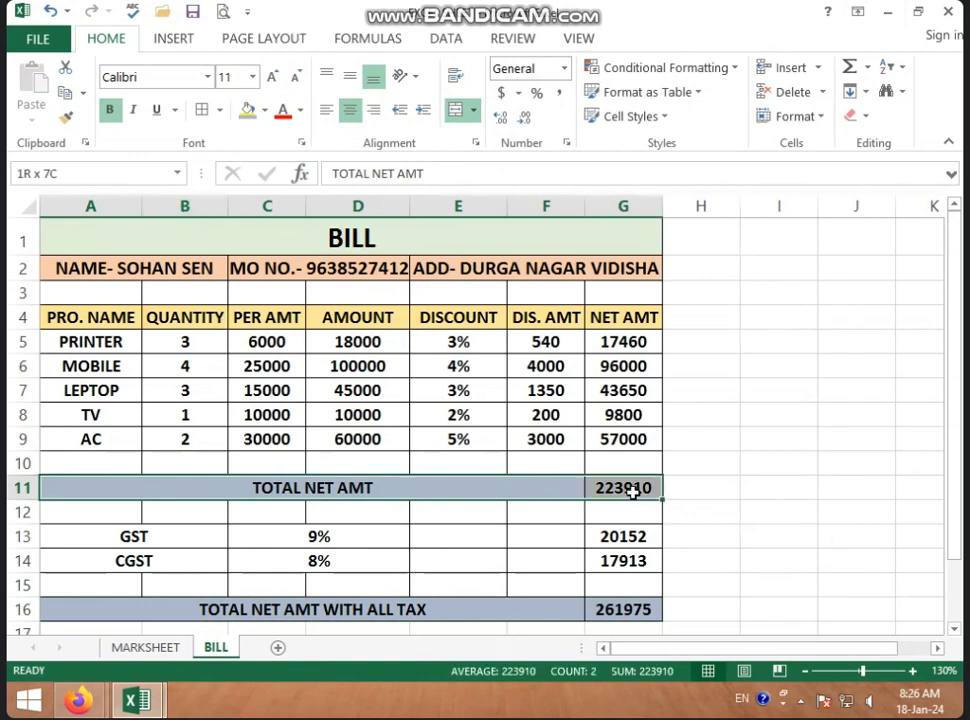
pyautogui.click(264, 110)
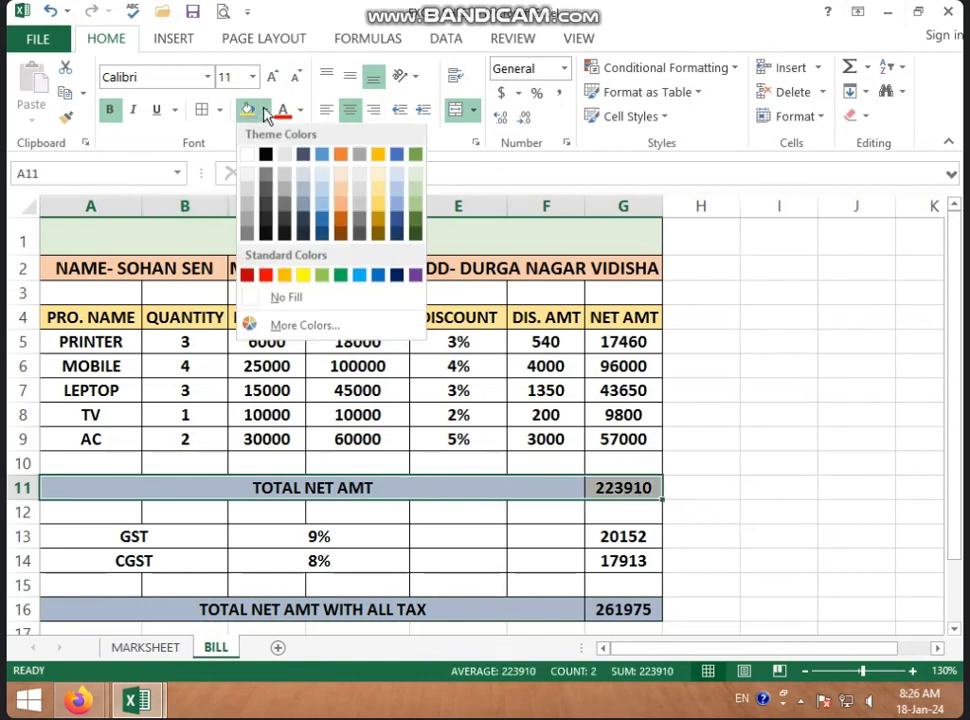
pyautogui.click(305, 186)
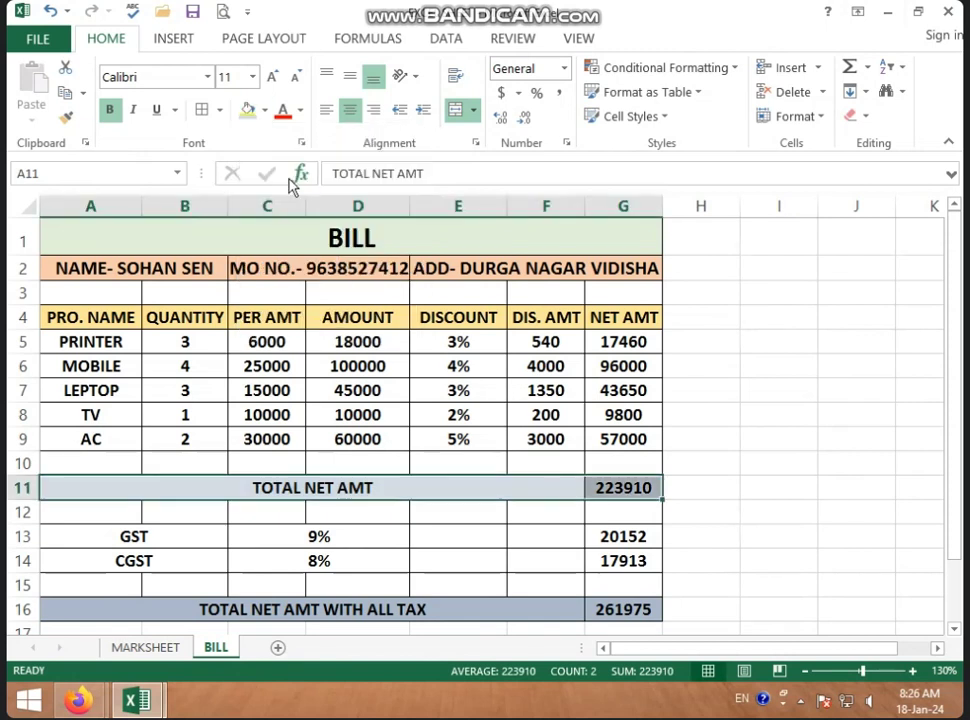
pyautogui.click(66, 117)
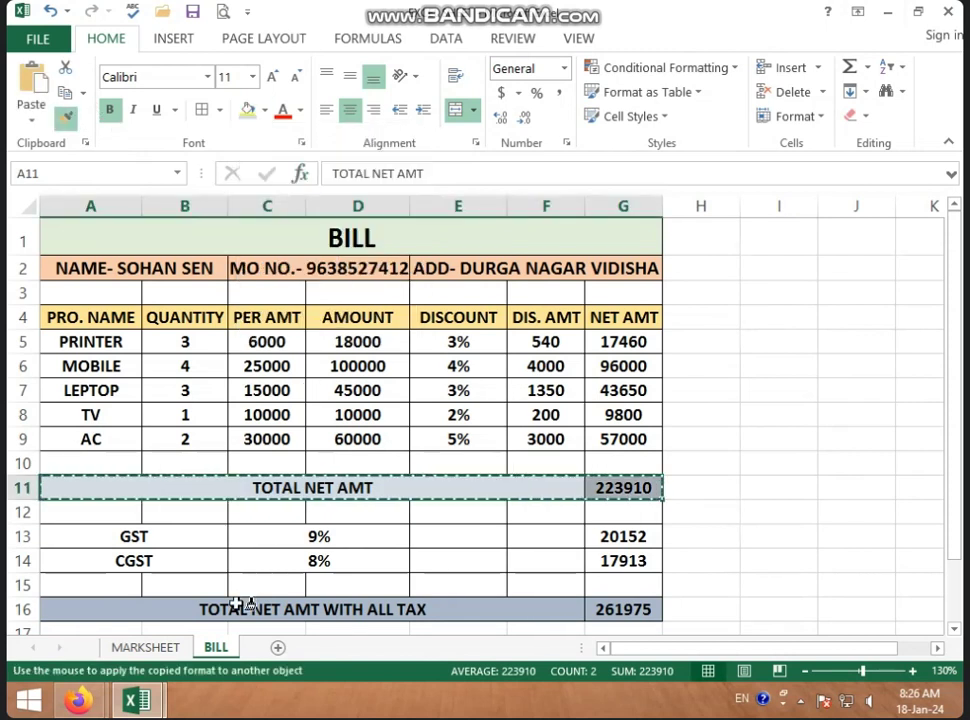
pyautogui.moveTo(245, 610); pyautogui.dragTo(639, 612)
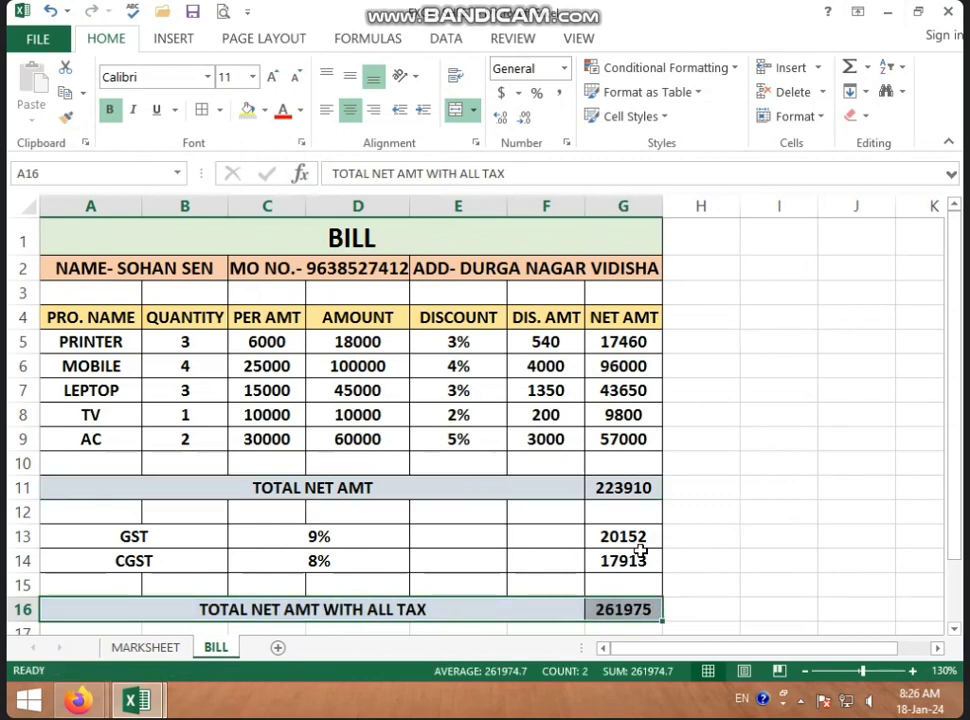
pyautogui.click(696, 515)
pyautogui.scroll(-1, 712, 484)
pyautogui.scroll(1, 690, 492)
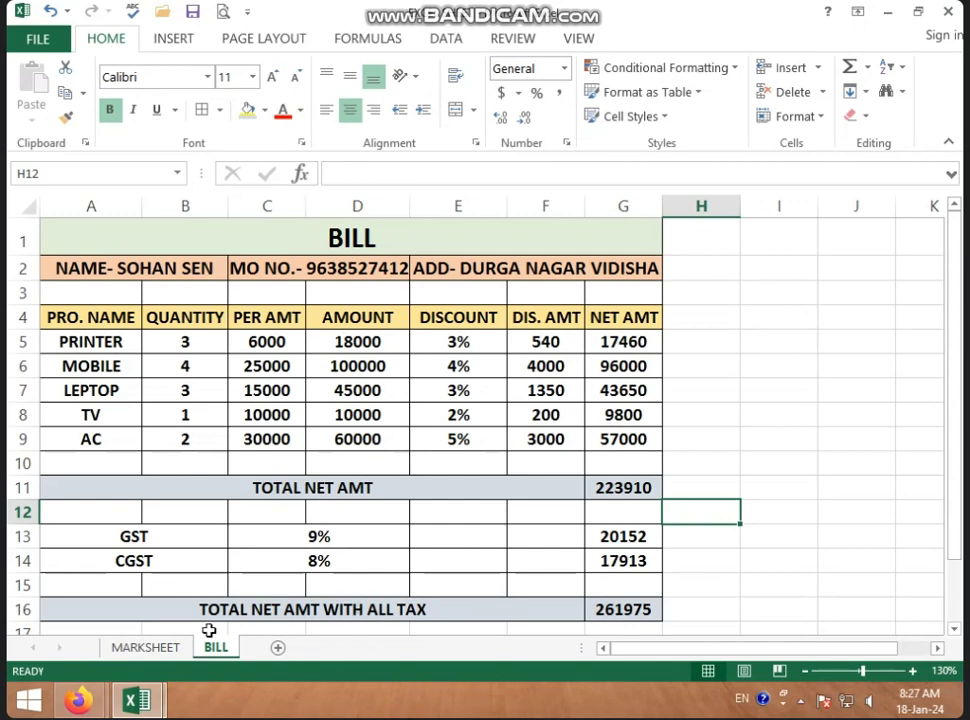
pyautogui.click(152, 647)
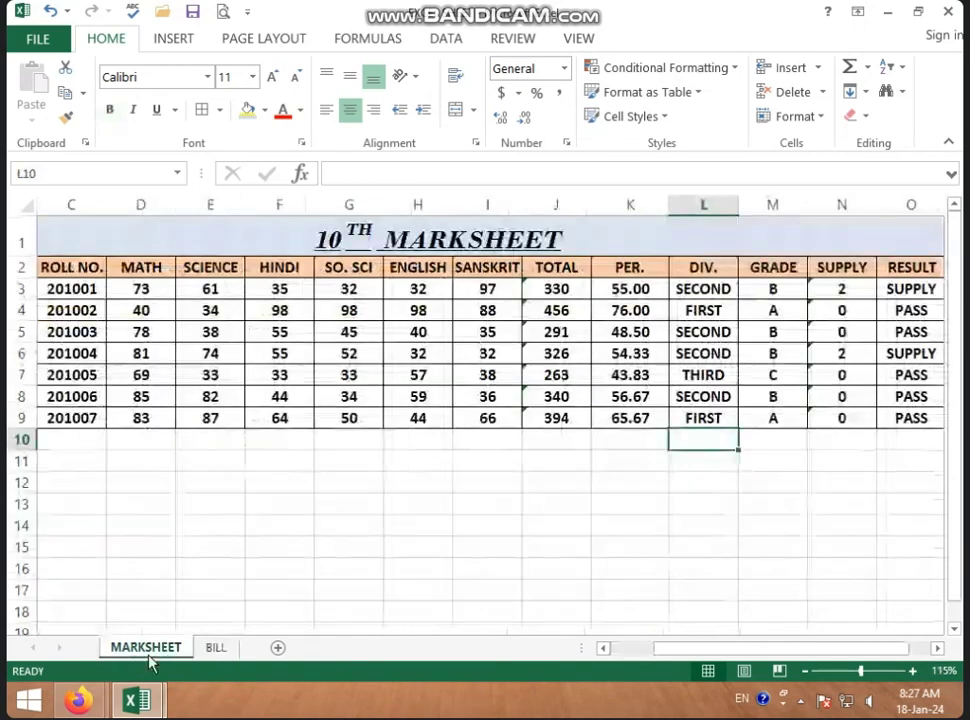
pyautogui.click(216, 647)
pyautogui.click(679, 477)
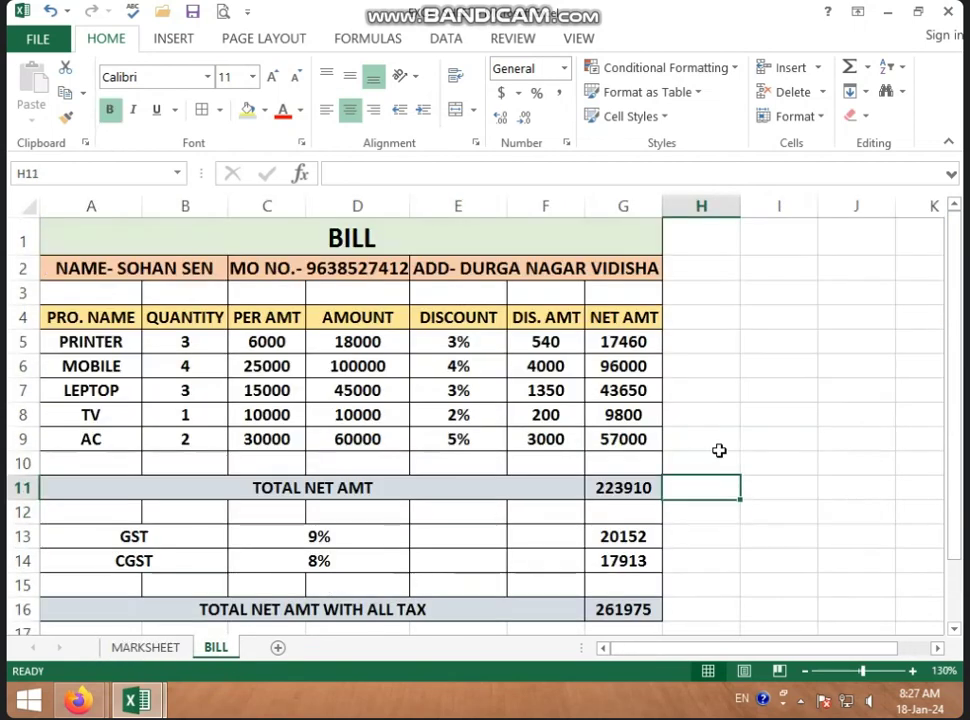